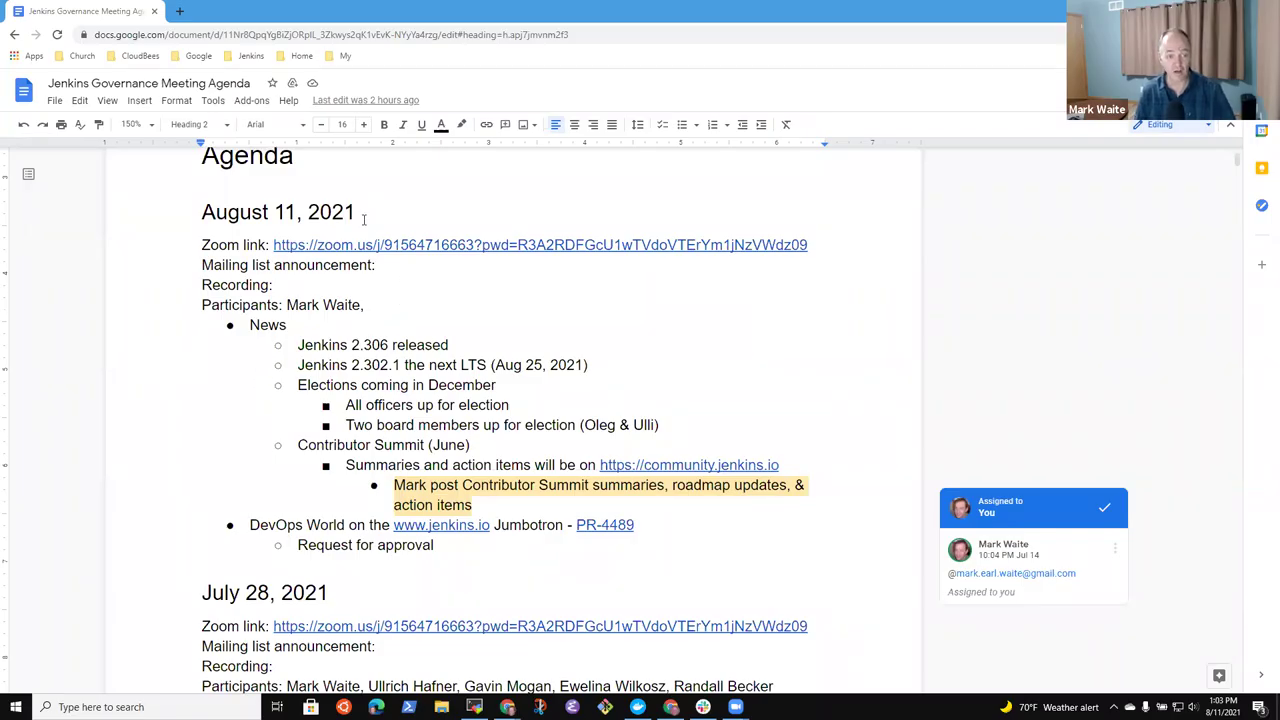
# Add three more comma-separated attendees after the first Participants name, then go to the end of 'Jenkins 2.306 released'
pyautogui.doubleClick(391, 306)
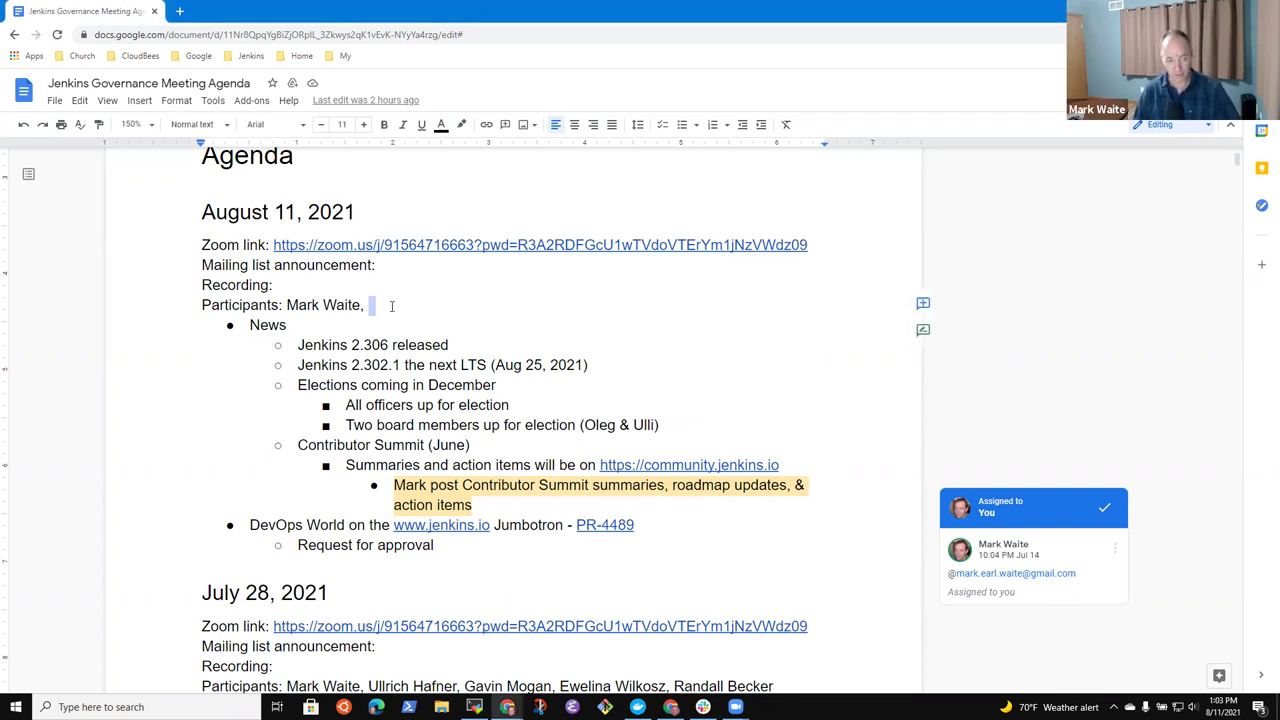
pyautogui.write('Gavin Mogan')
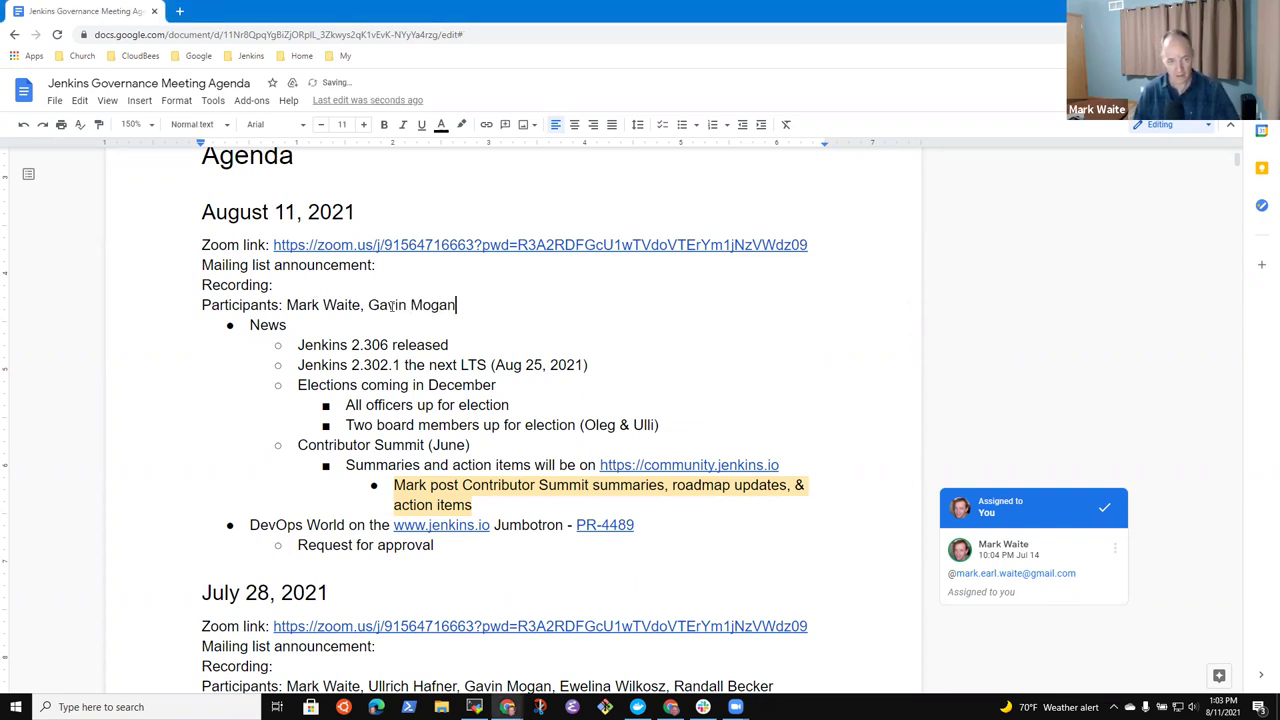
pyautogui.write(', ')
pyautogui.write('Ullri')
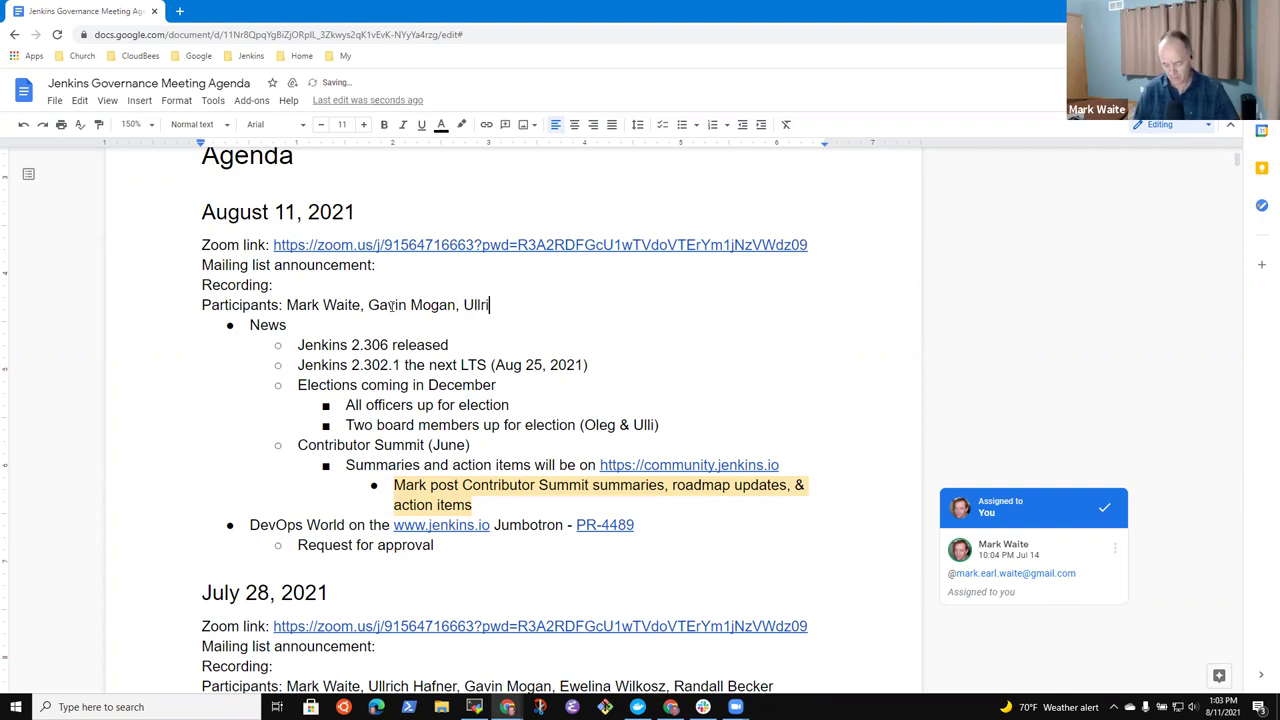
pyautogui.write('ch Hafner, ')
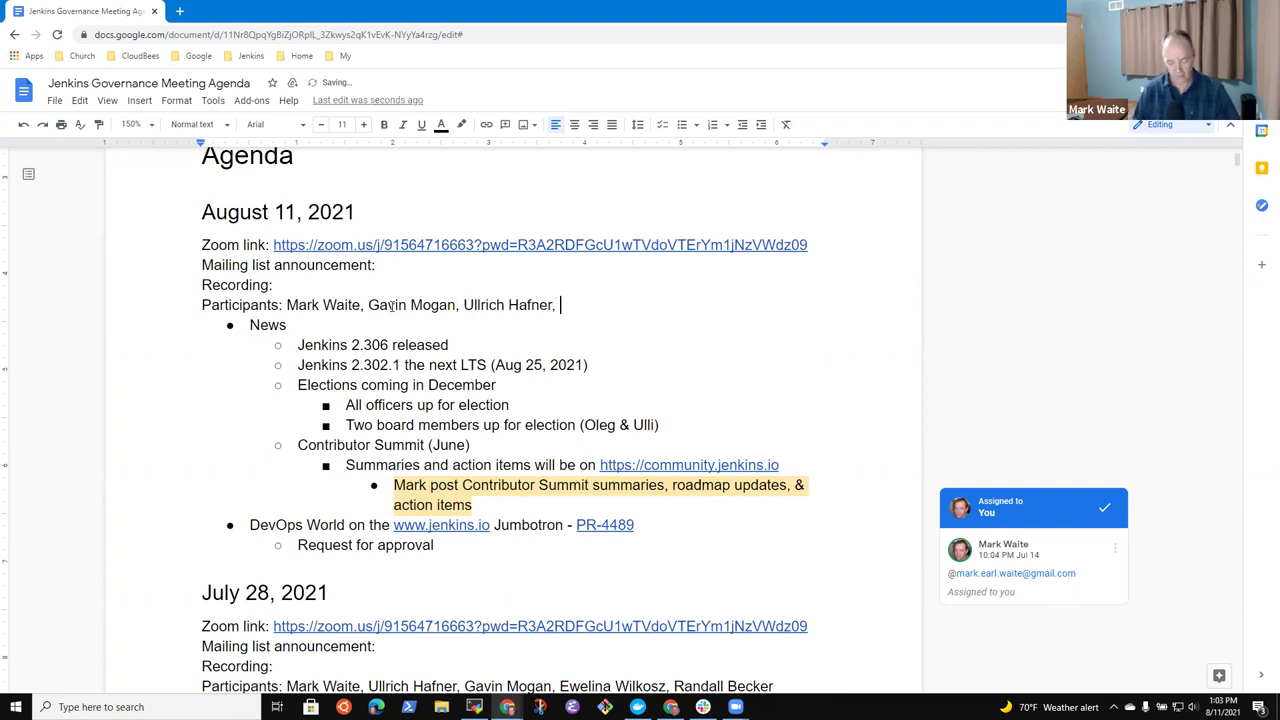
pyautogui.write('Randall Becker')
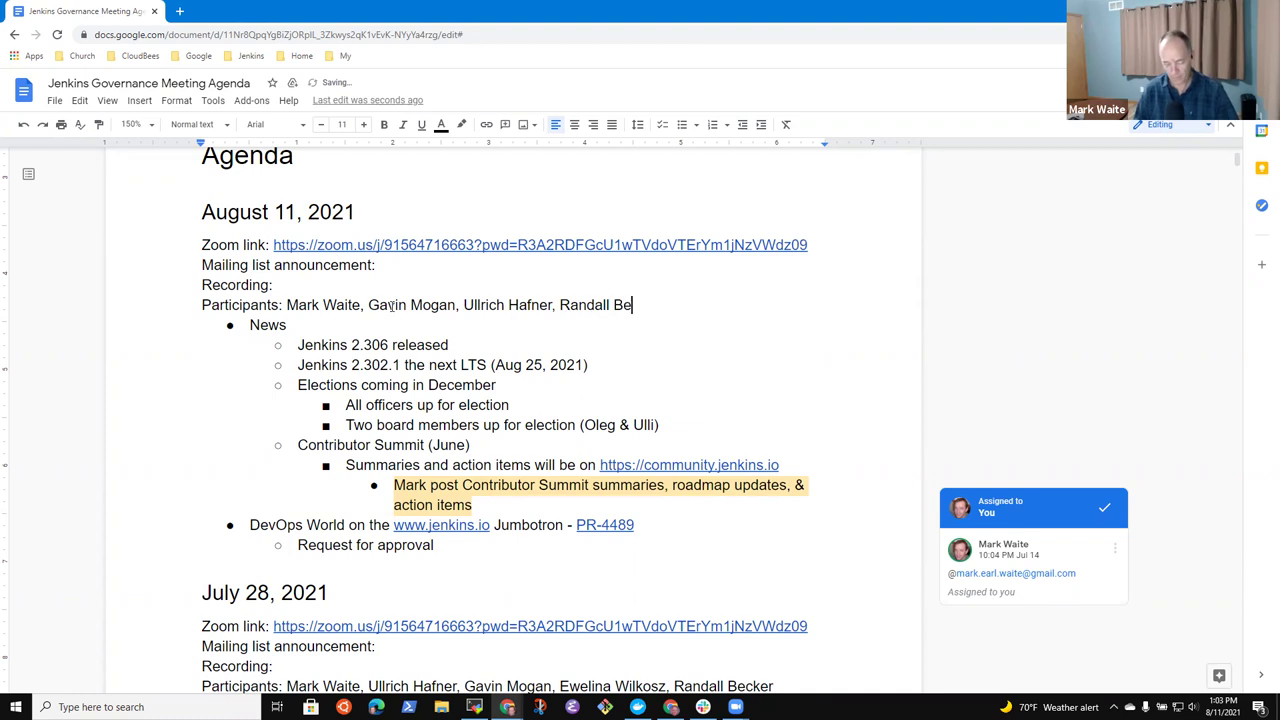
pyautogui.press('Down')
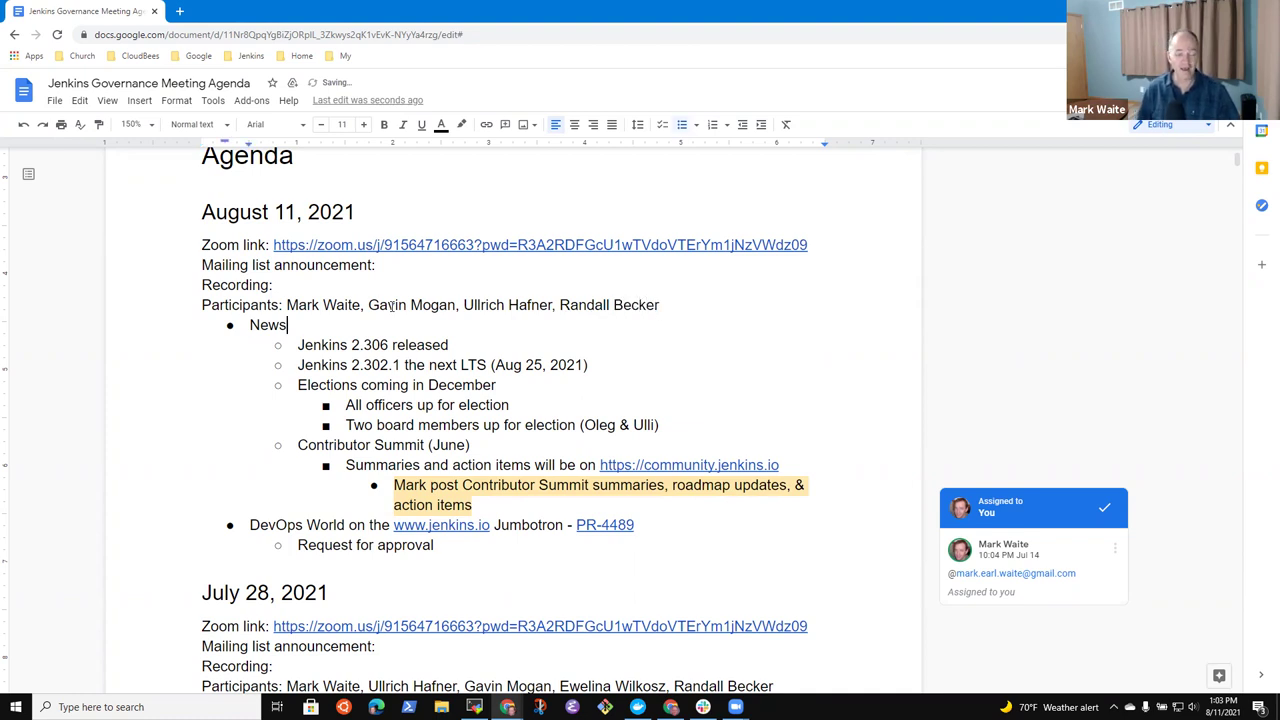
pyautogui.hotkey('shift', 'Home')
pyautogui.press('Down')
pyautogui.press('Down')
pyautogui.press('Down')
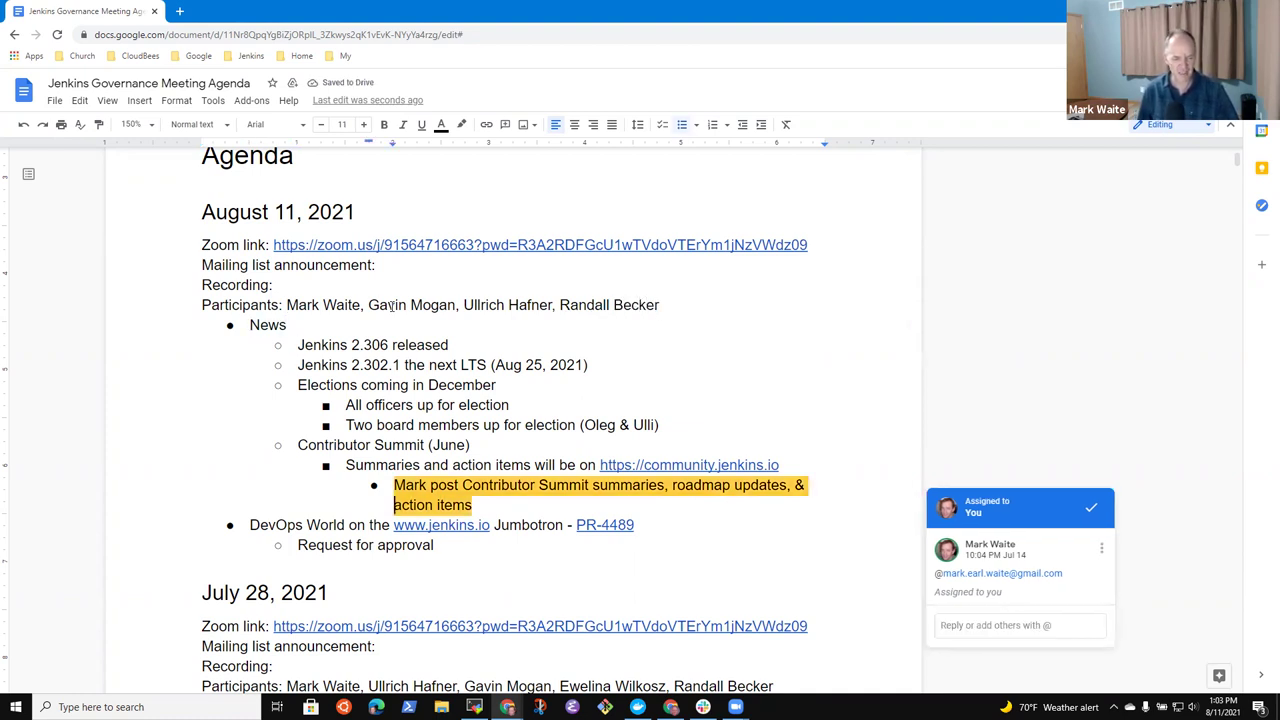
pyautogui.press('Up')
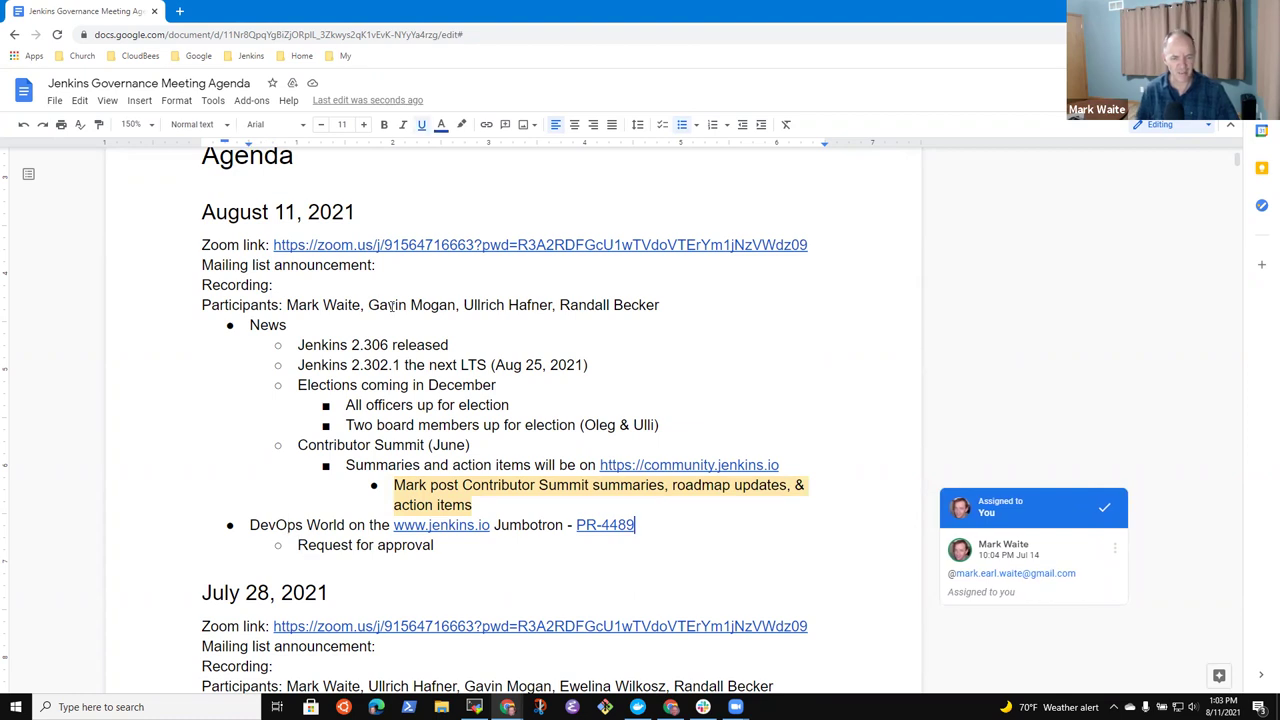
pyautogui.press('Home')
pyautogui.hotkey('shift', 'End')
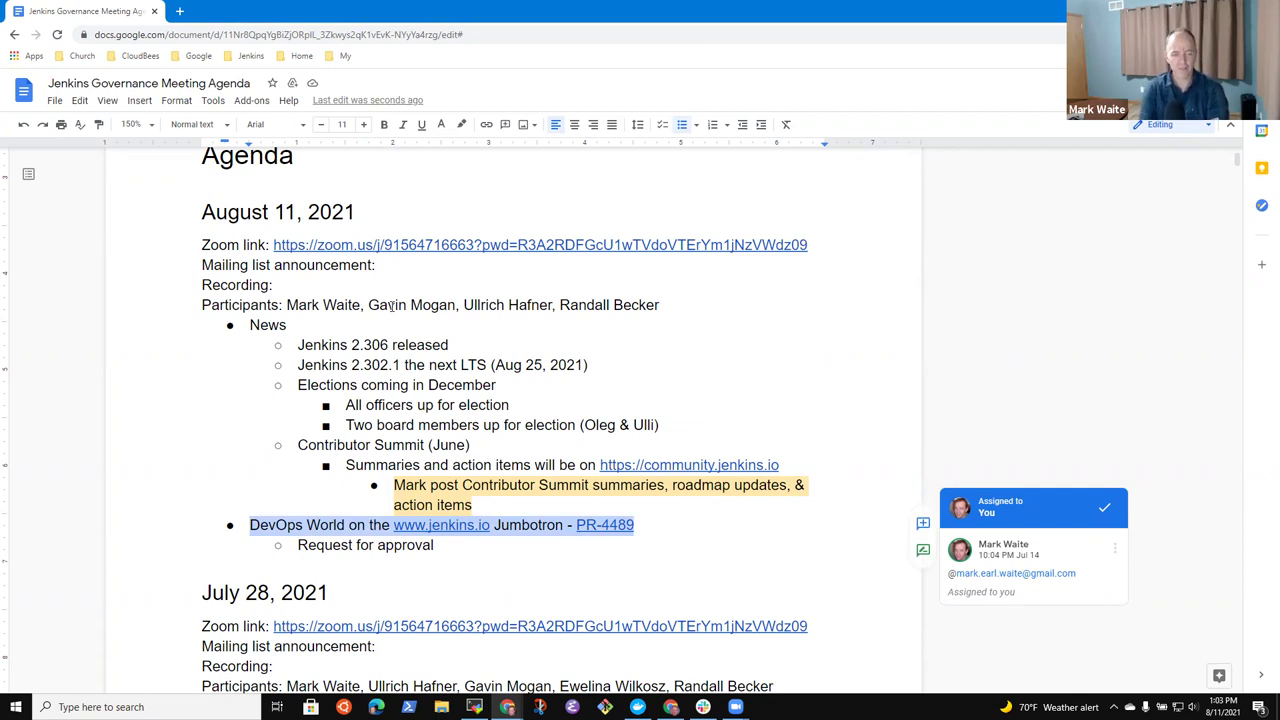
pyautogui.press('Up')
pyautogui.press('Up')
pyautogui.press('Up')
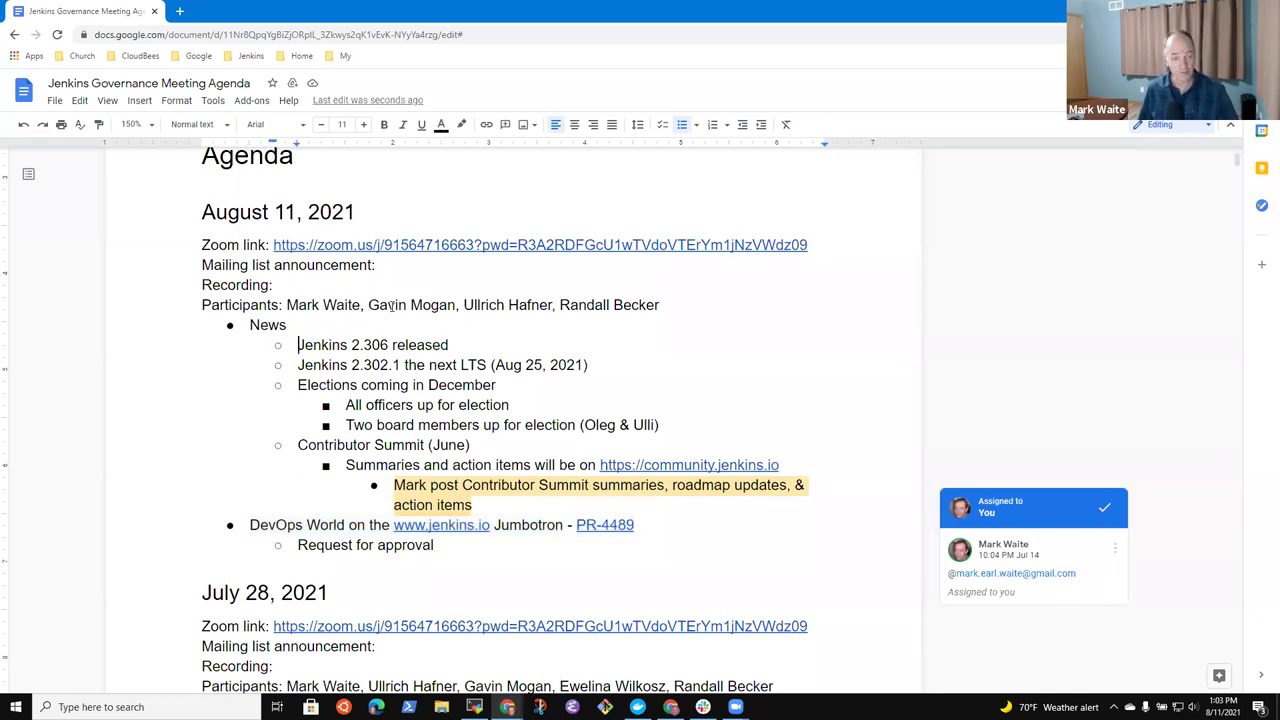
pyautogui.hotkey('shift', 'End')
pyautogui.press('Right')
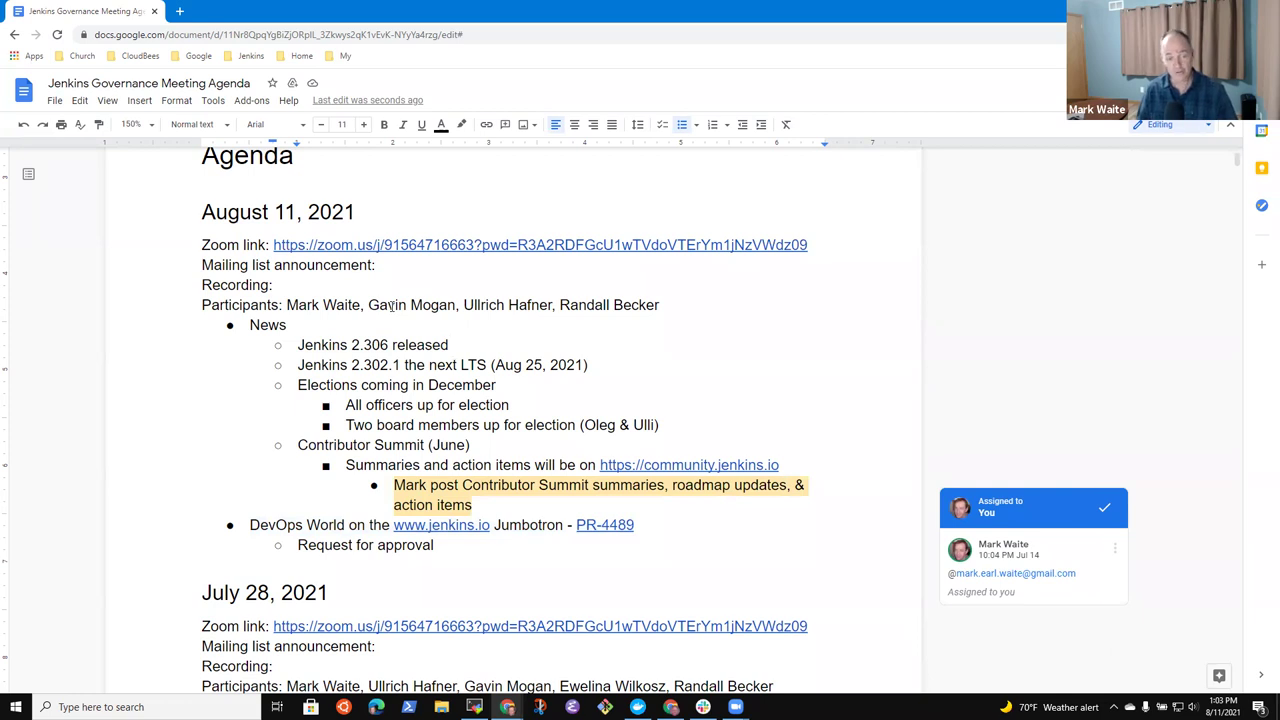
# Add the sub-bullet 'Noteworthy change - rpm packaging now requires daemonize package from epel repository (more consistent)'
pyautogui.press('Return')
pyautogui.press('Tab')
pyautogui.write('Notewo')
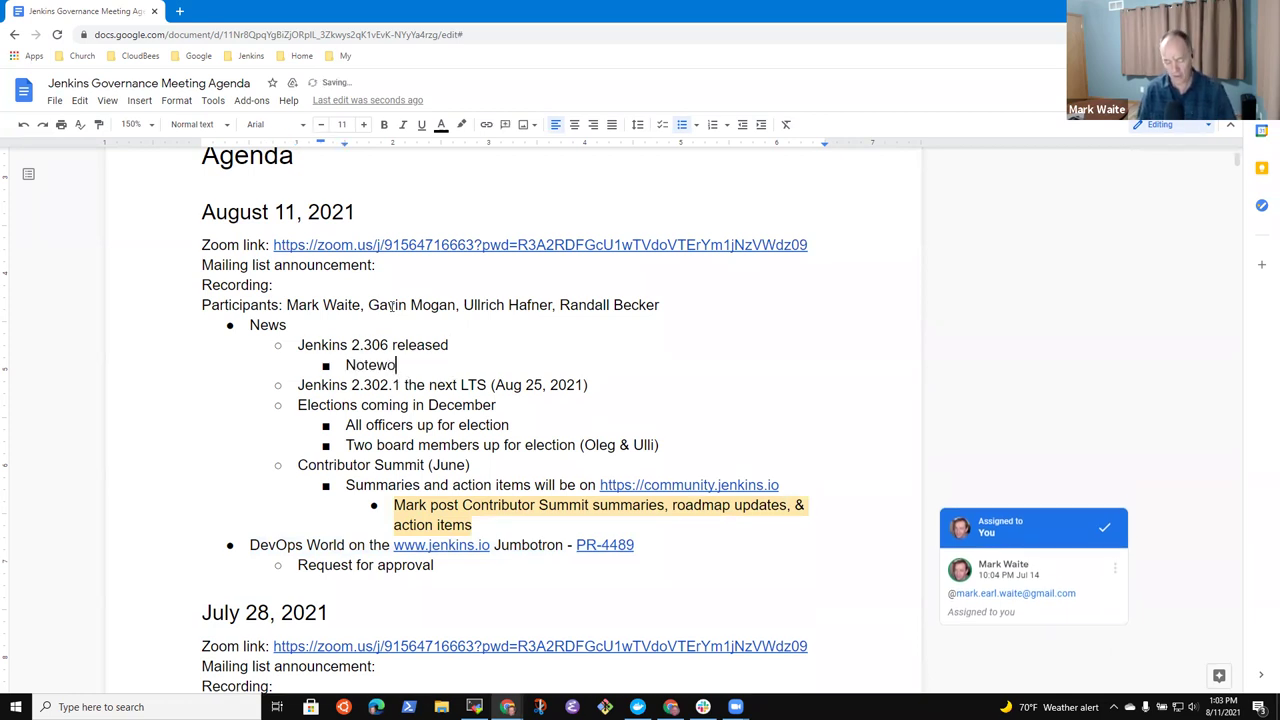
pyautogui.write('rthy change - ')
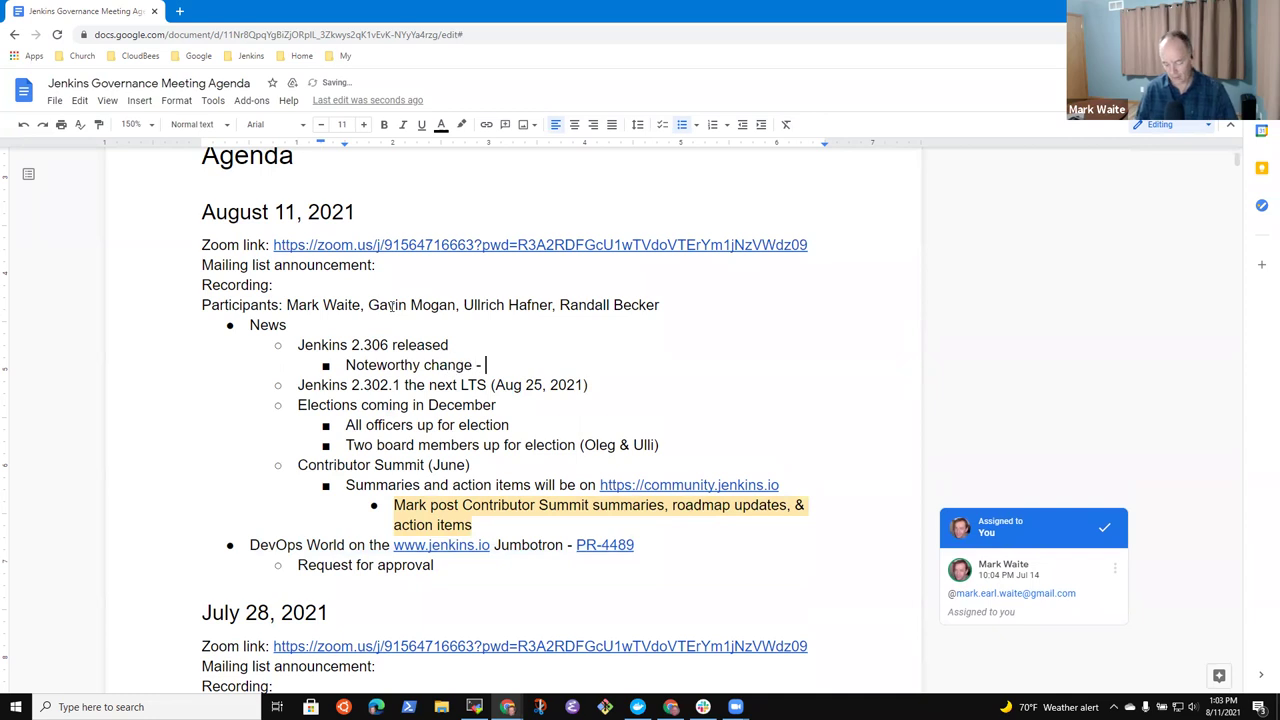
pyautogui.write('rpm')
pyautogui.press('BackSpace')
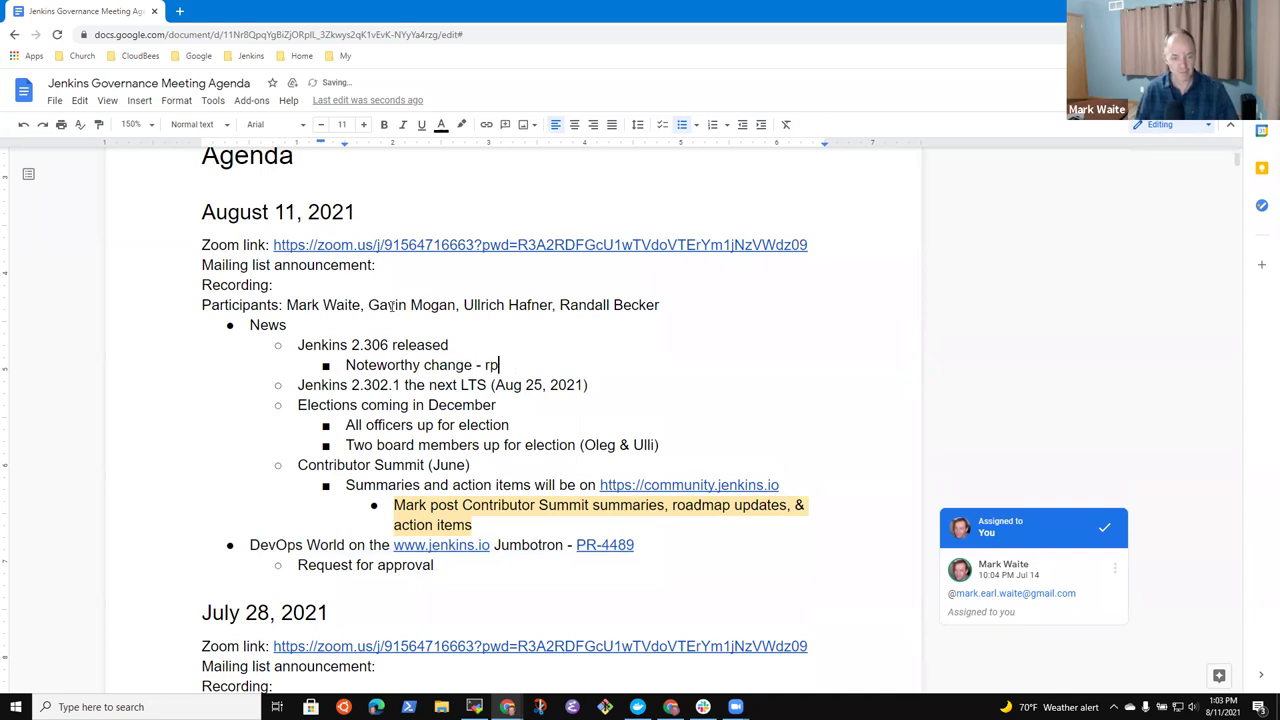
pyautogui.write('m packaigi')
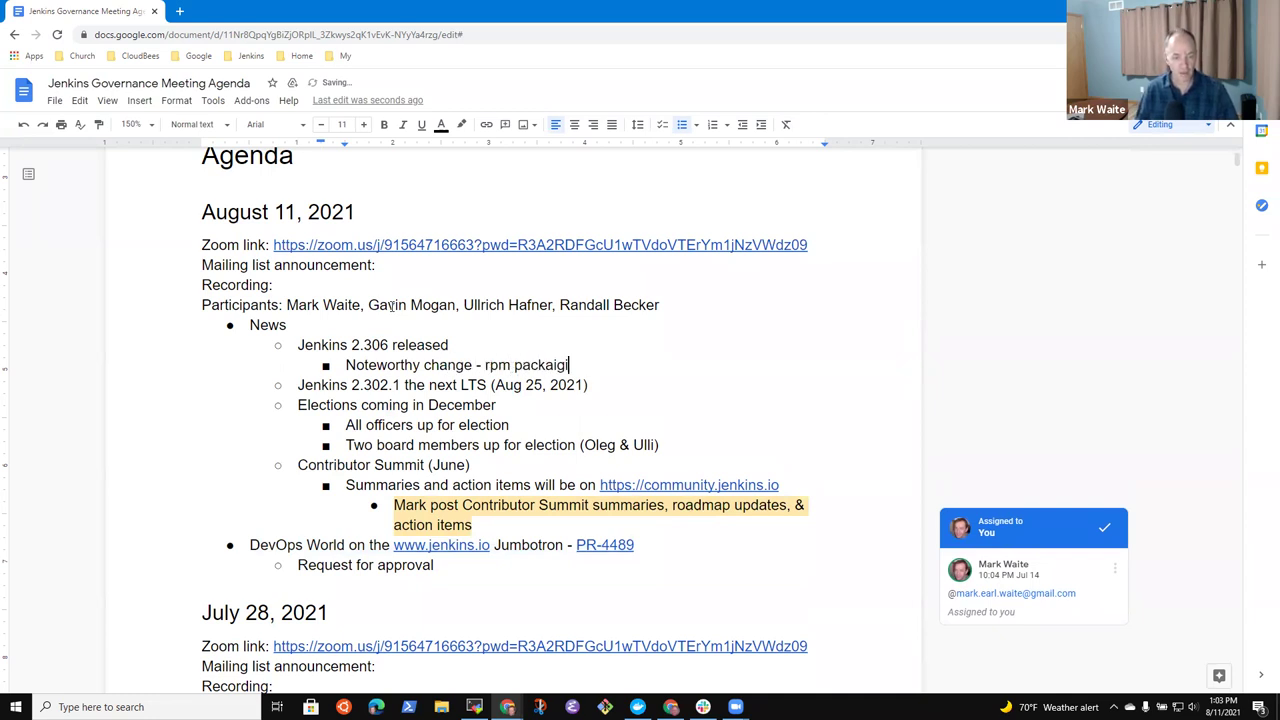
pyautogui.press('BackSpace')
pyautogui.press('BackSpace')
pyautogui.press('BackSpace')
pyautogui.write('gin')
pyautogui.press('BackSpace')
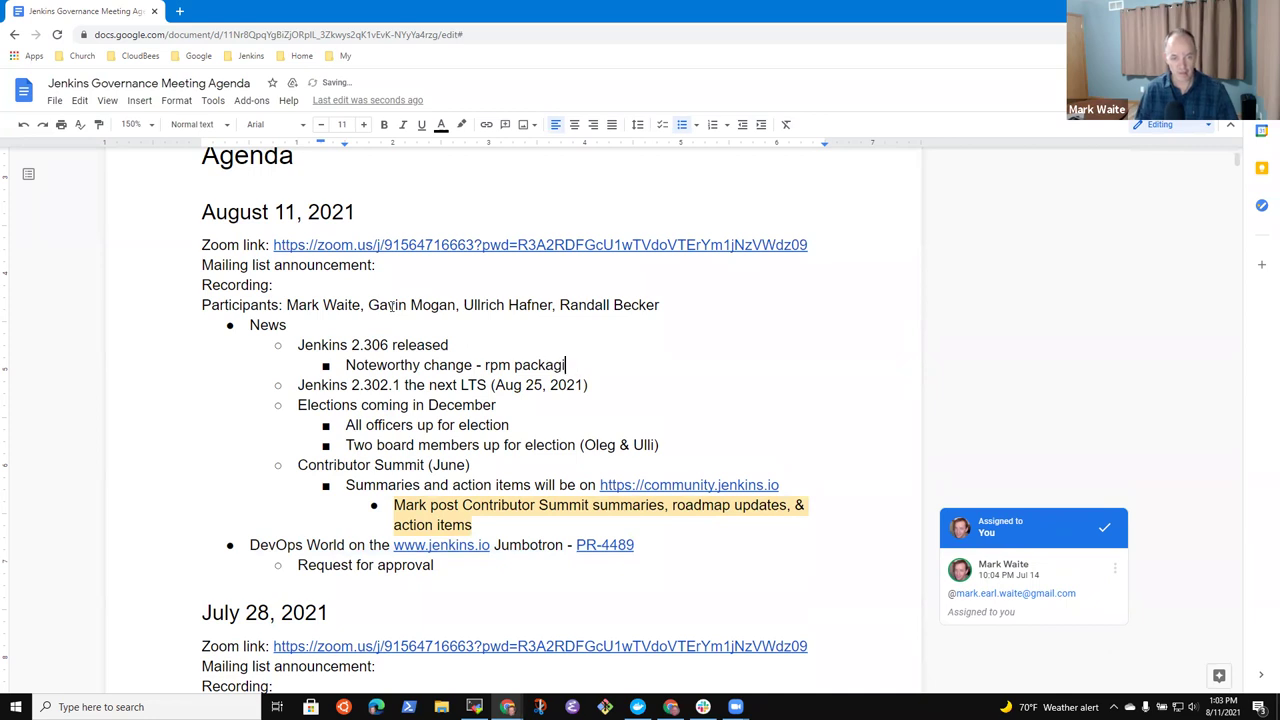
pyautogui.write('g now requires ')
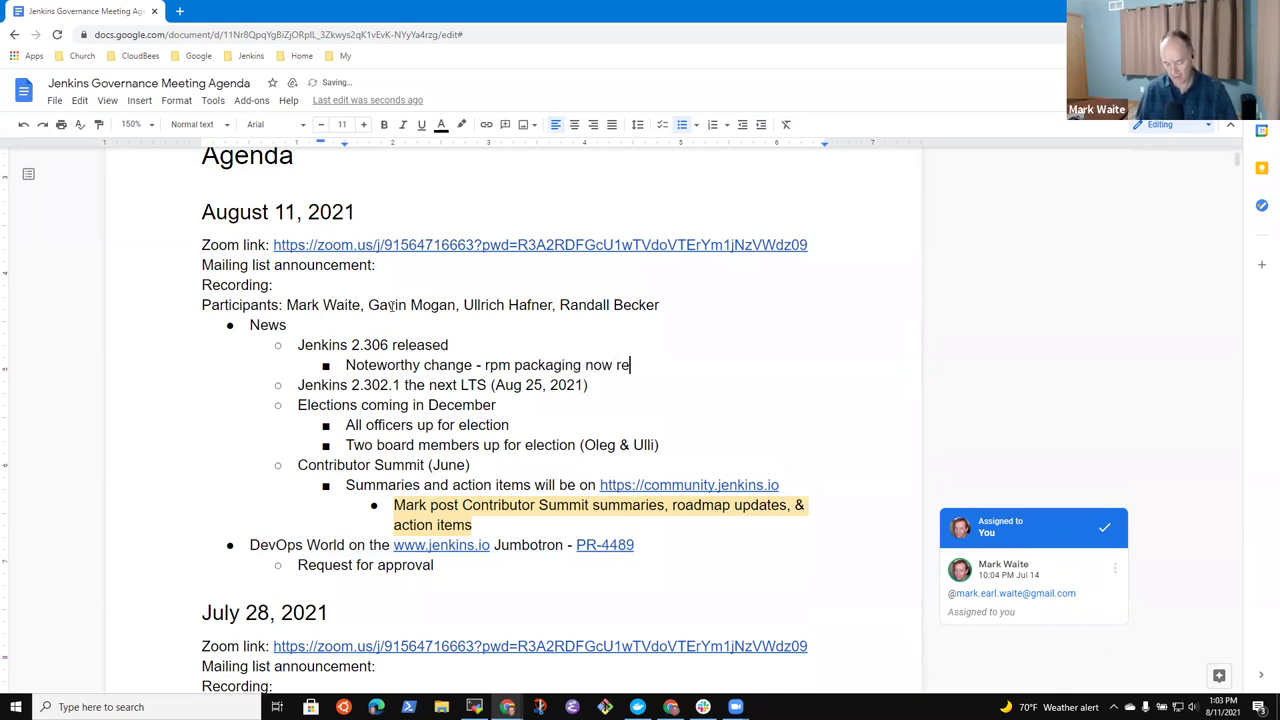
pyautogui.write('da')
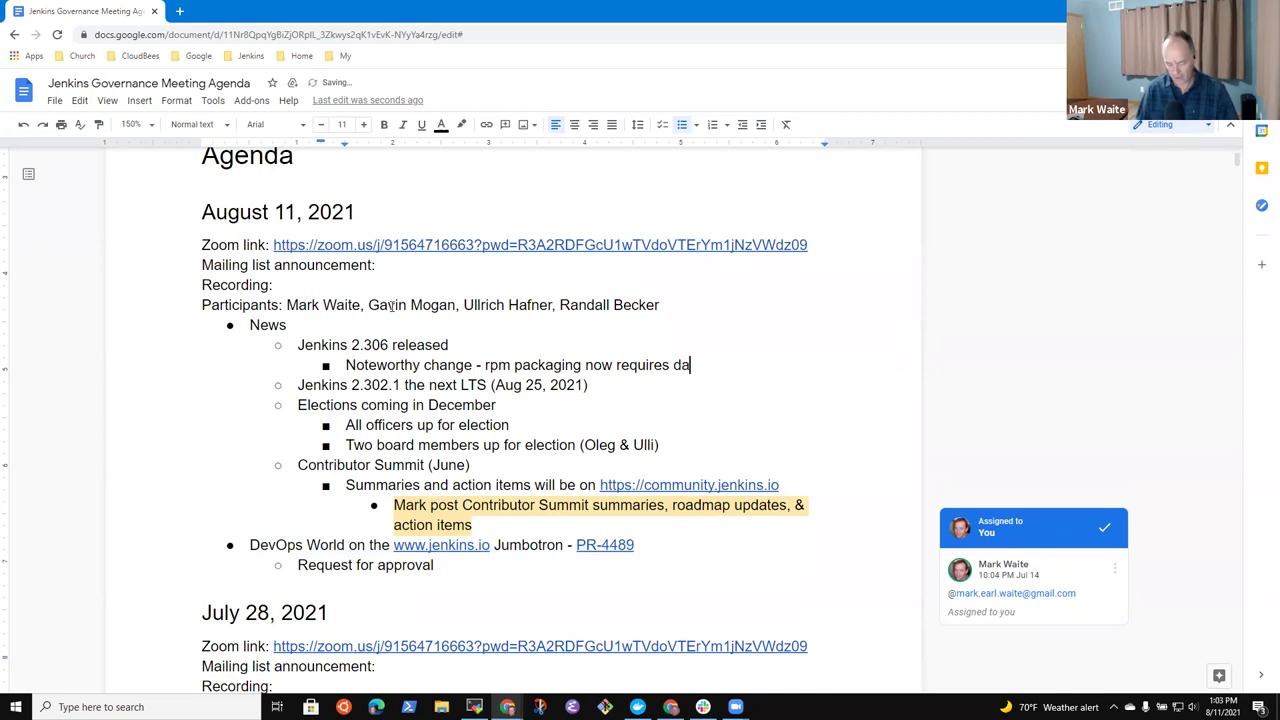
pyautogui.write('emonize pacak')
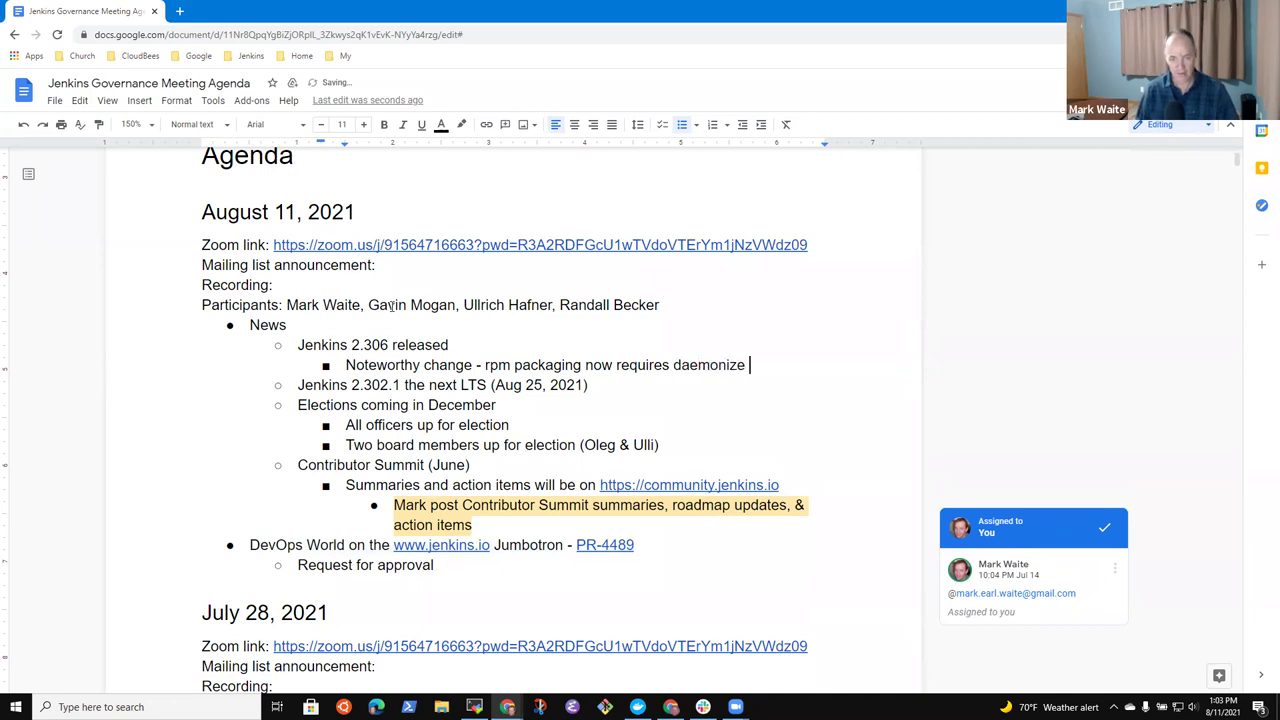
pyautogui.press('BackSpace')
pyautogui.press('BackSpace')
pyautogui.write('ke')
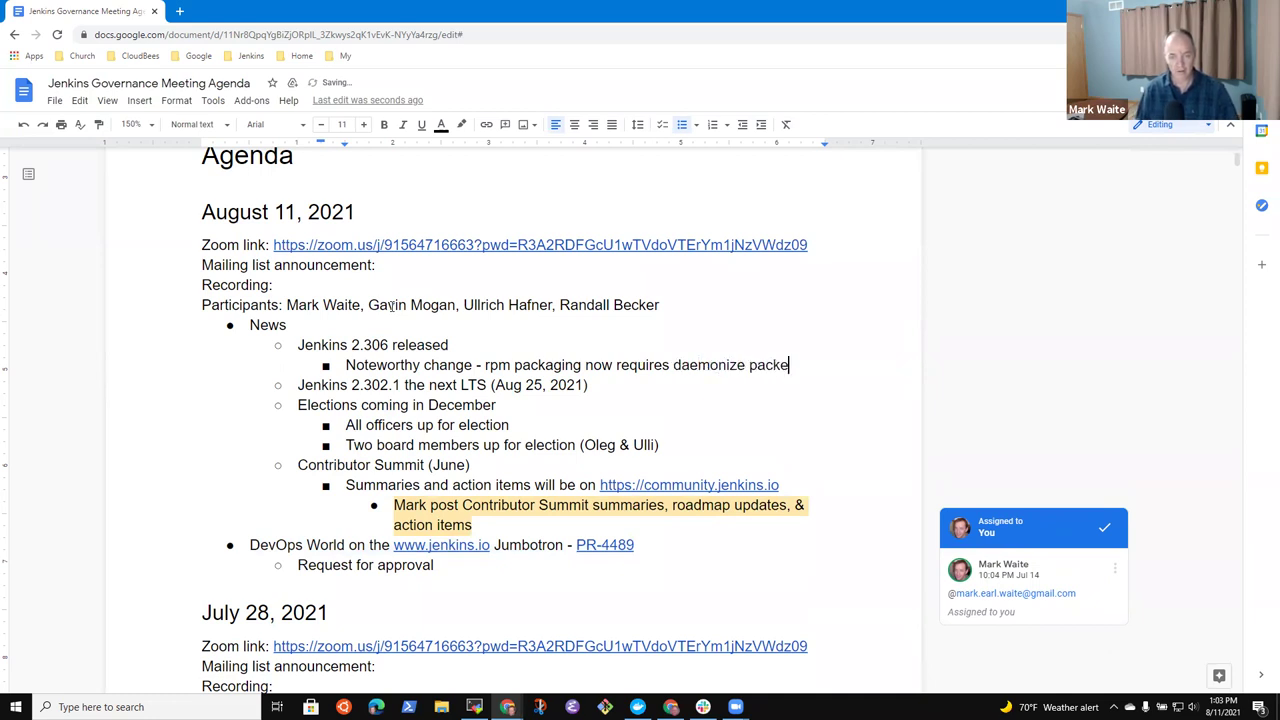
pyautogui.press('BackSpace')
pyautogui.write('age from ')
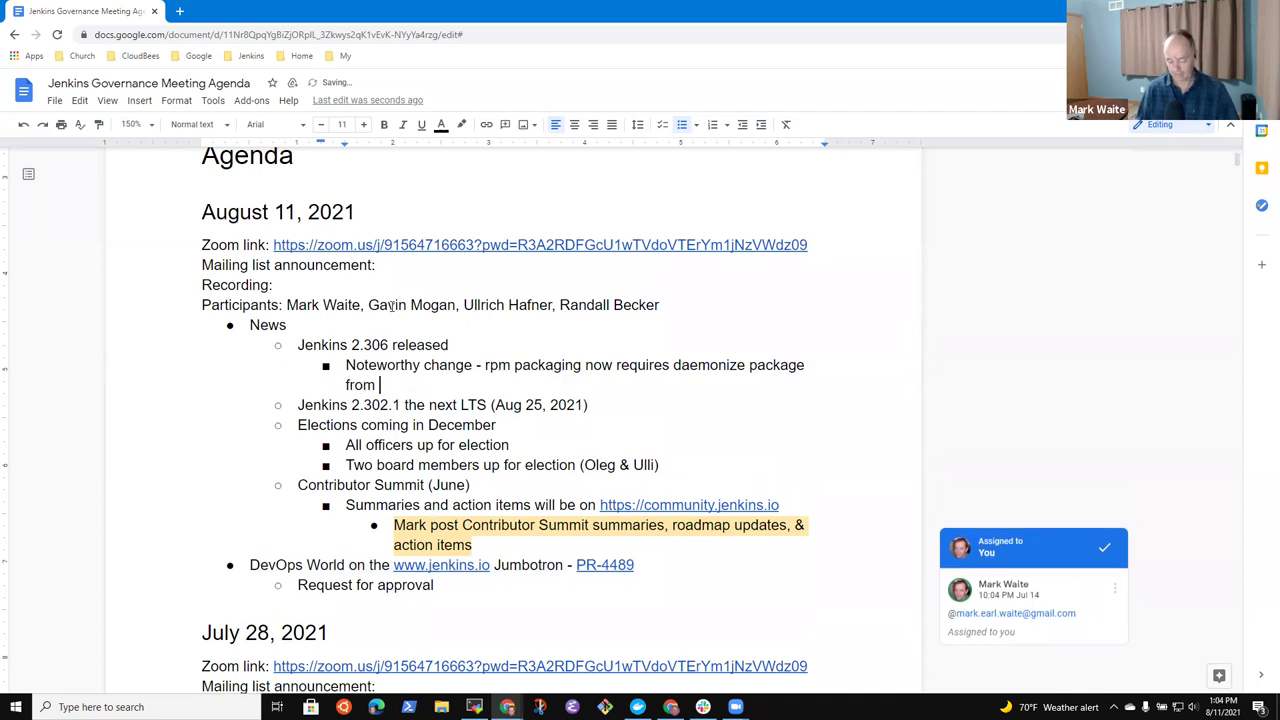
pyautogui.write('epel re')
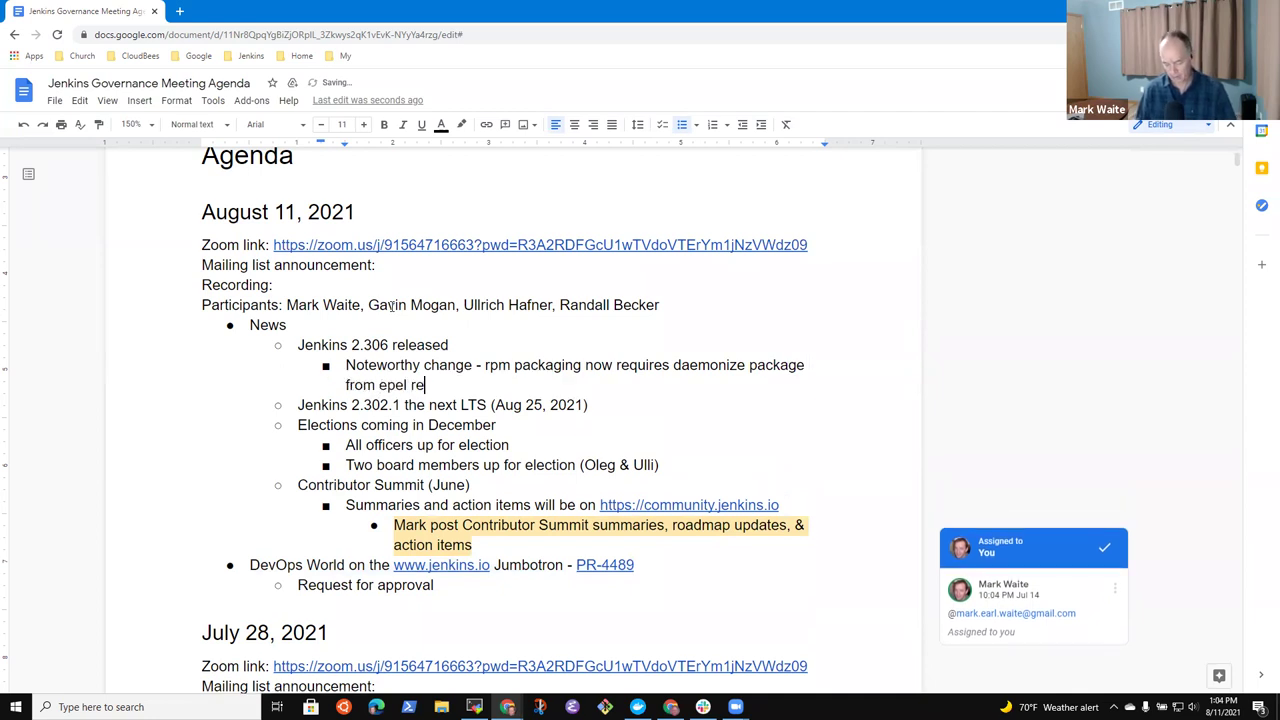
pyautogui.write('pository ')
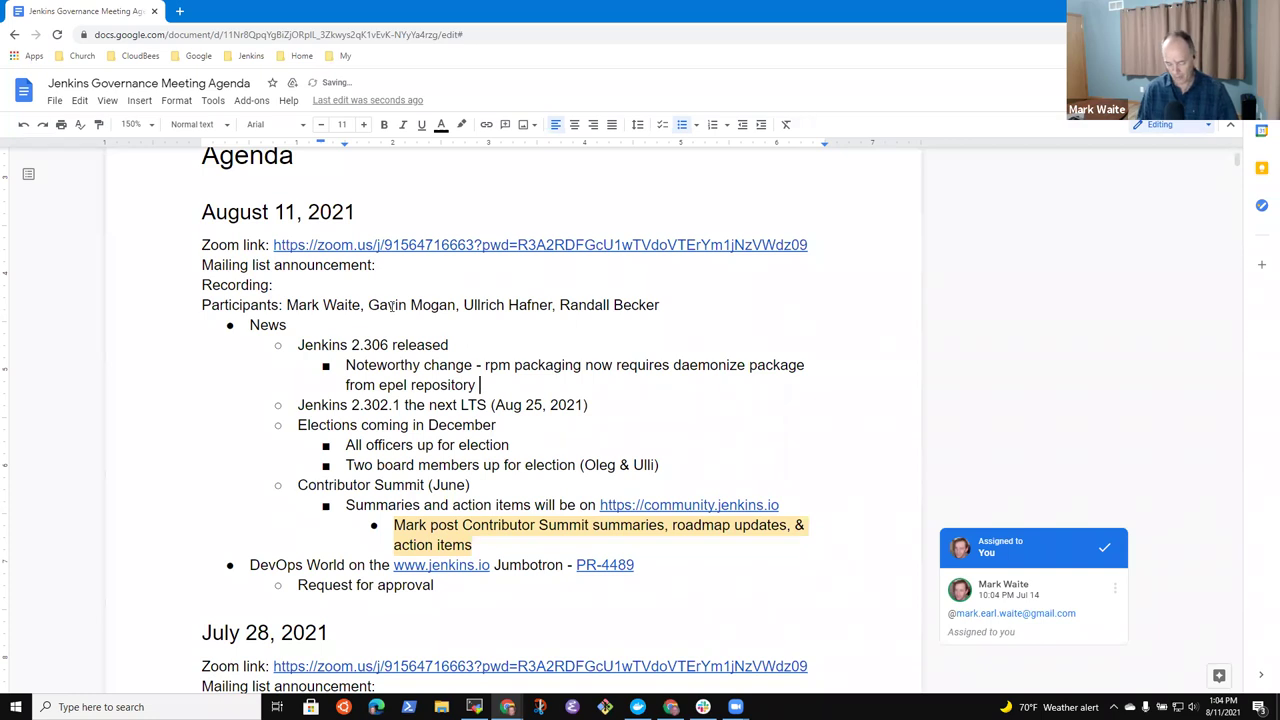
pyautogui.write('(more cons')
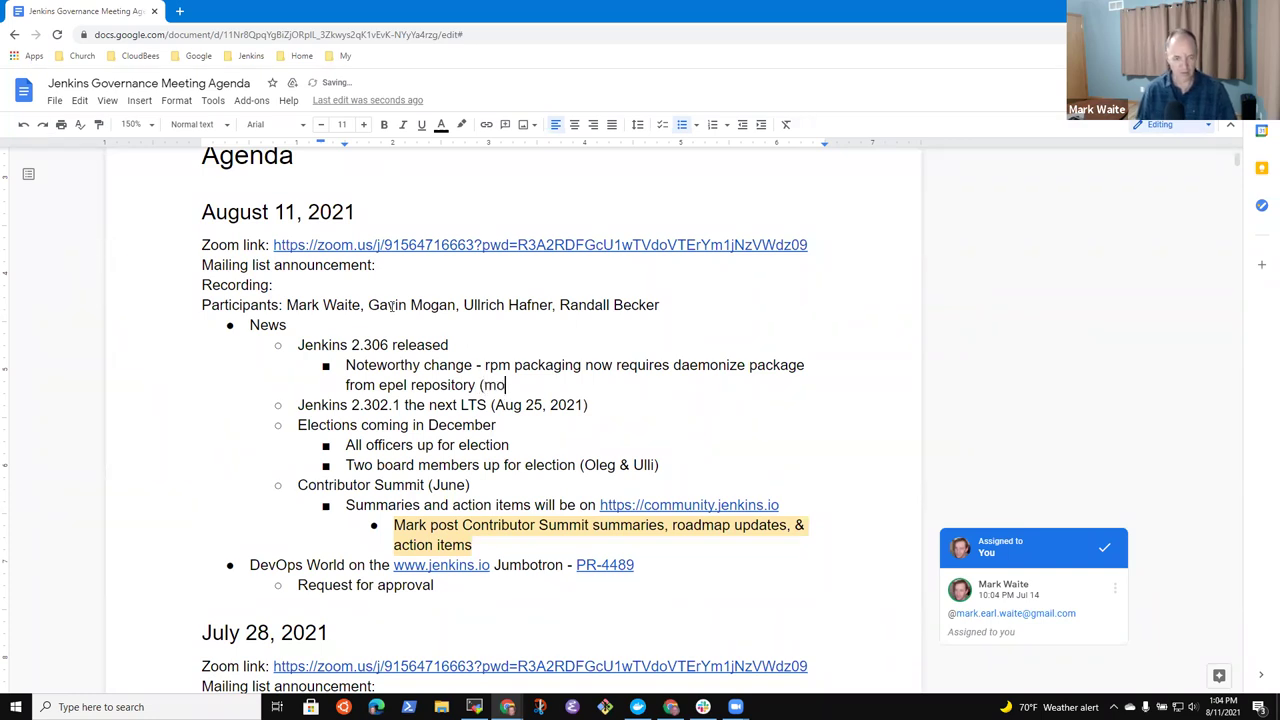
pyautogui.write('istent')
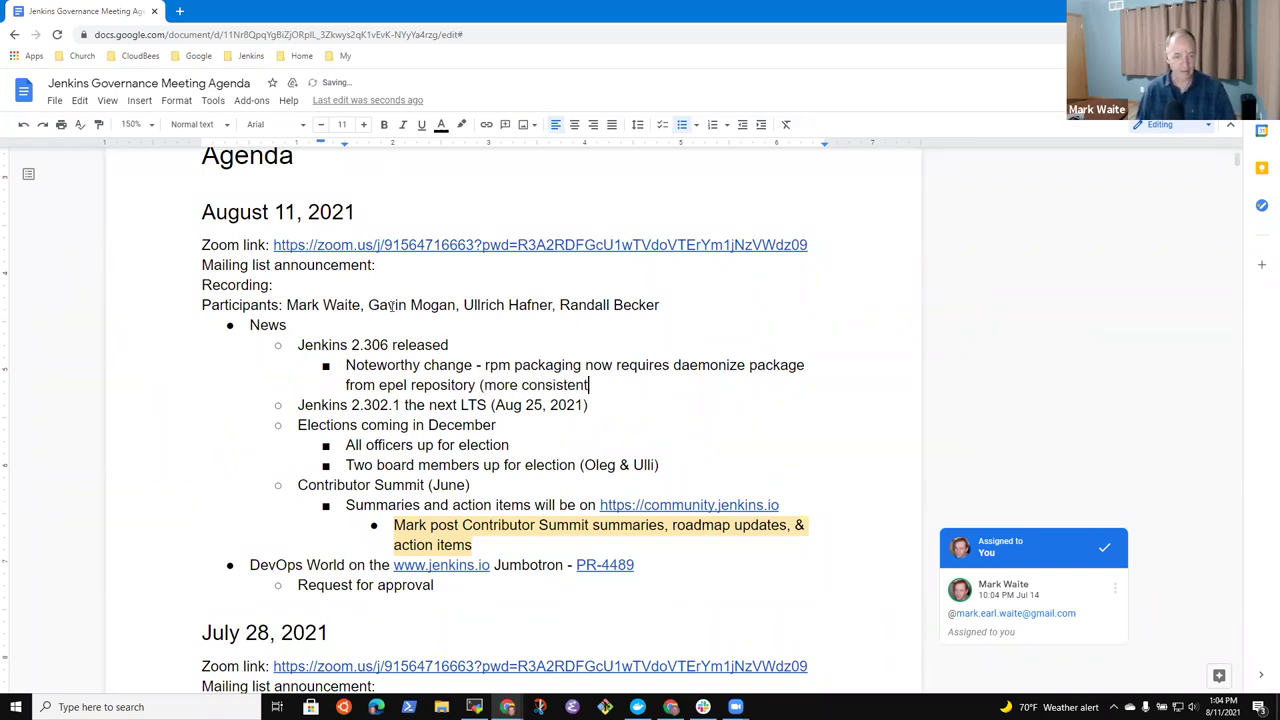
pyautogui.write(')')
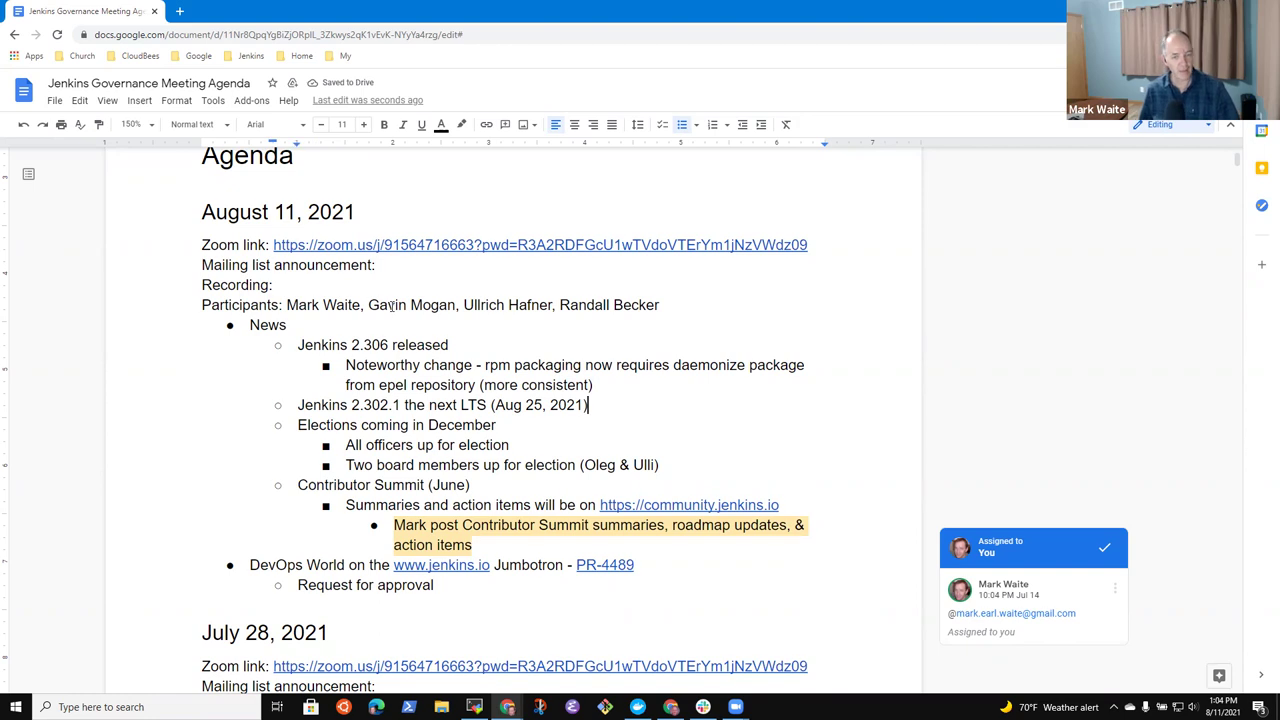
pyautogui.hotkey('shift', 'Home')
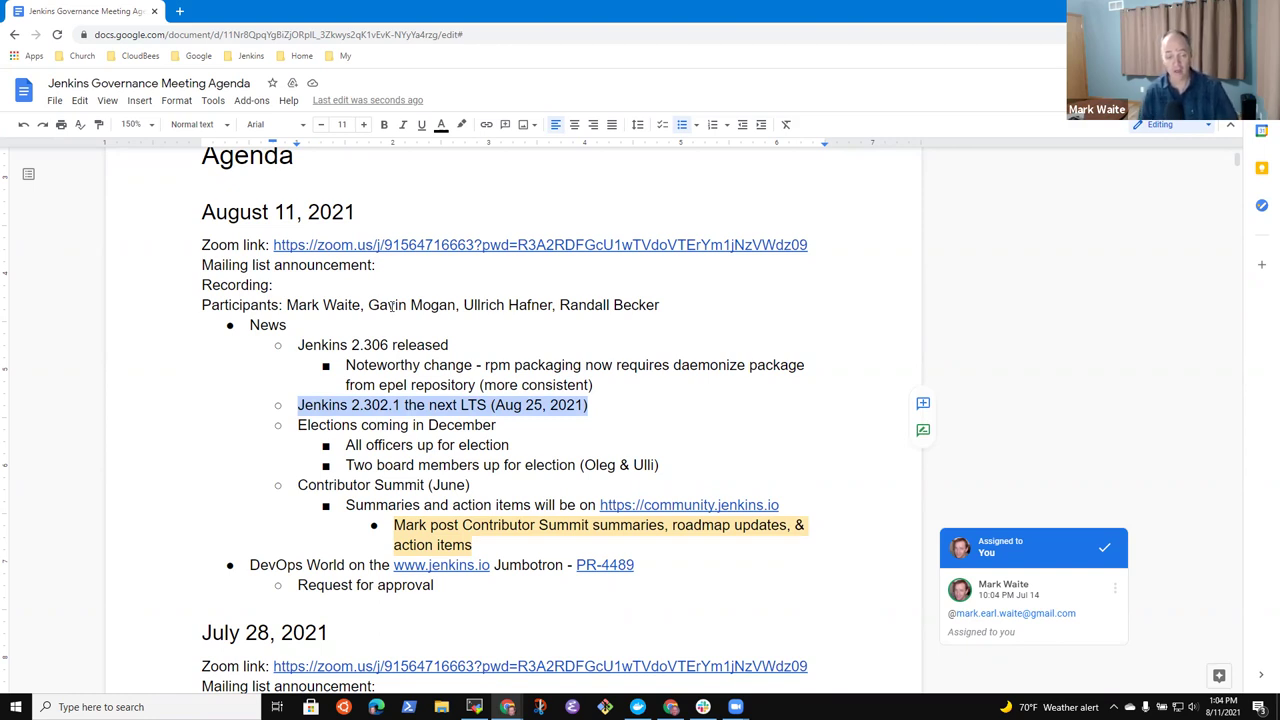
pyautogui.press('Down')
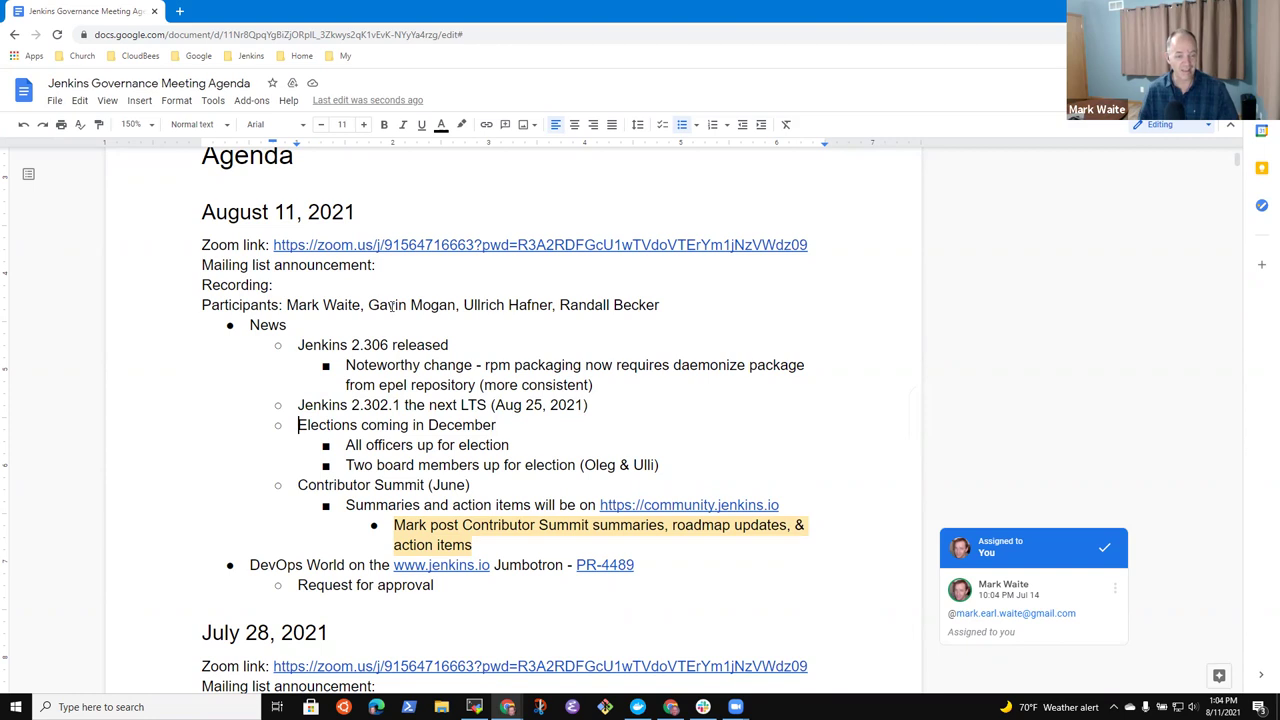
pyautogui.hotkey('shift', 'End')
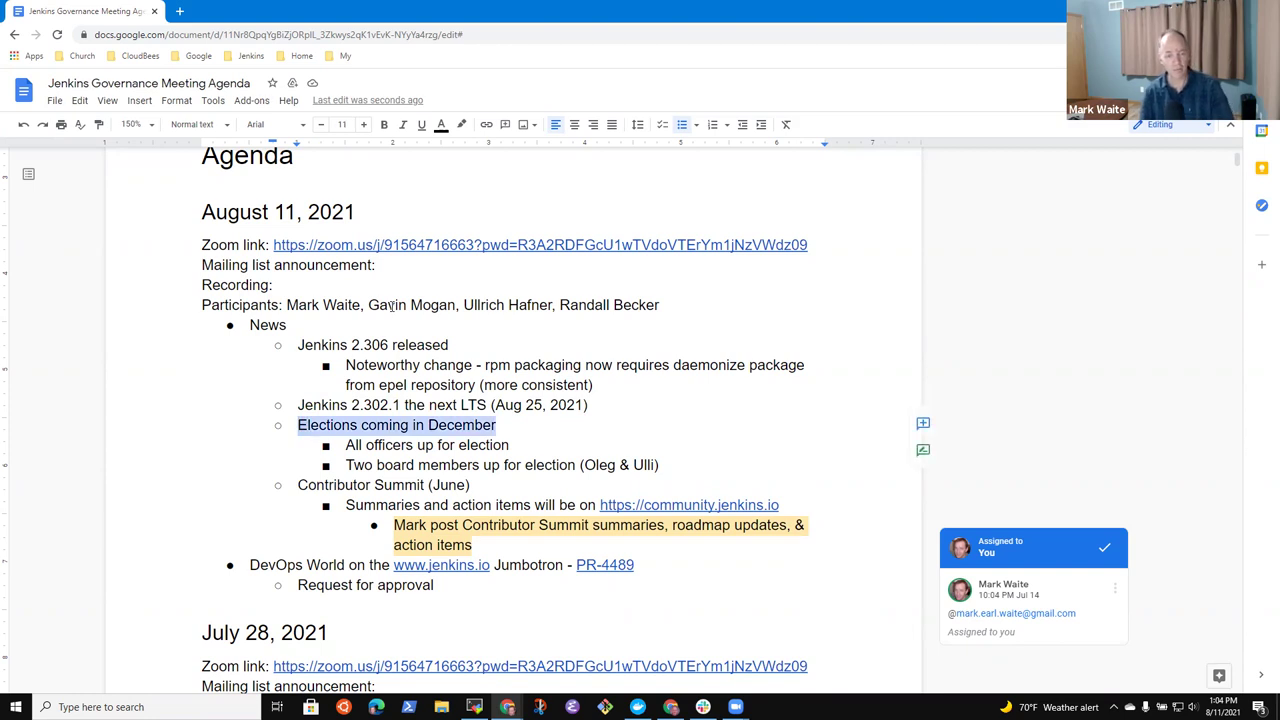
pyautogui.press('Down')
pyautogui.press('Down')
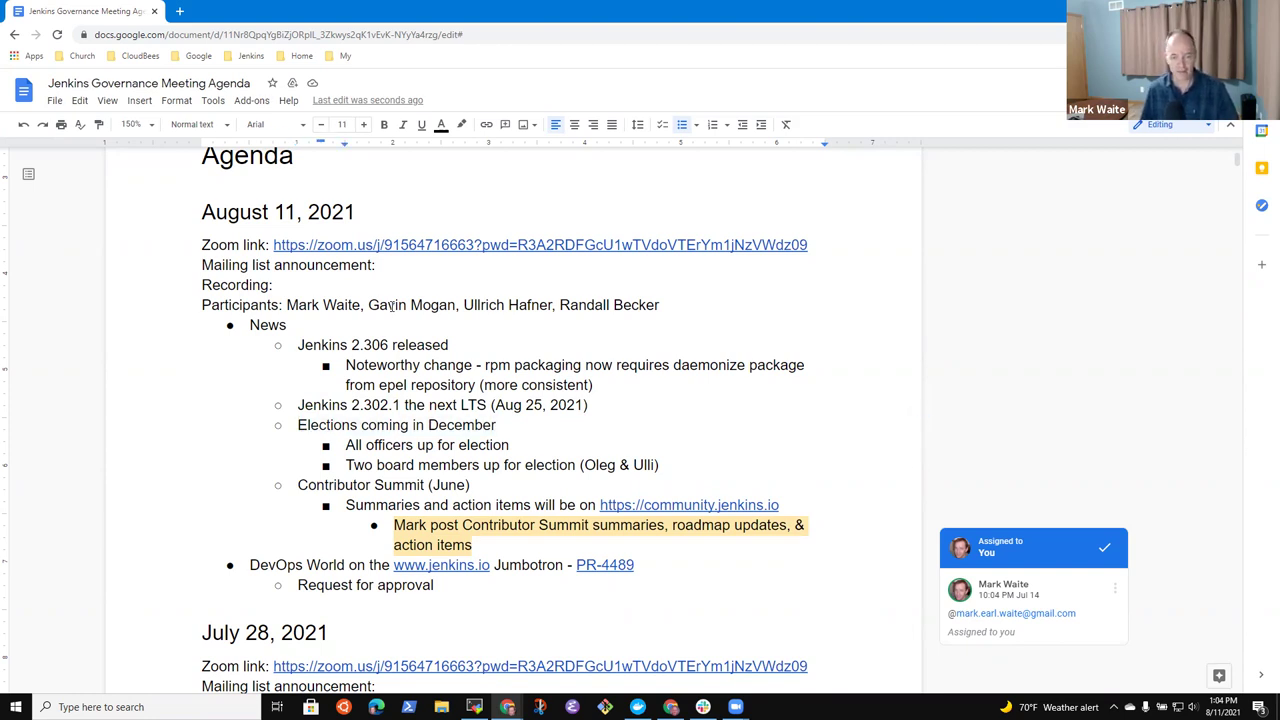
pyautogui.hotkey('ctrl', 'shift', 'Left')
pyautogui.hotkey('ctrl', 'shift', 'Left')
pyautogui.hotkey('ctrl', 'shift', 'Left')
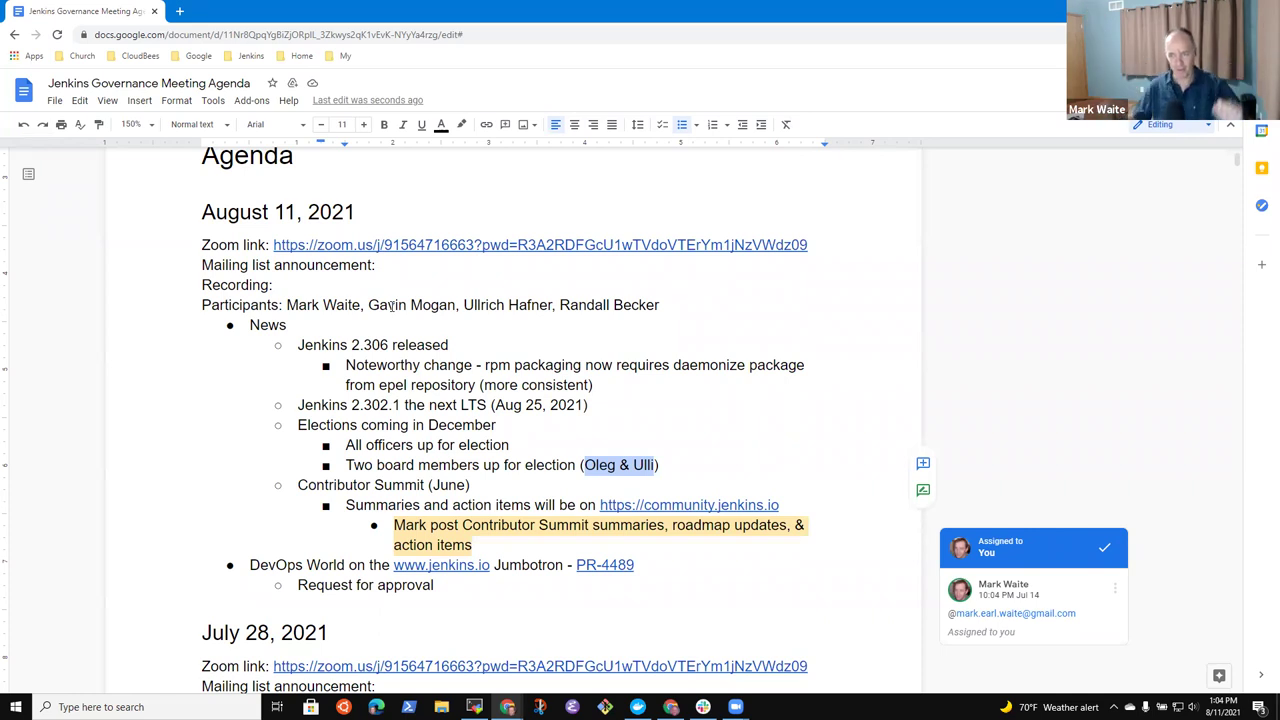
pyautogui.press('Down')
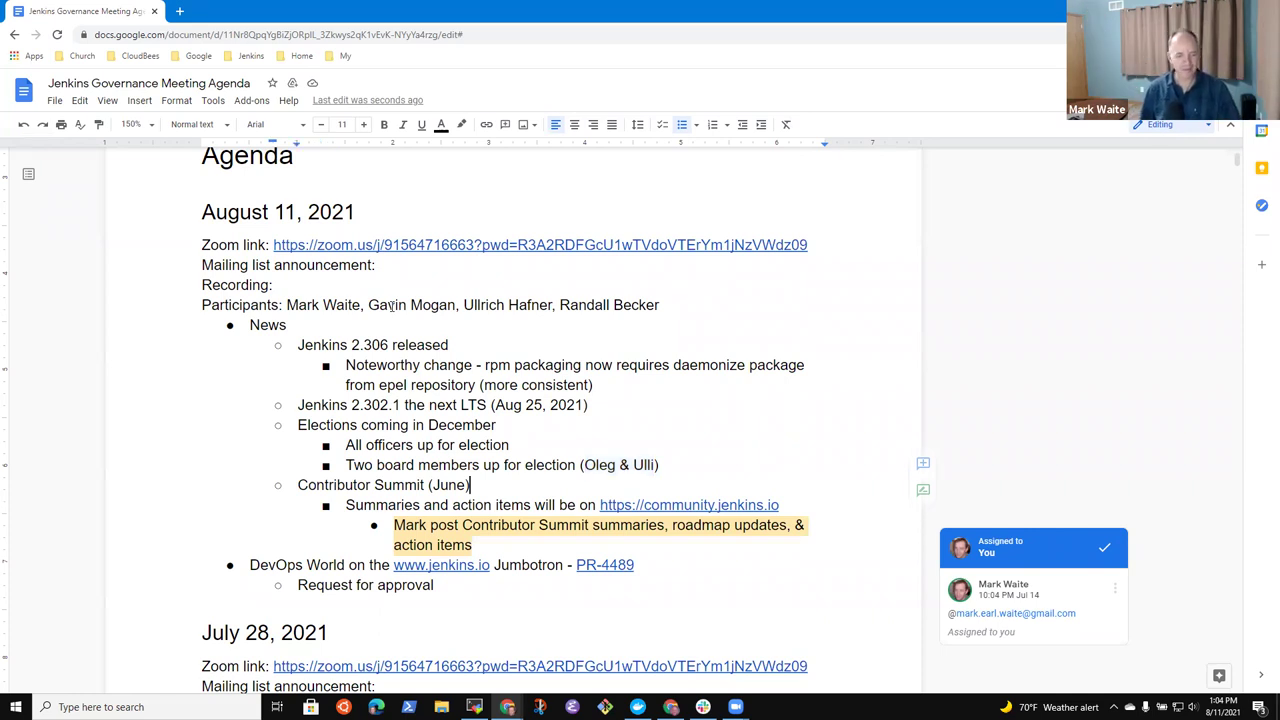
pyautogui.hotkey('shift', 'End')
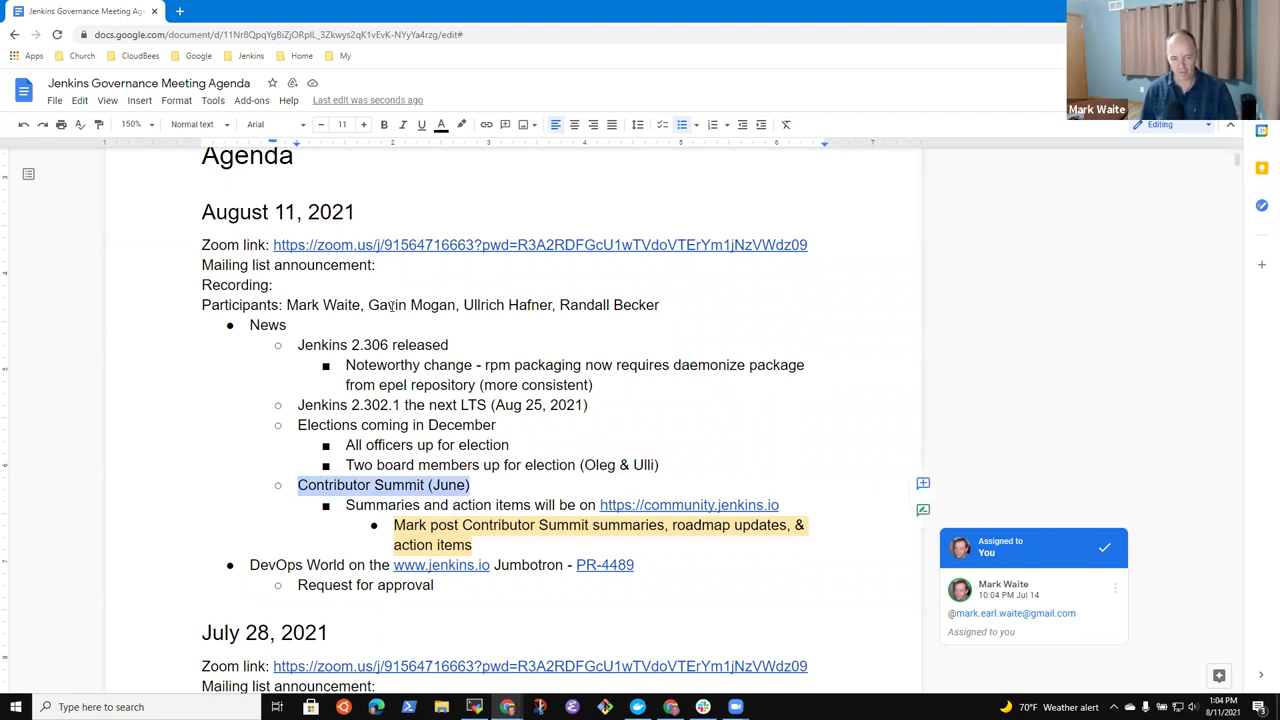
pyautogui.press('Down')
pyautogui.press('Down')
pyautogui.press('Down')
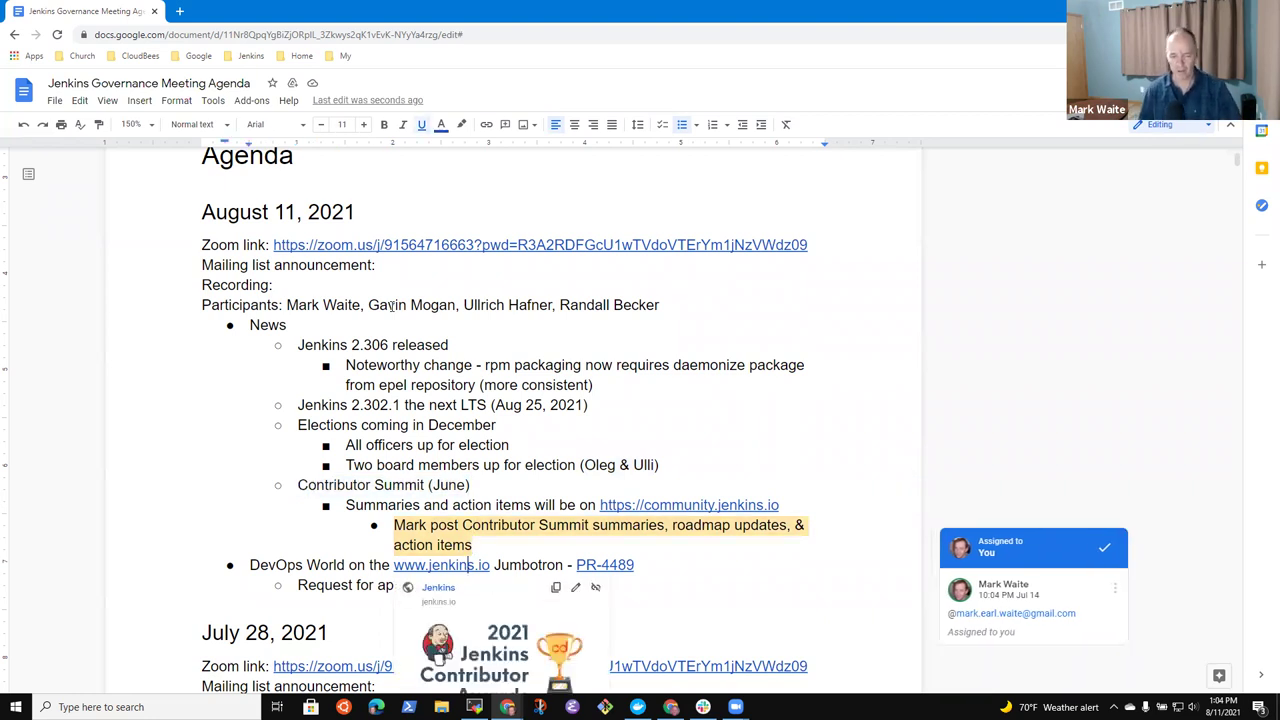
pyautogui.press('Home')
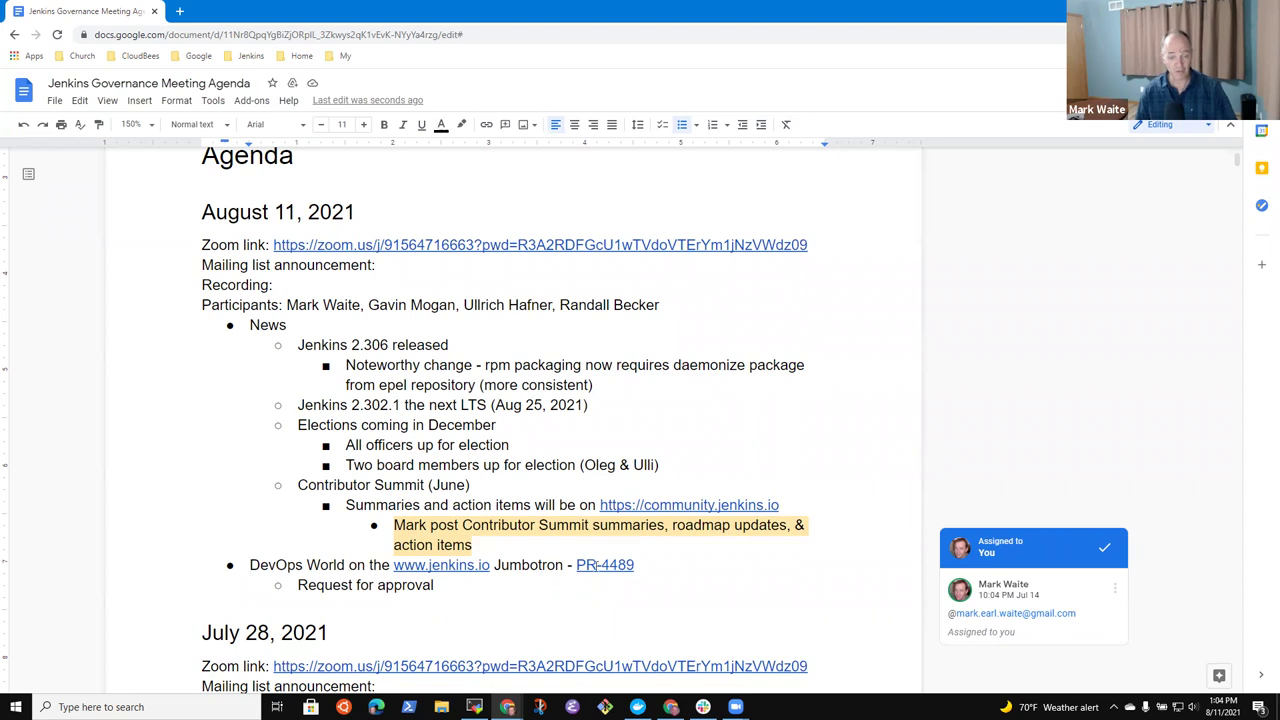
# Open the 'Add DevOps World to Jumbotron' pull request from the PR-4489 link and scroll through its screenshots
pyautogui.click(598, 565)
pyautogui.click(663, 588)
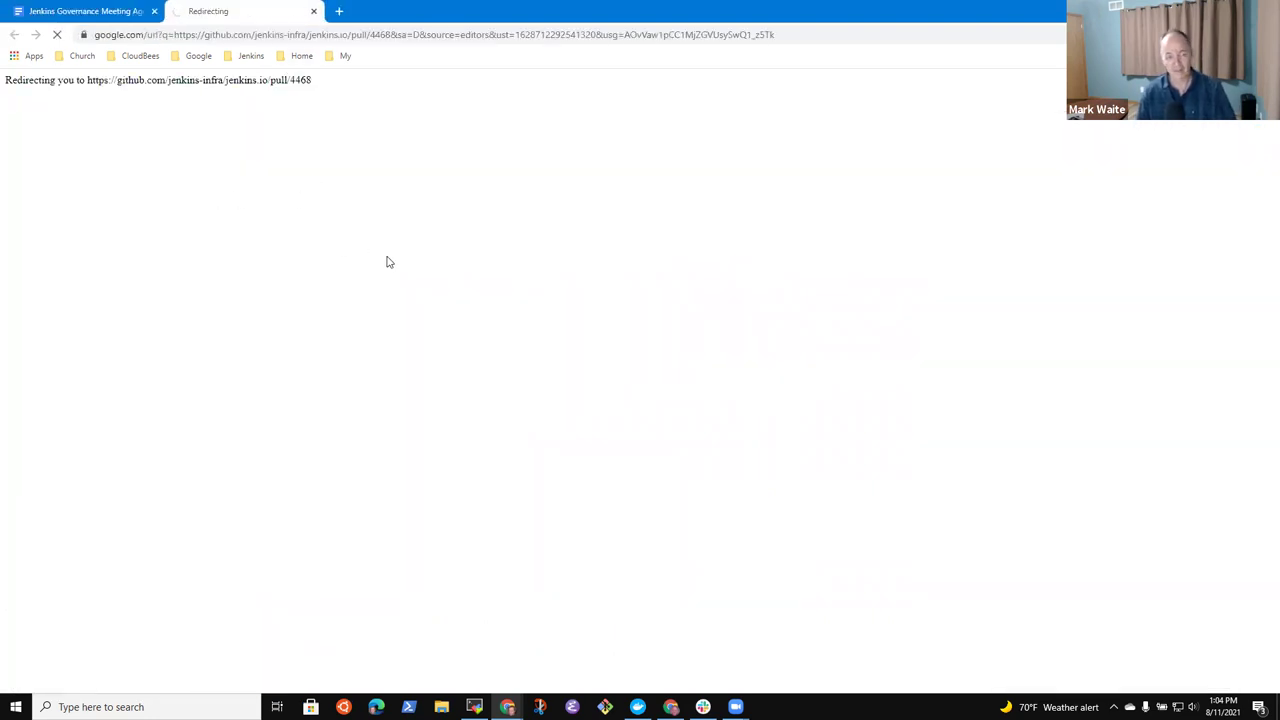
pyautogui.scroll(-2, 522, 522)
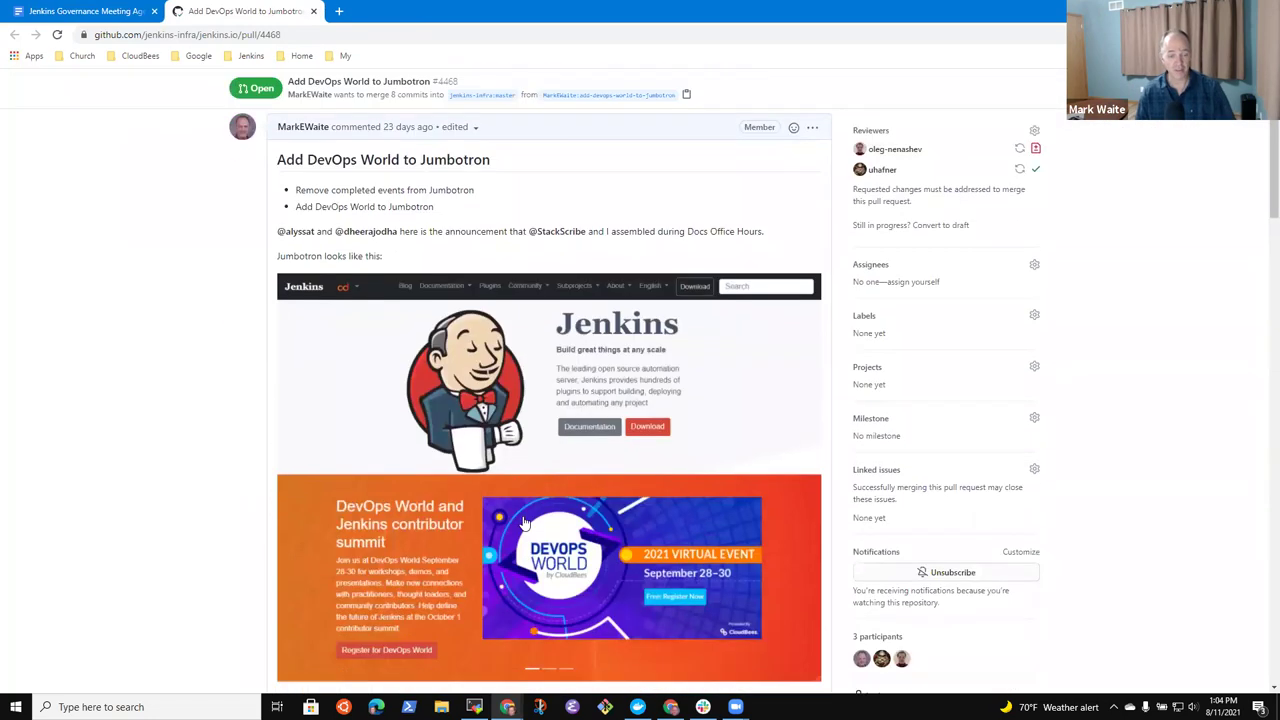
pyautogui.scroll(-2, 522, 522)
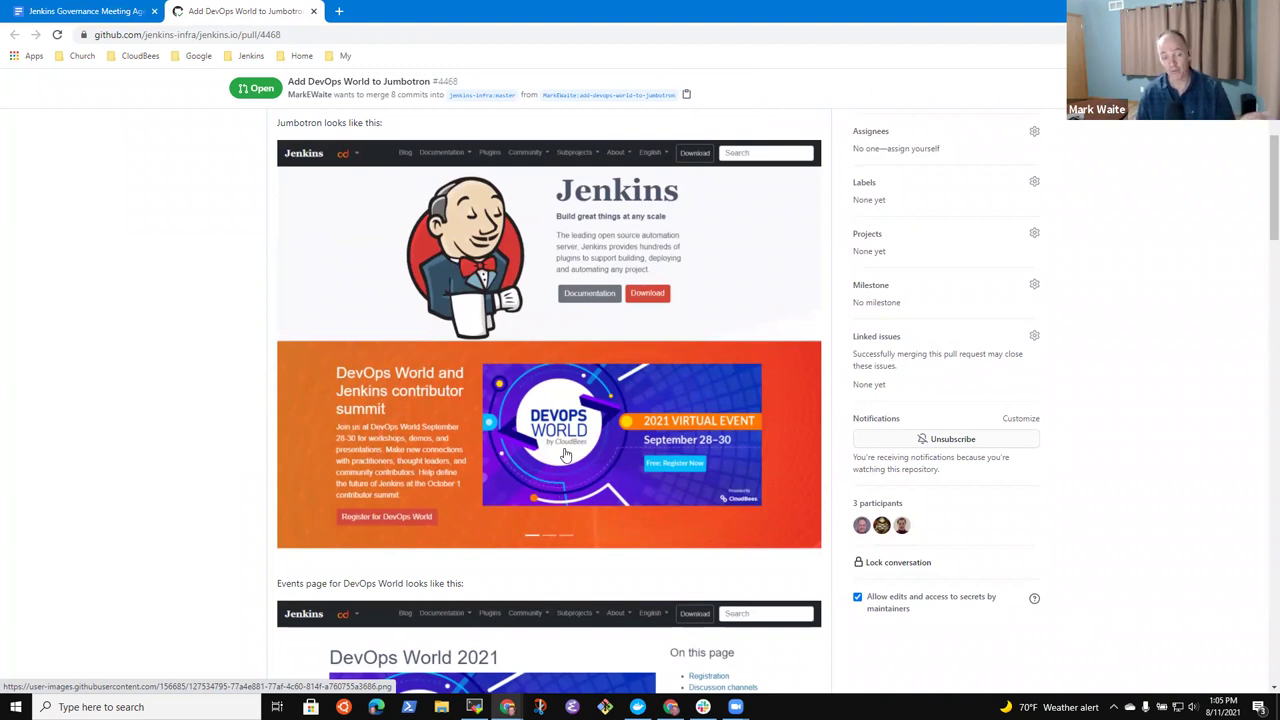
pyautogui.scroll(-10, 565, 455)
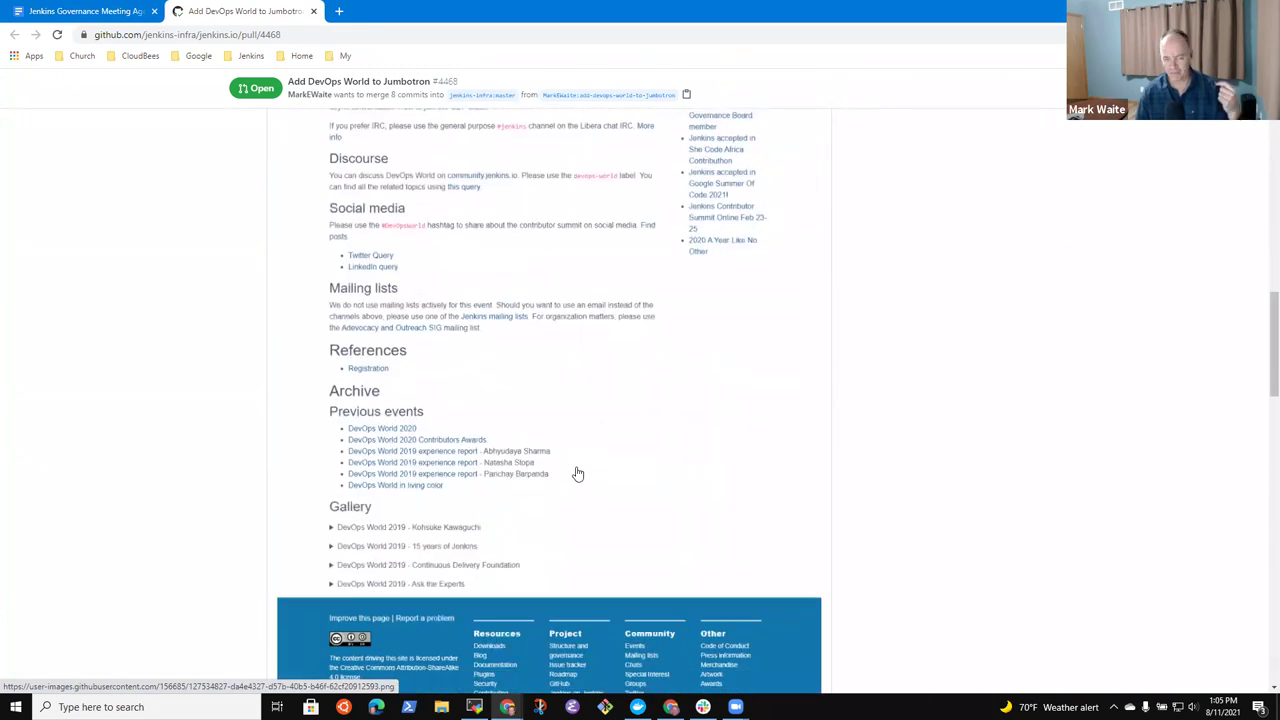
pyautogui.scroll(10, 580, 480)
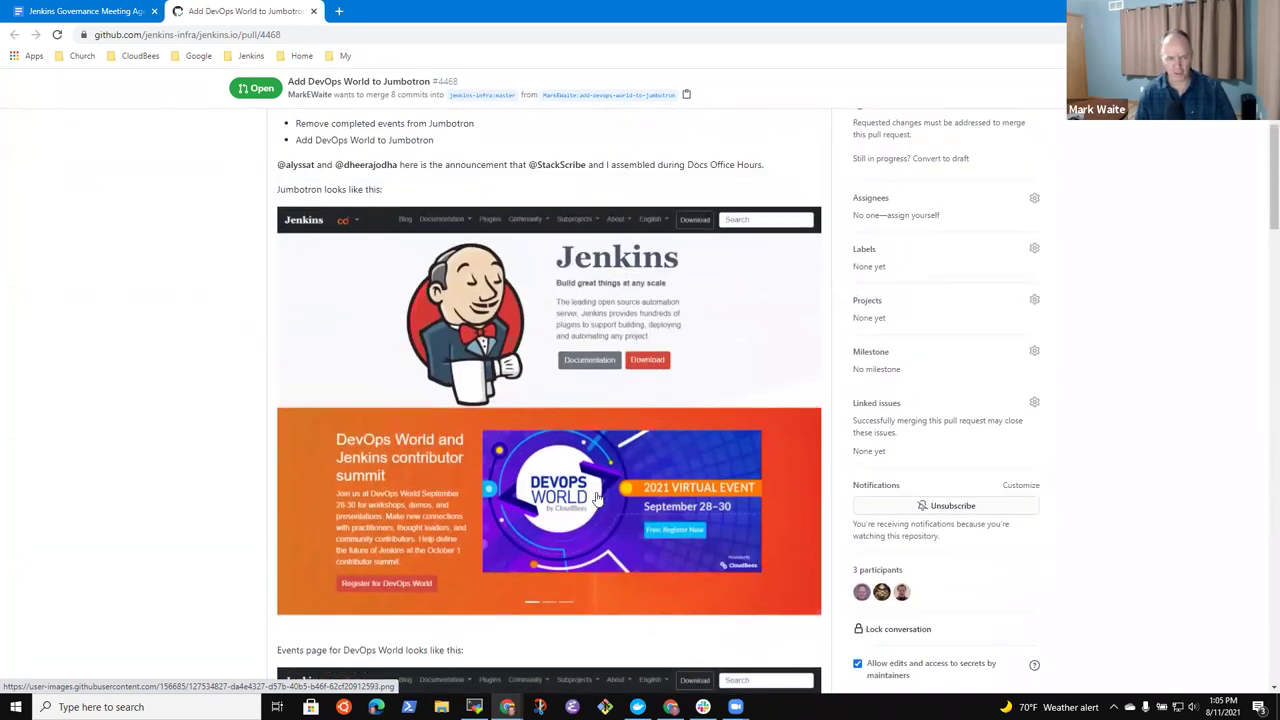
# Load jenkins.io from the Jenkins bookmarks in a new tab and cycle the carousel to 'Participate and Contribute!'
pyautogui.click(339, 11)
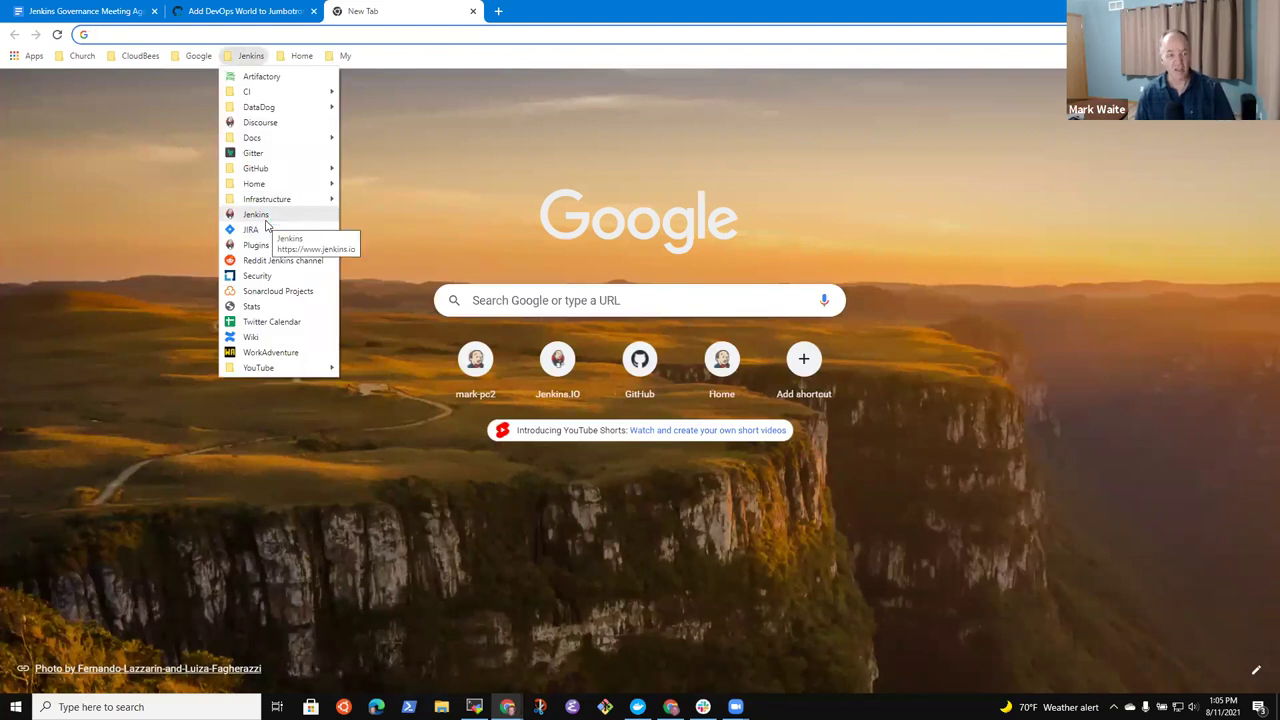
pyautogui.click(256, 215)
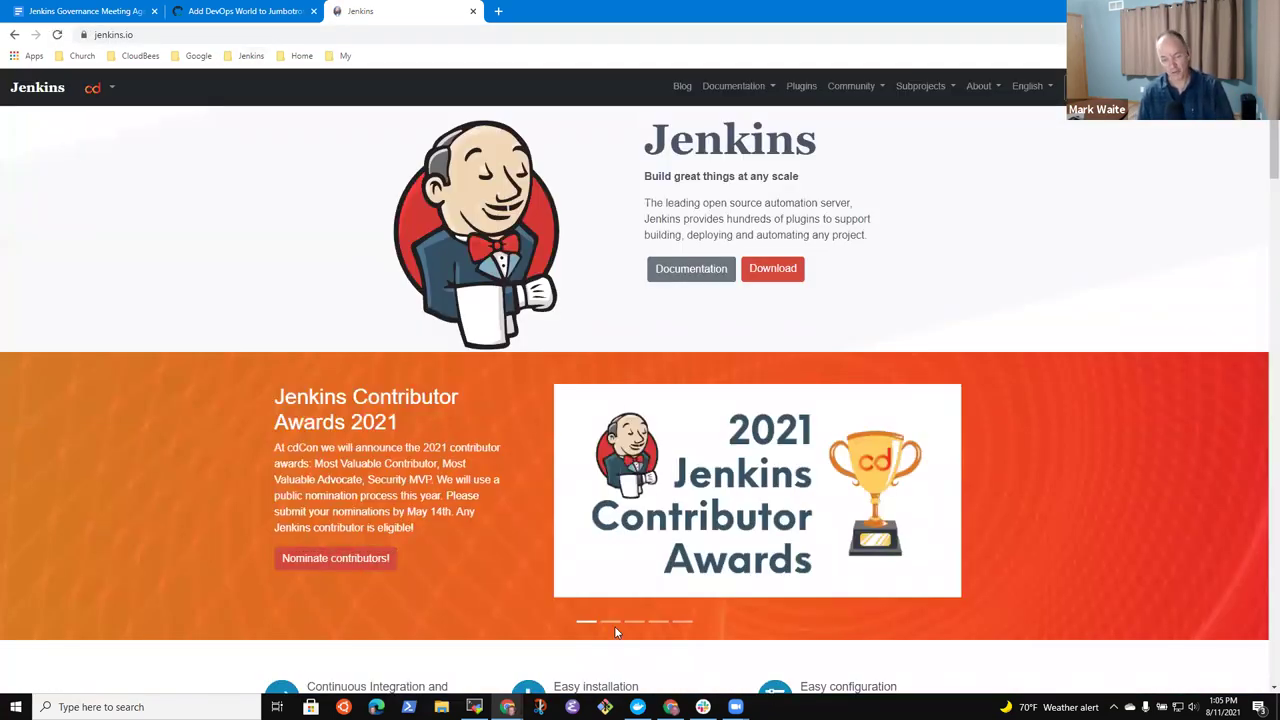
pyautogui.click(611, 622)
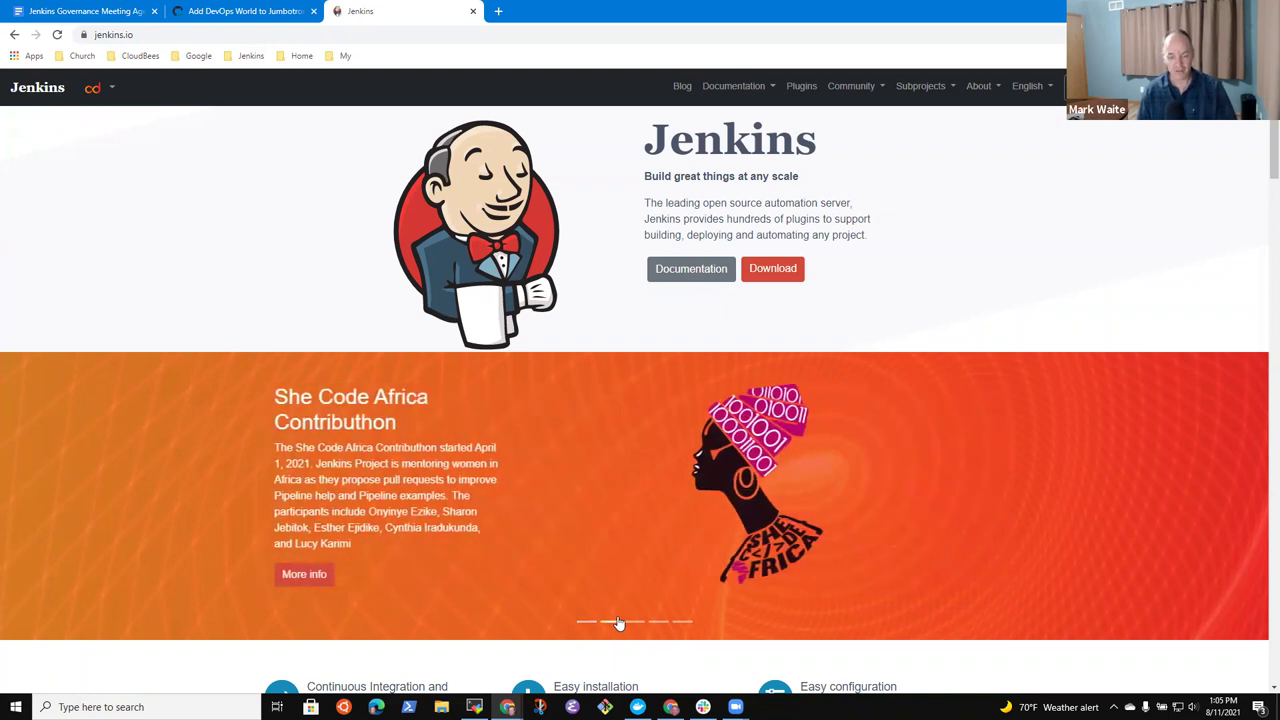
pyautogui.click(633, 622)
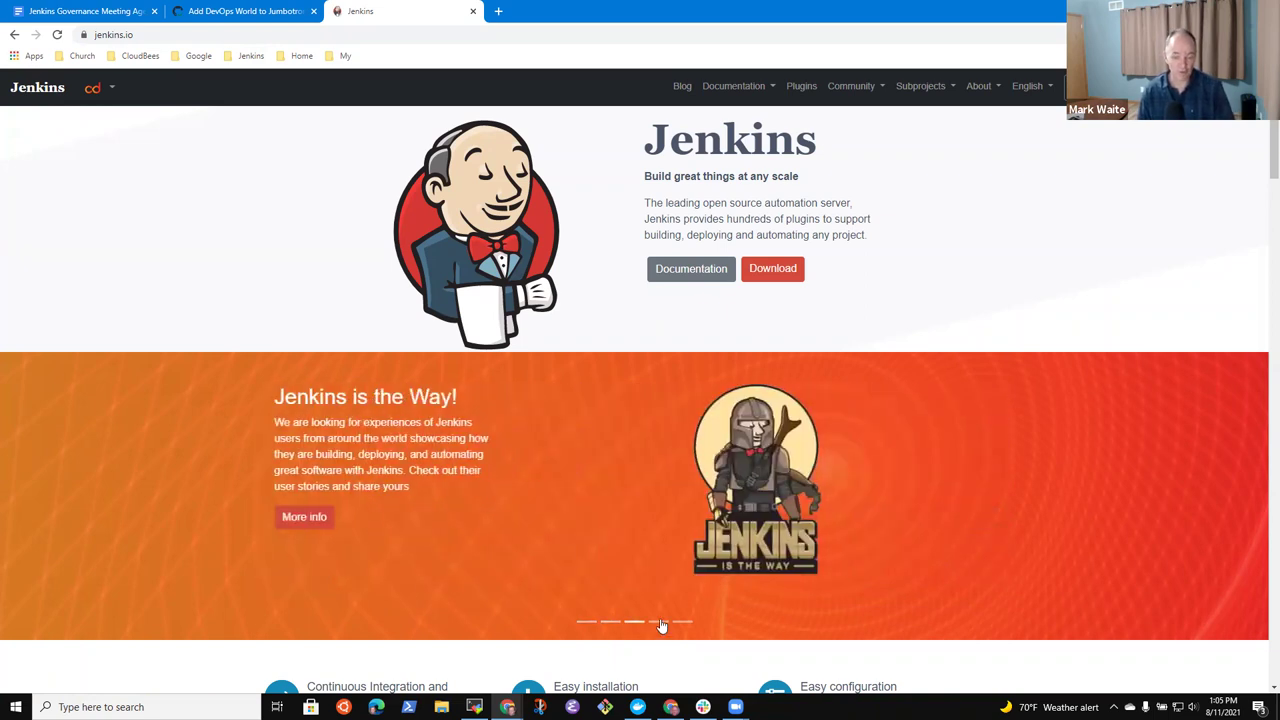
pyautogui.click(660, 623)
pyautogui.click(684, 622)
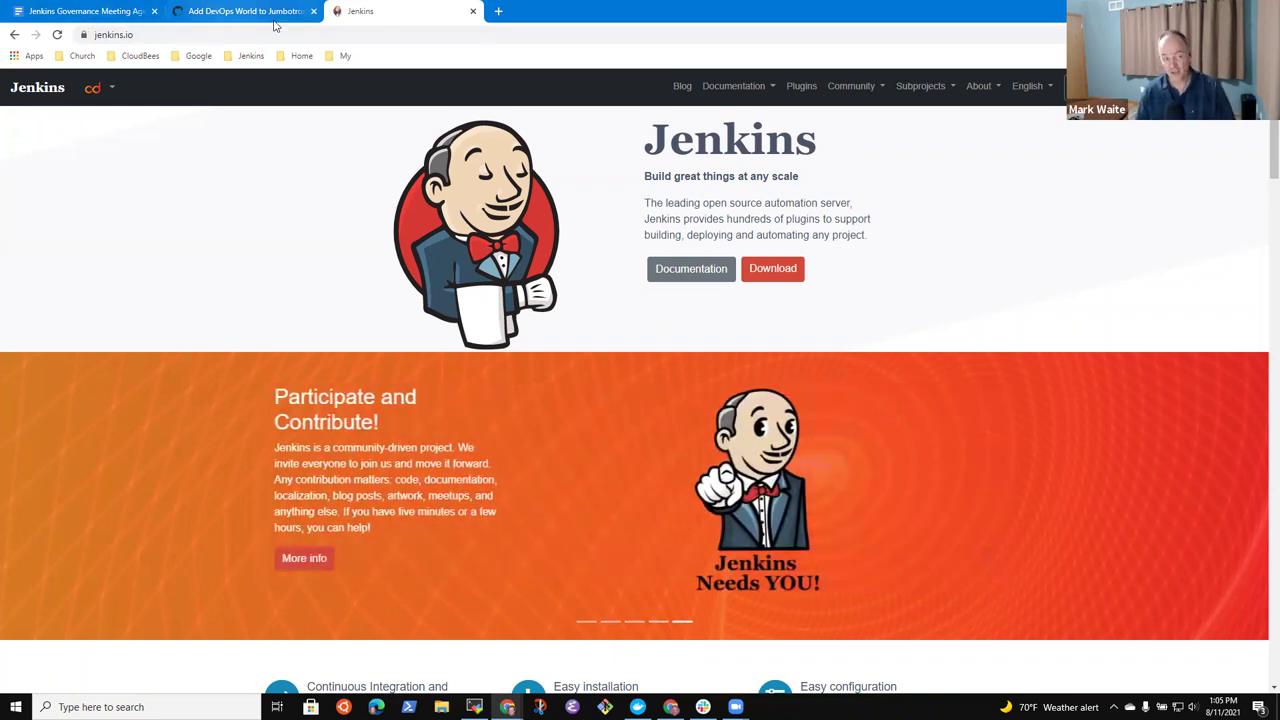
# Append '- no negative votes, two positive votes - approved' to the Request for approval line
pyautogui.click(120, 14)
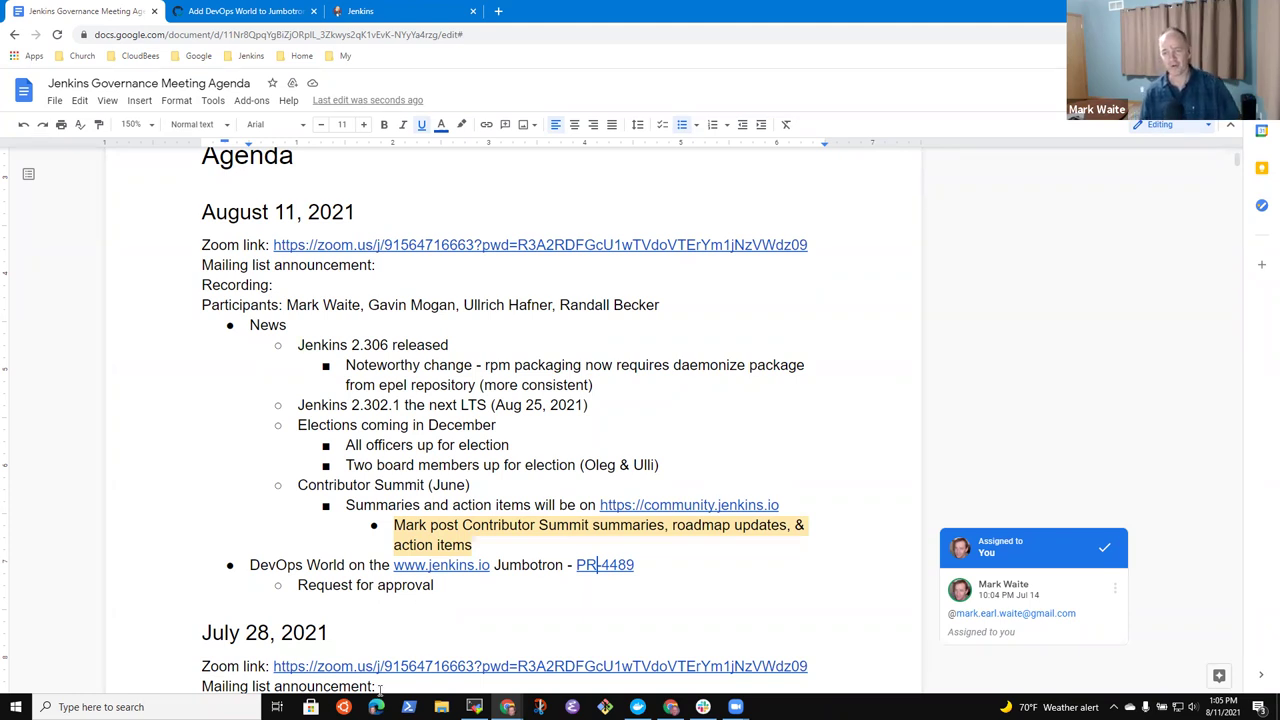
pyautogui.click(449, 587)
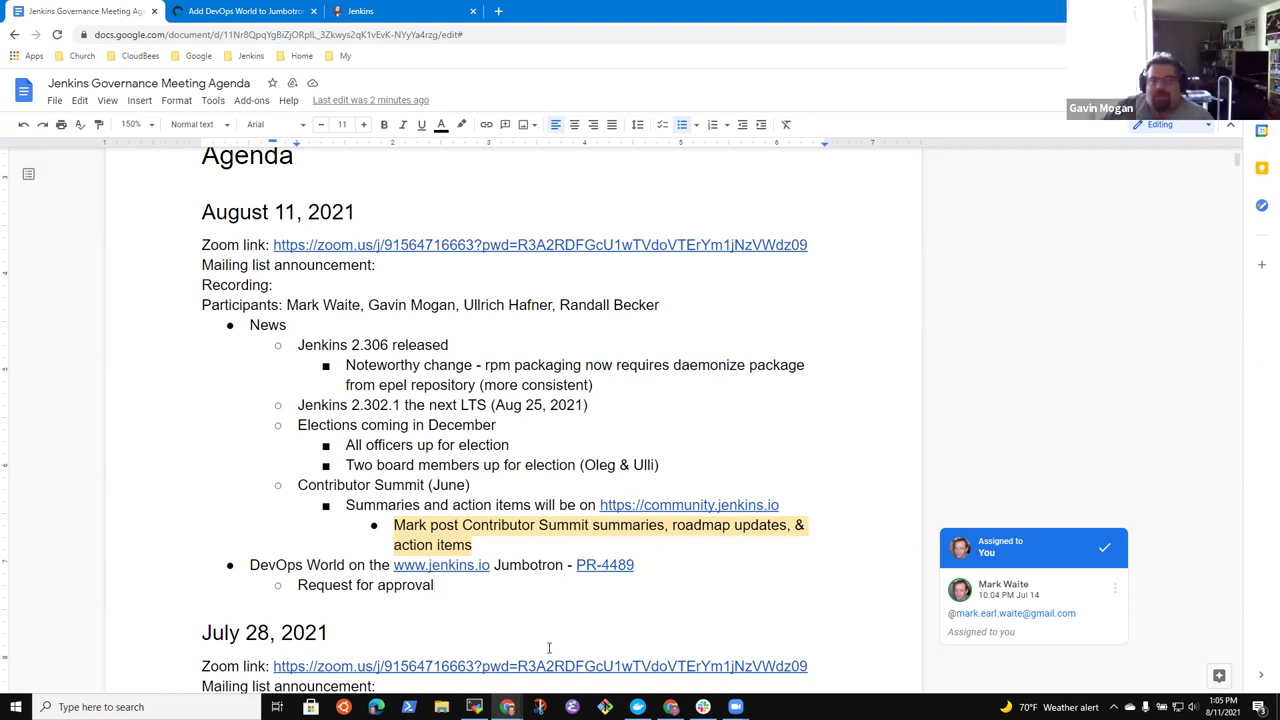
pyautogui.write(' - ')
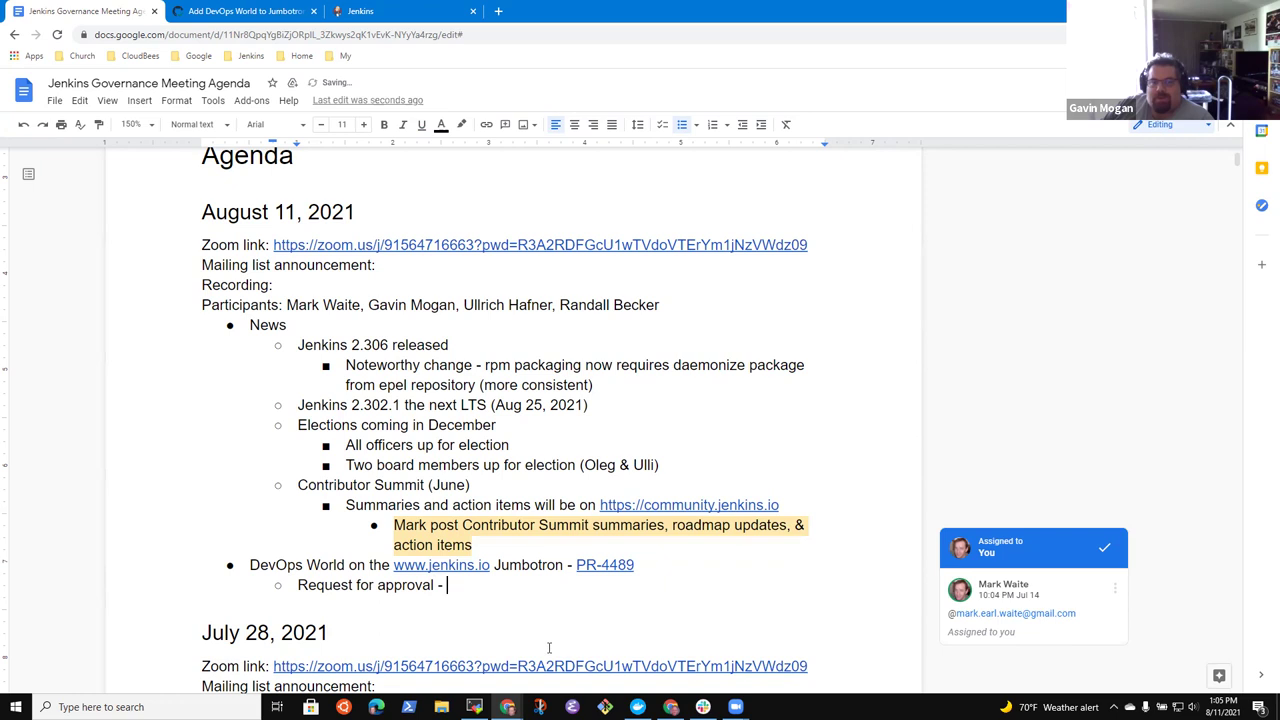
pyautogui.write('no negative ')
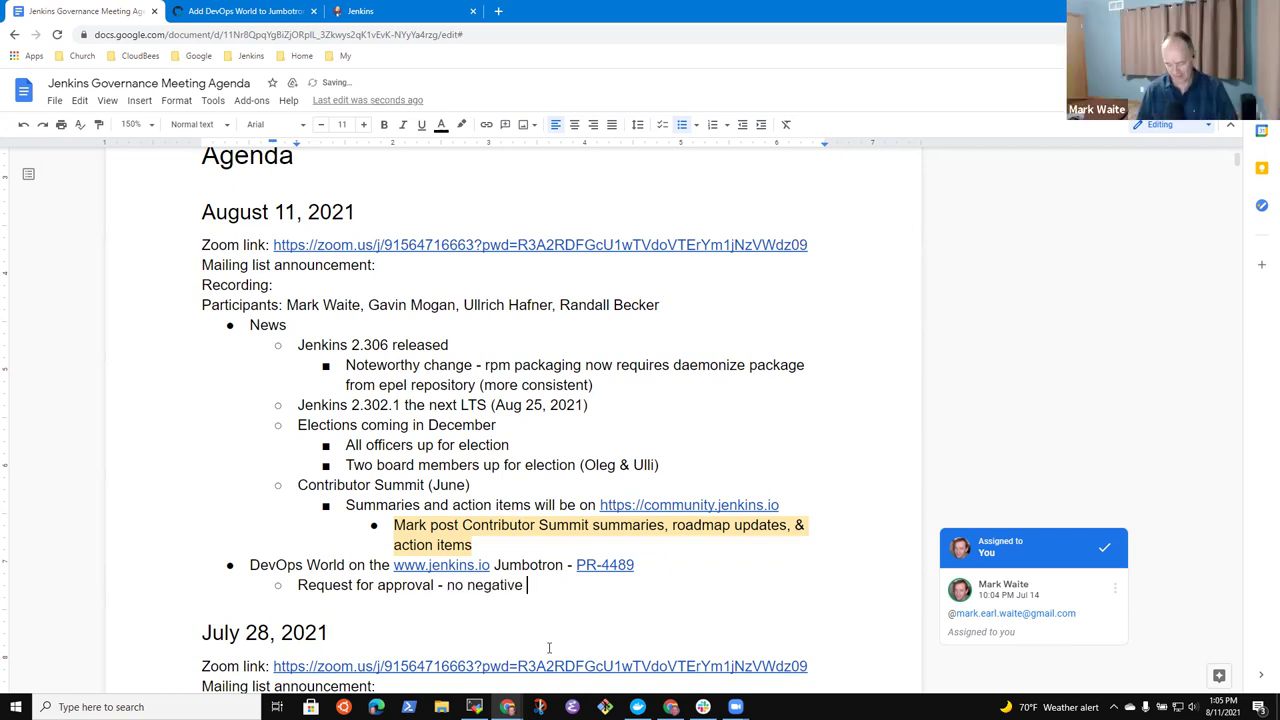
pyautogui.write('votes, two posi')
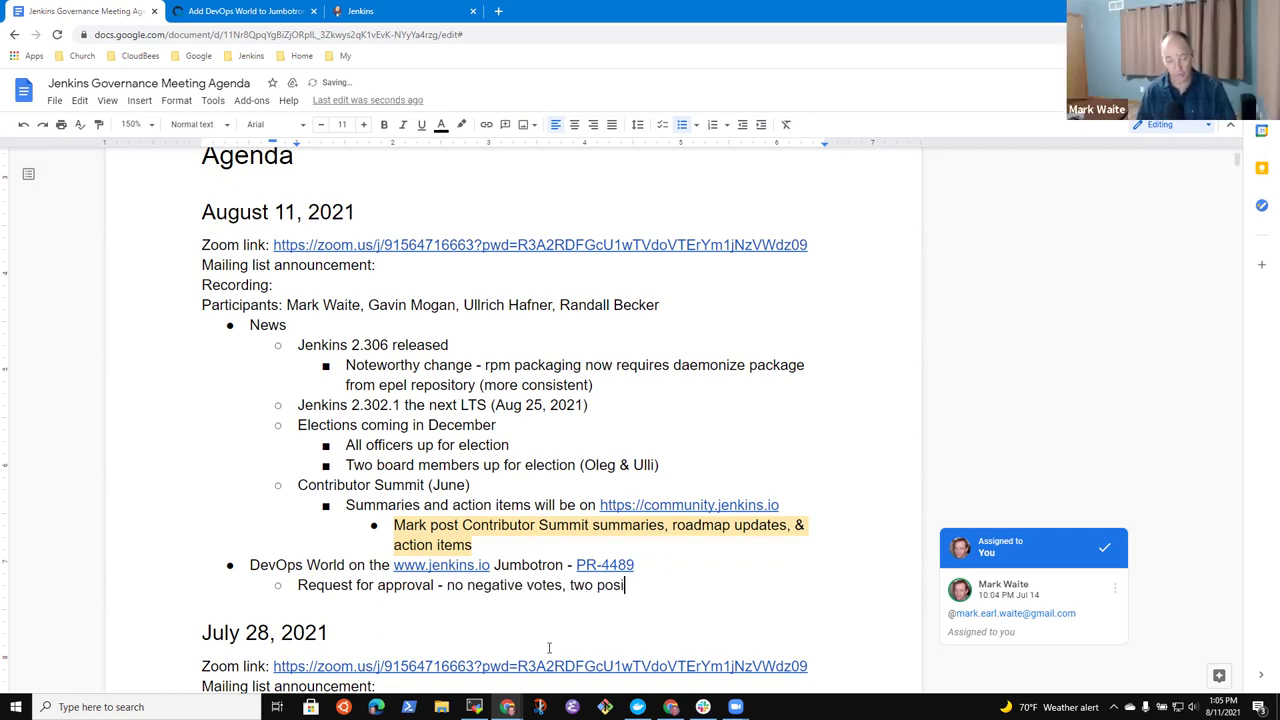
pyautogui.write('tive ')
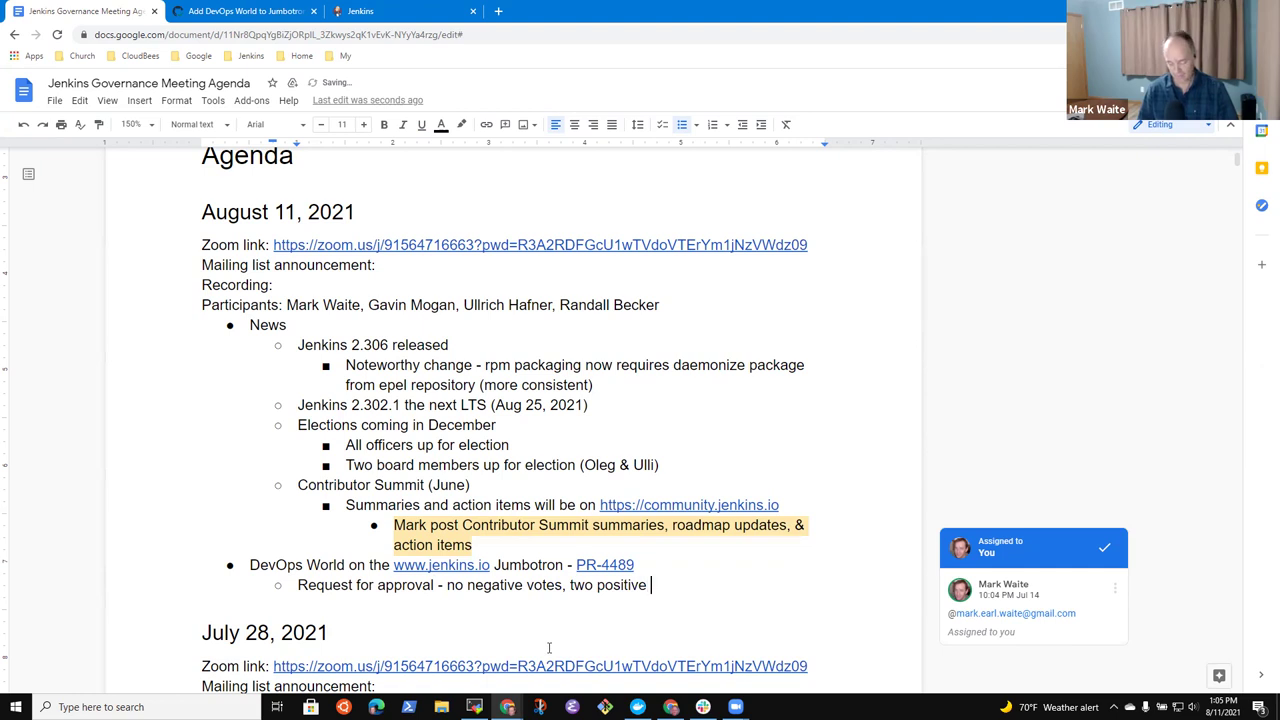
pyautogui.write('votes - approv')
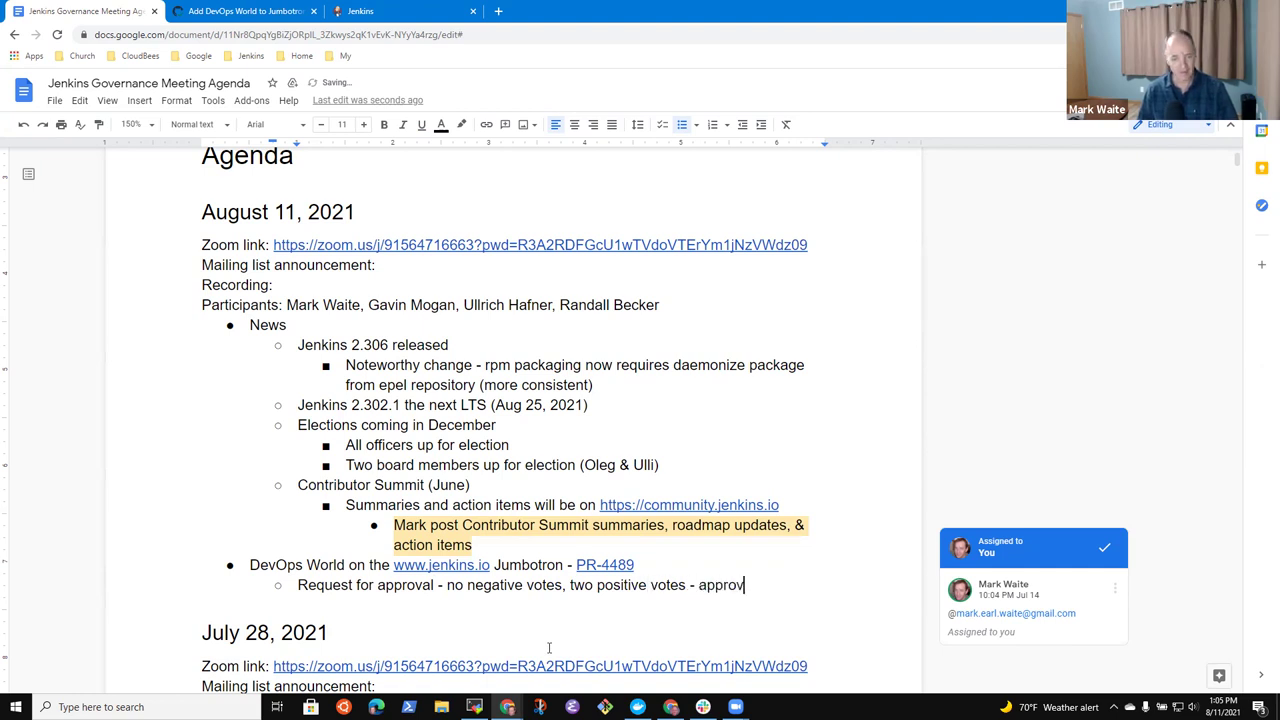
pyautogui.write('ed')
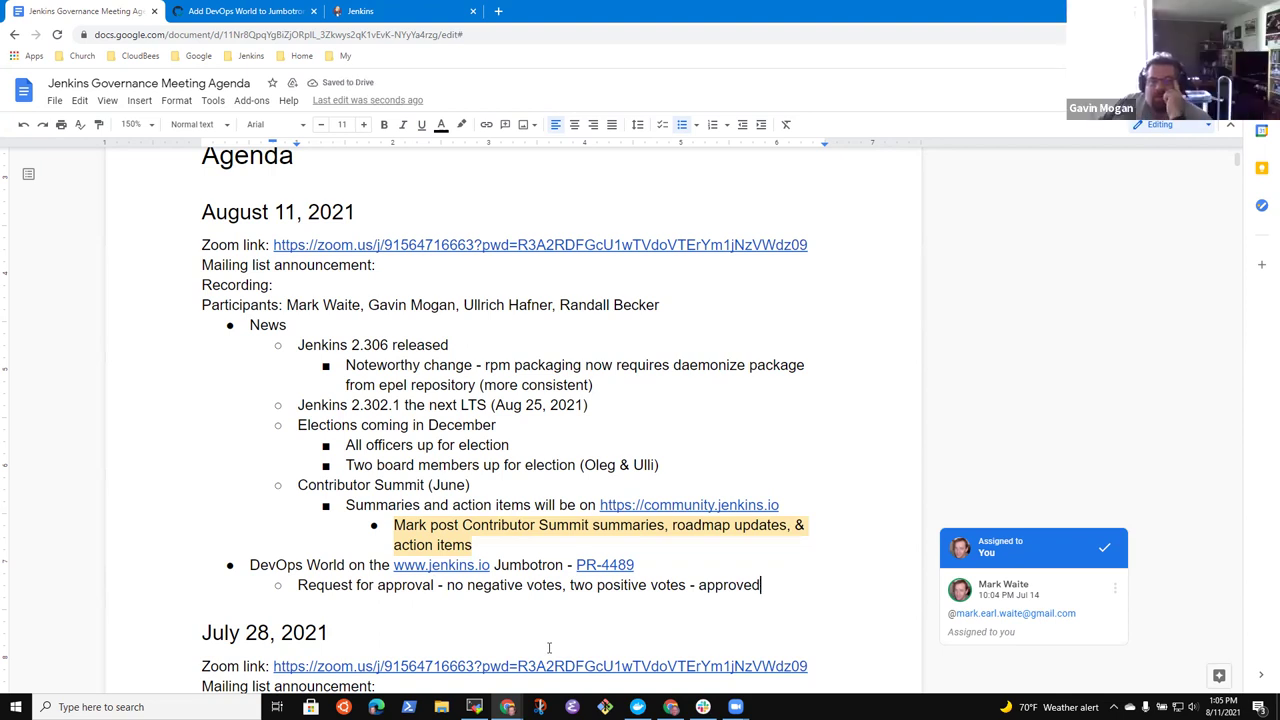
# Add a top-level bullet reading 'Discourse has been added'
pyautogui.press('Return')
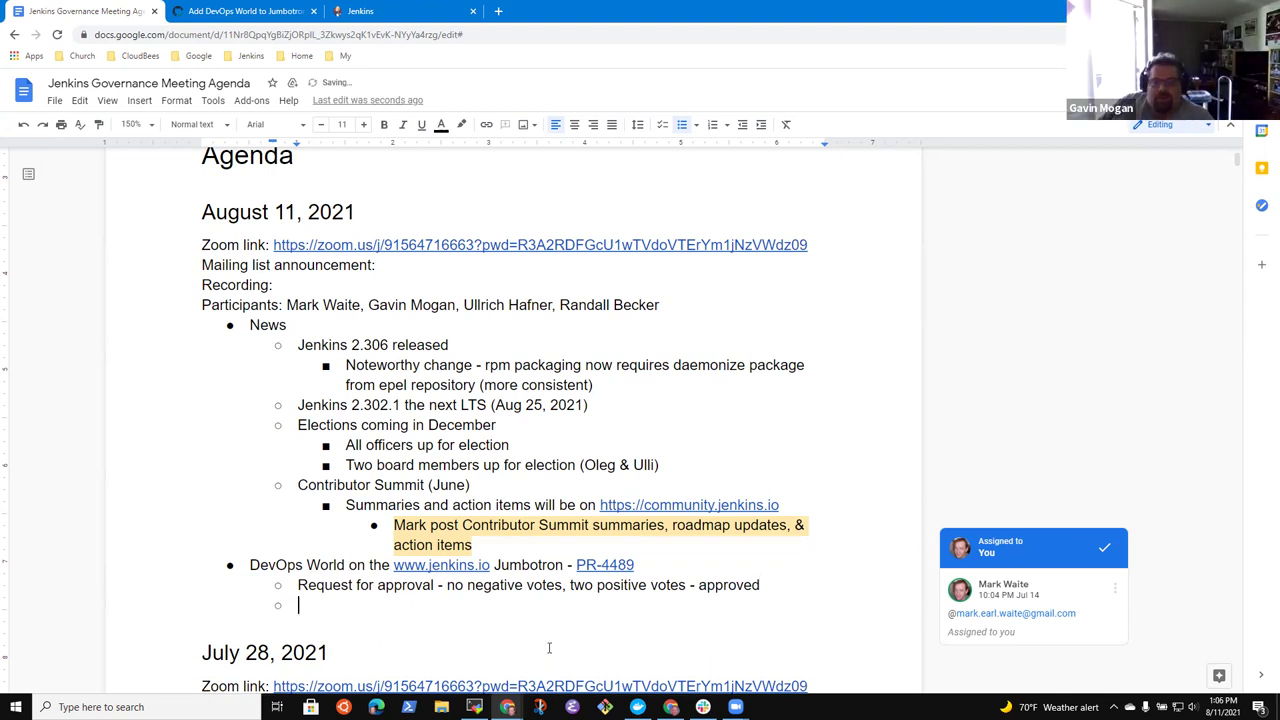
pyautogui.hotkey('shift', 'Tab')
pyautogui.write('Discou')
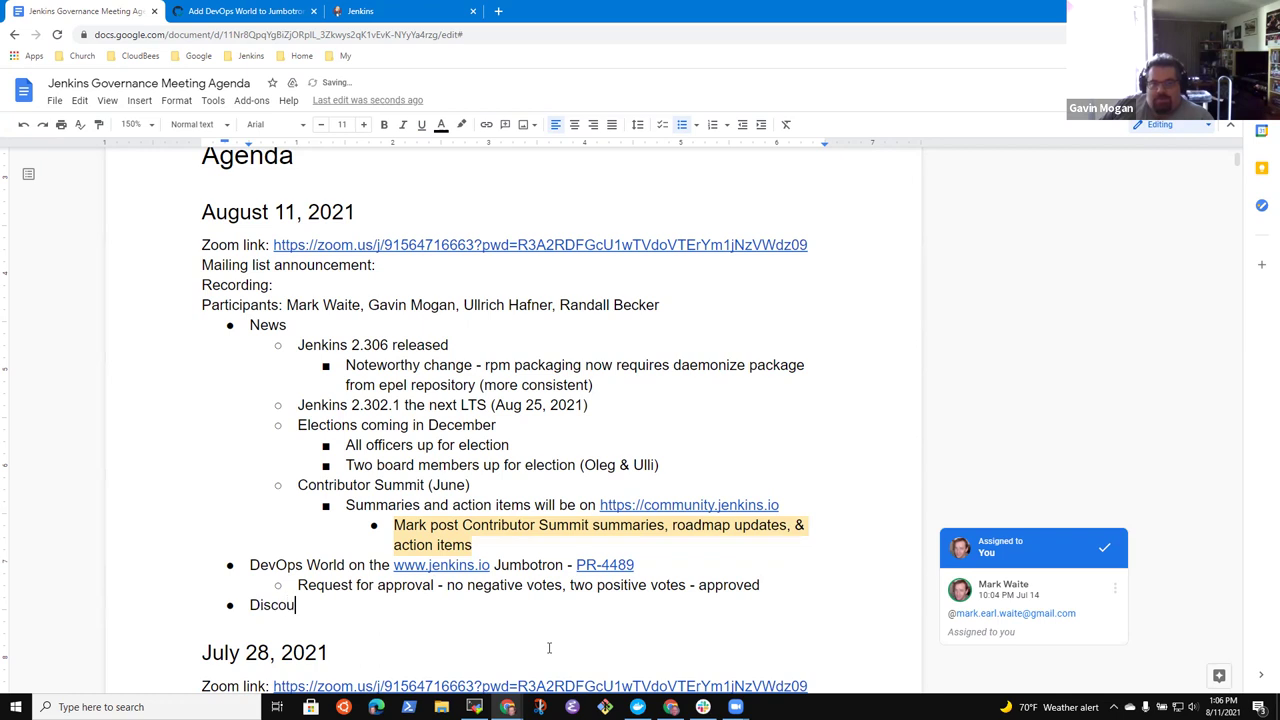
pyautogui.write('rce ')
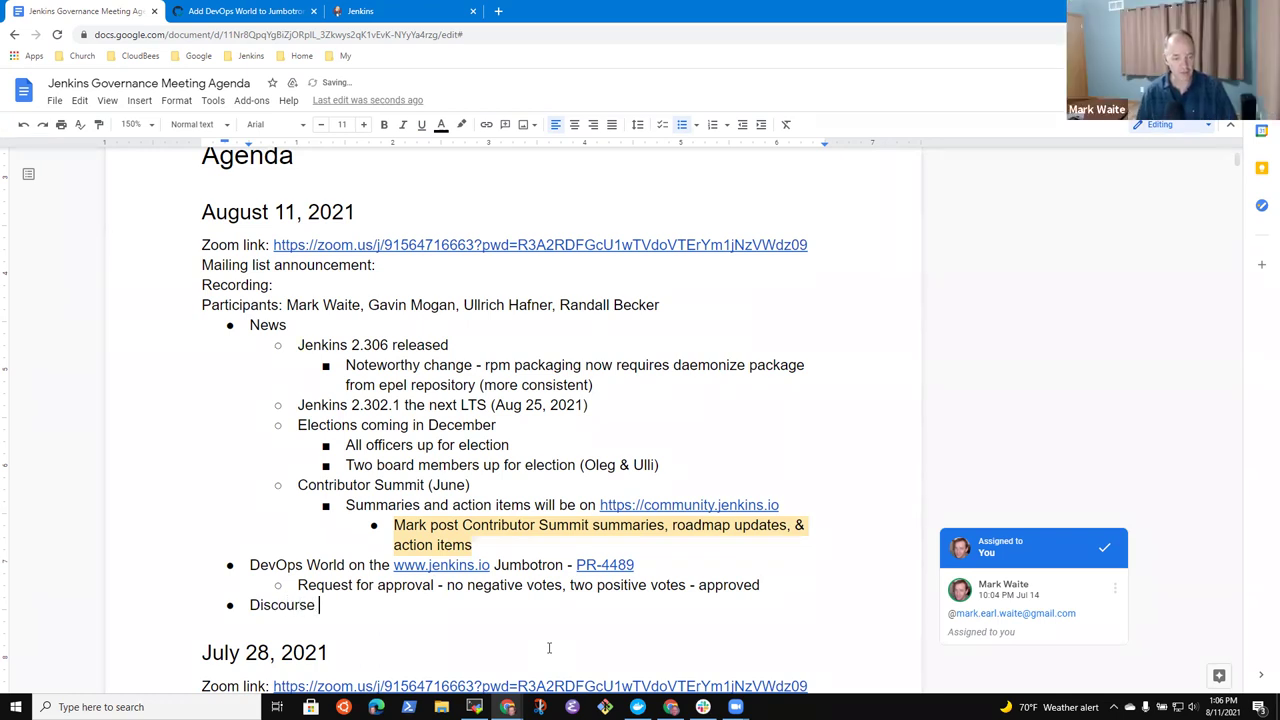
pyautogui.write(' has been added')
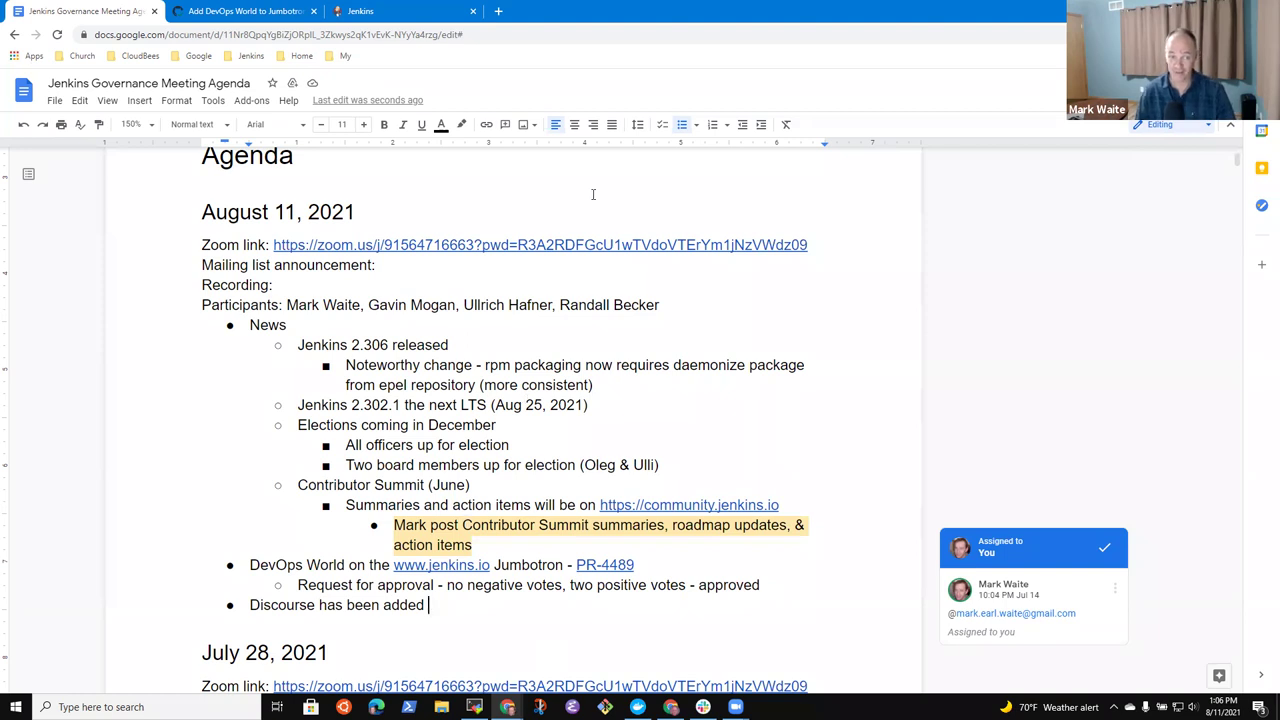
# Open the 'new time / day for infrastructure team meeting' poll on community.jenkins.io, then return to the agenda
pyautogui.click(498, 12)
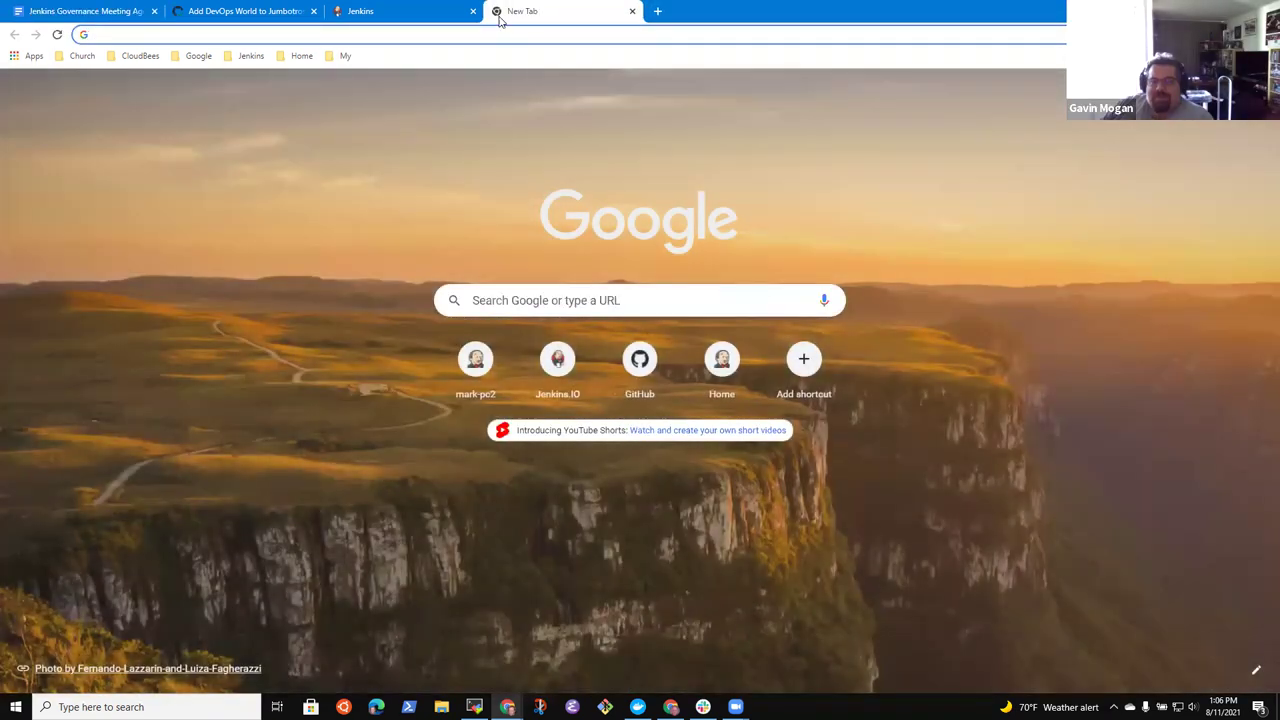
pyautogui.write('communi')
pyautogui.press('Return')
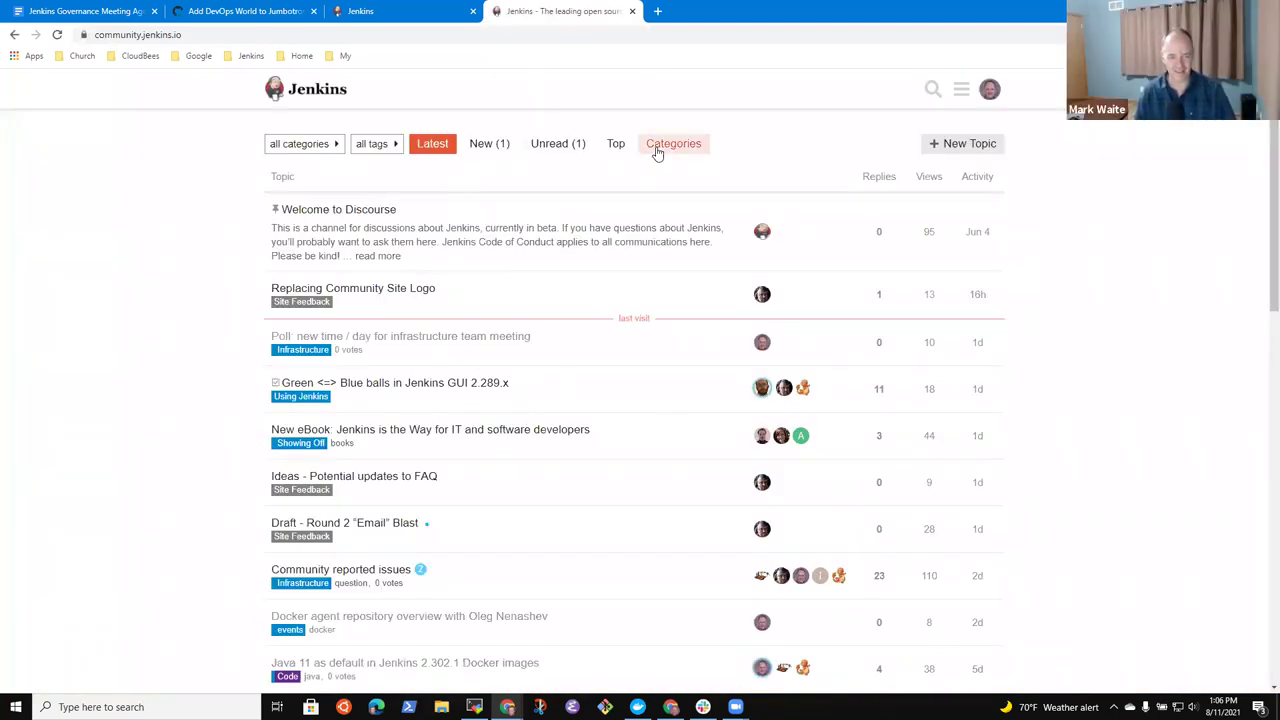
pyautogui.click(436, 148)
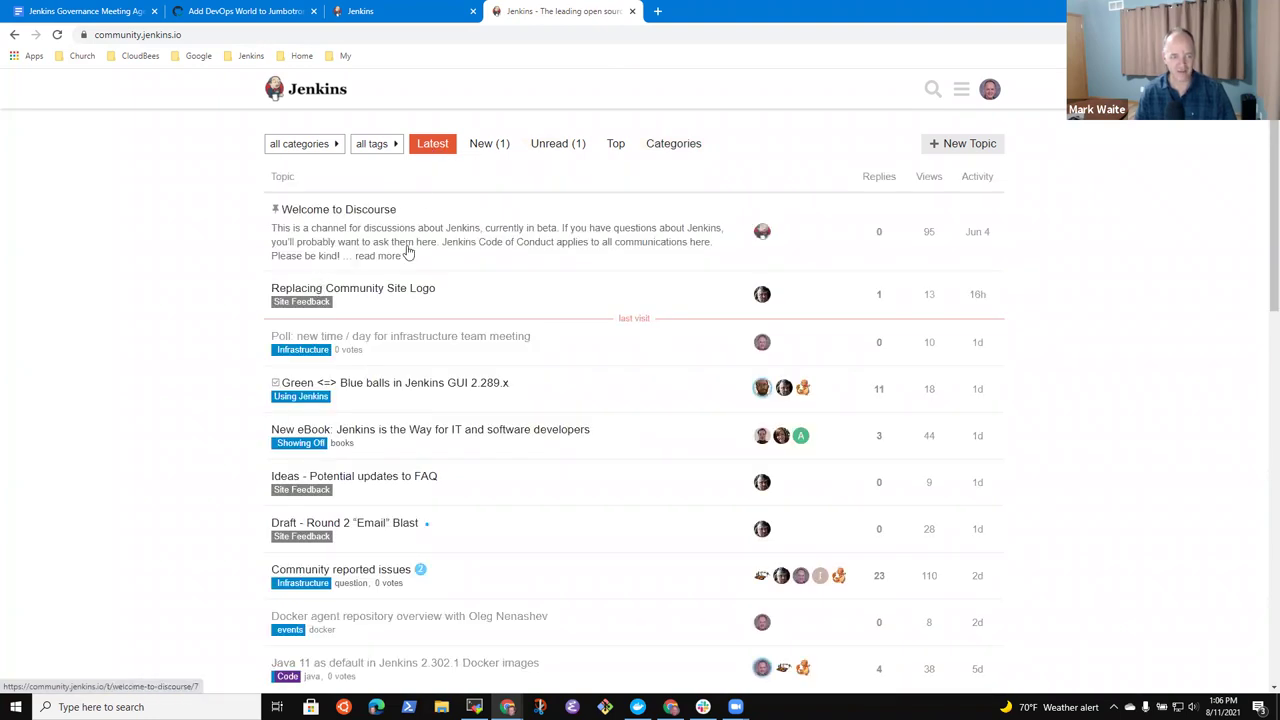
pyautogui.click(386, 340)
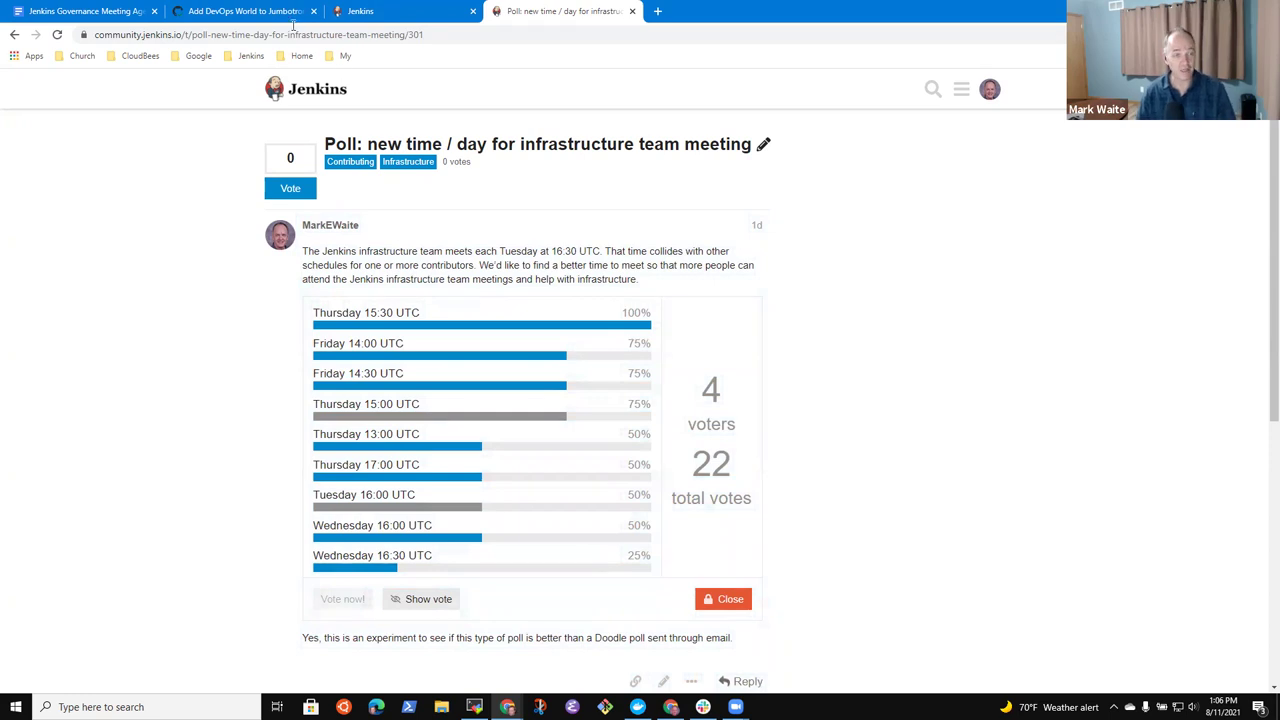
pyautogui.click(48, 14)
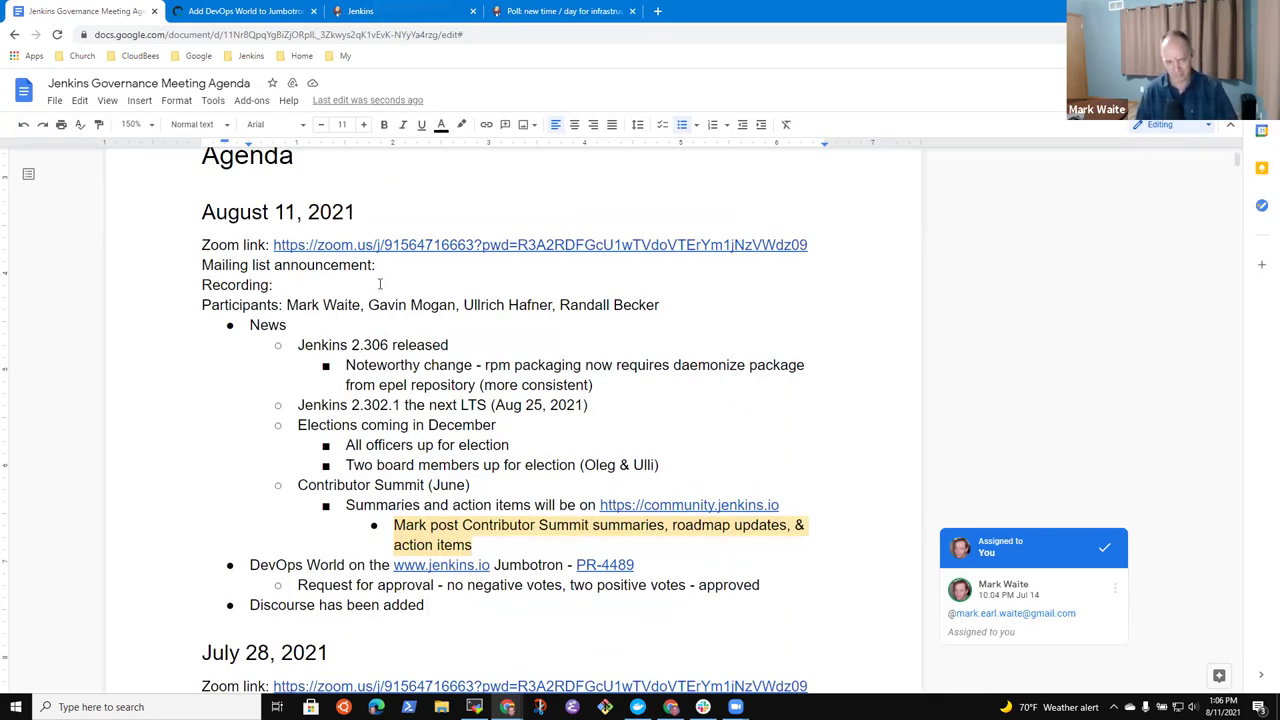
# Complete the Discourse bullet to read 'Discourse has been added as a sponsor'
pyautogui.write('as a dono')
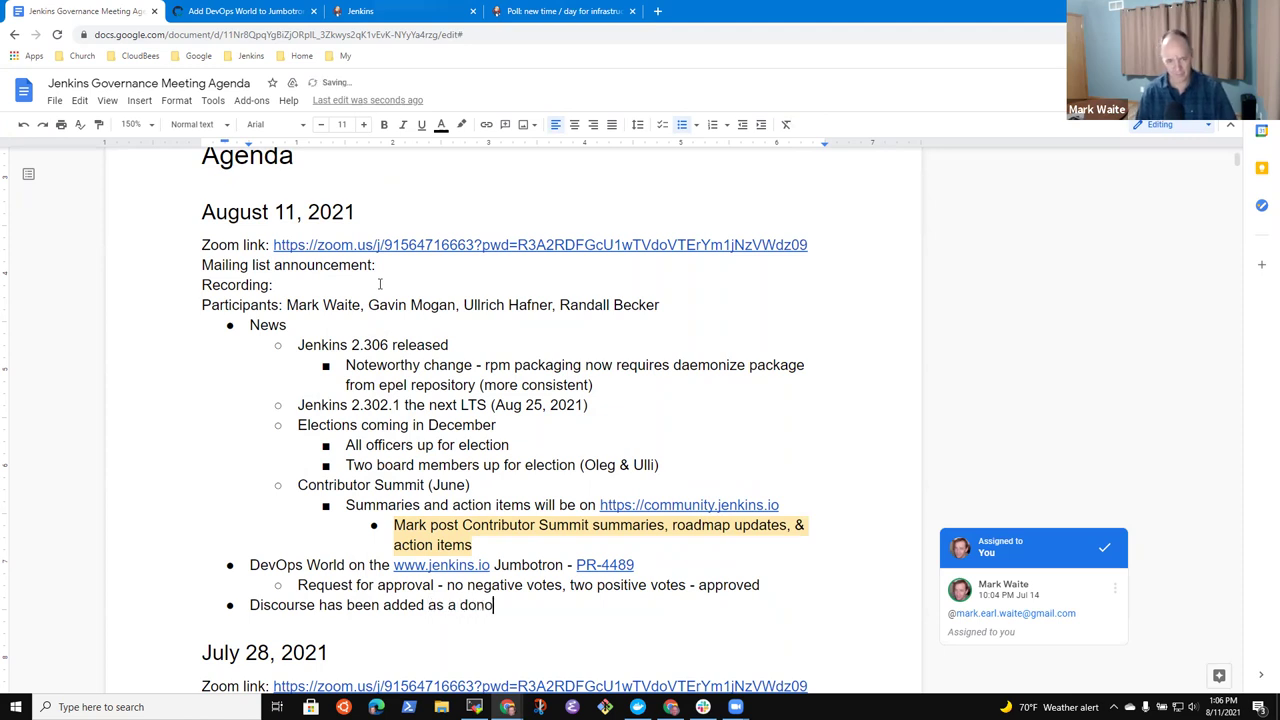
pyautogui.press('BackSpace')
pyautogui.press('BackSpace')
pyautogui.press('BackSpace')
pyautogui.write('sponsor')
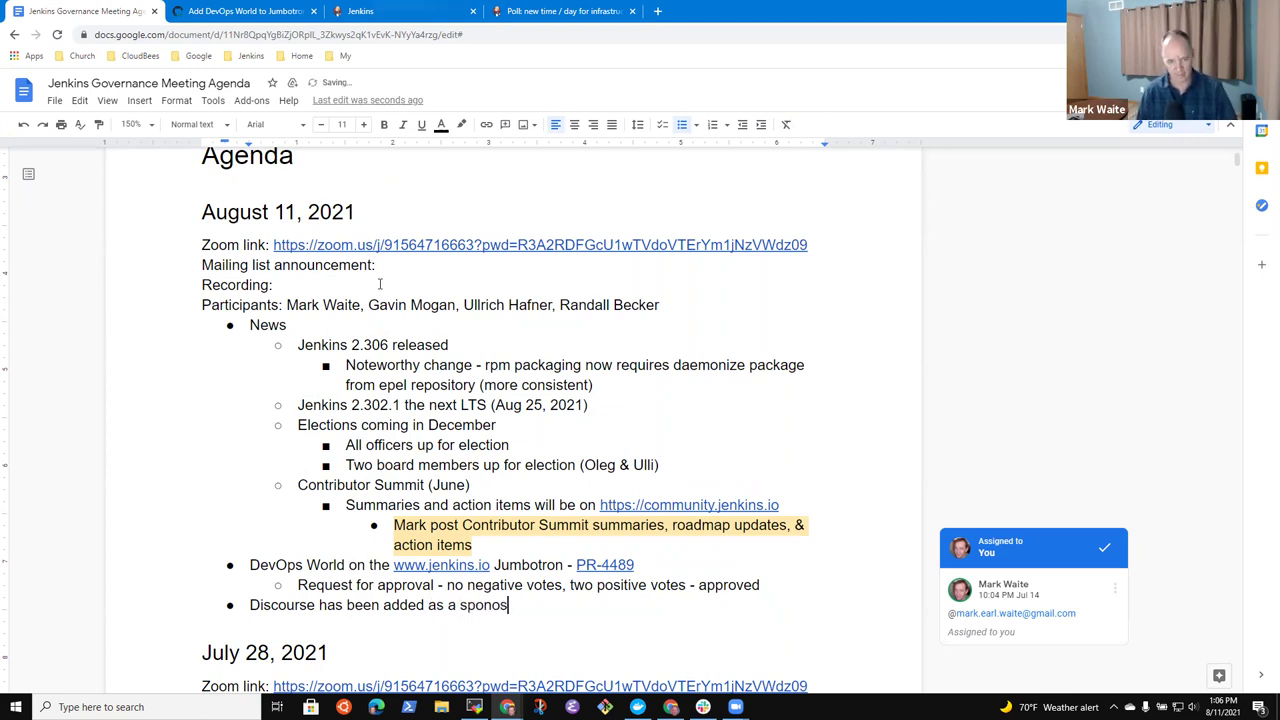
# Add the sub-bullet 'Need to add other new sponsors' under the Discourse item
pyautogui.press('Return')
pyautogui.press('Tab')
pyautogui.write('Need to add other ')
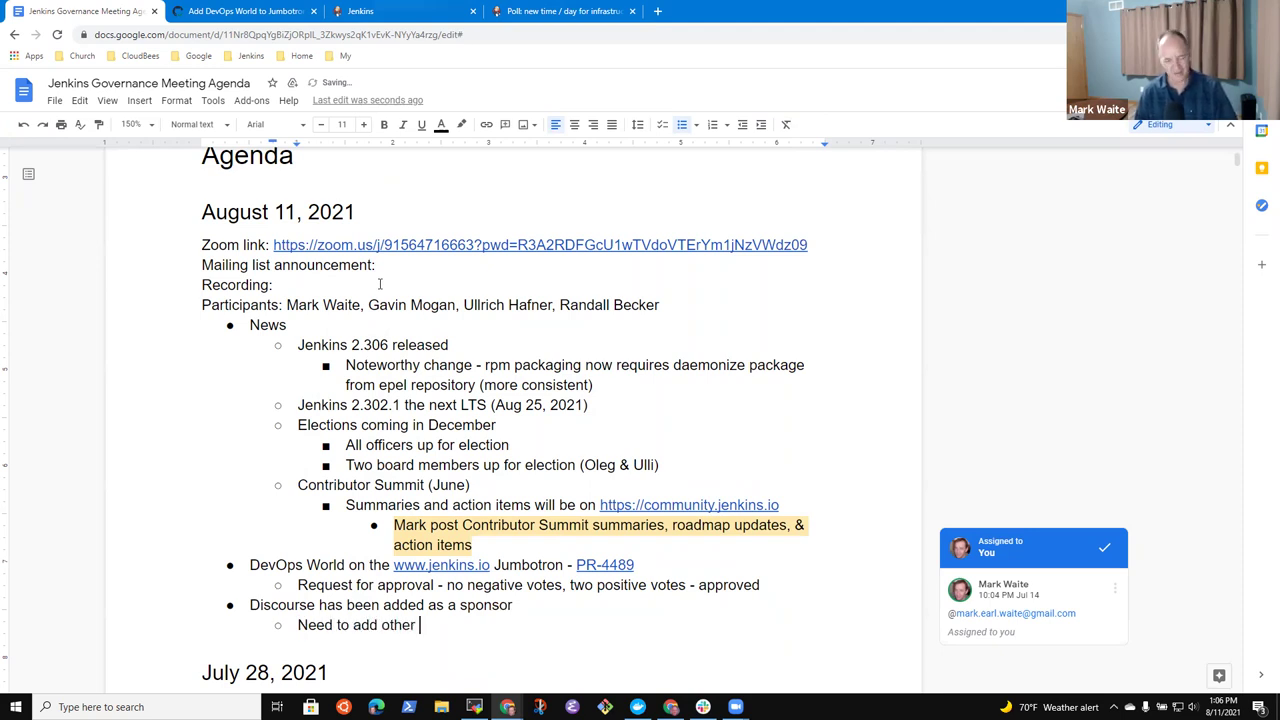
pyautogui.write('new sponzxo')
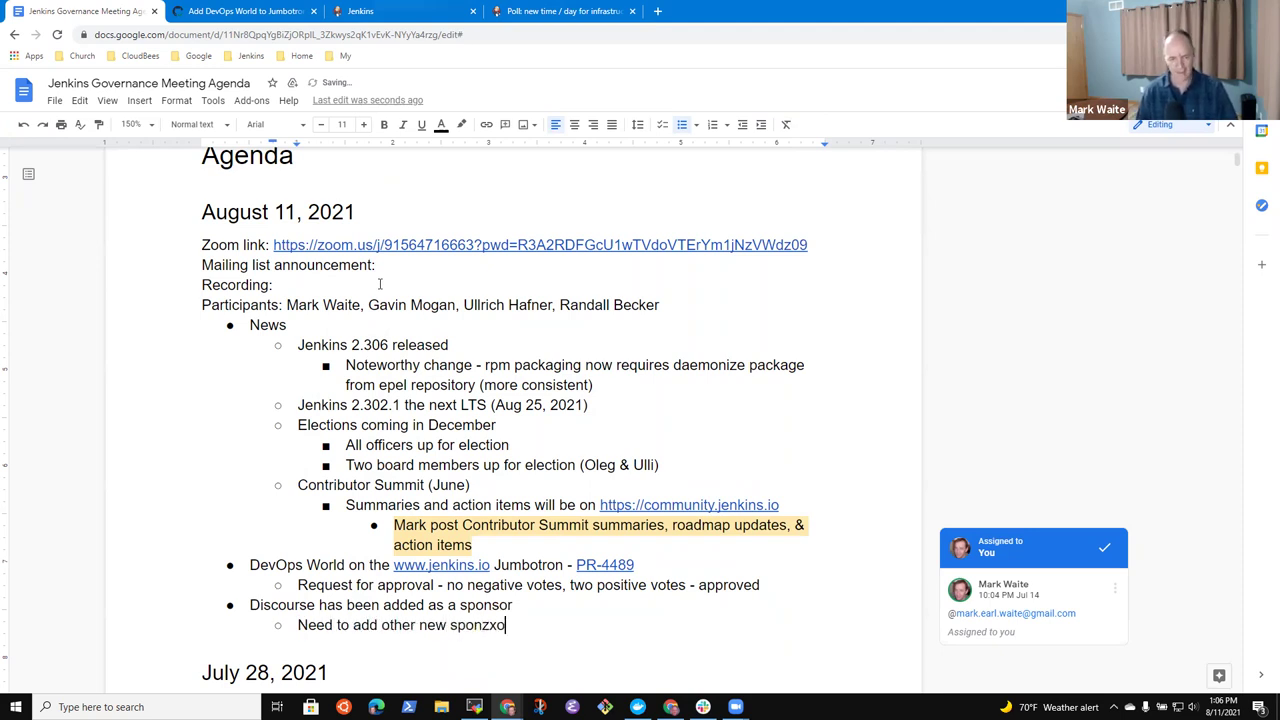
pyautogui.press('BackSpace')
pyautogui.press('BackSpace')
pyautogui.press('BackSpace')
pyautogui.write('sors (A')
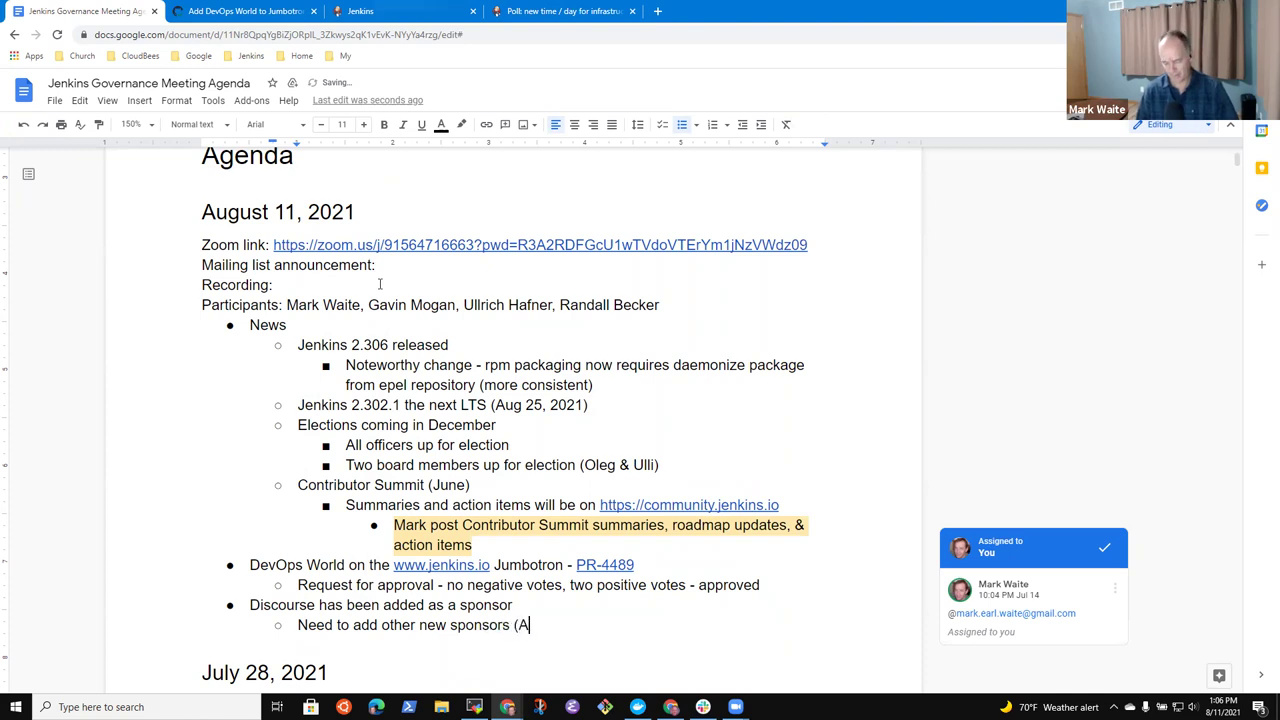
pyautogui.write('WS, Oracle,')
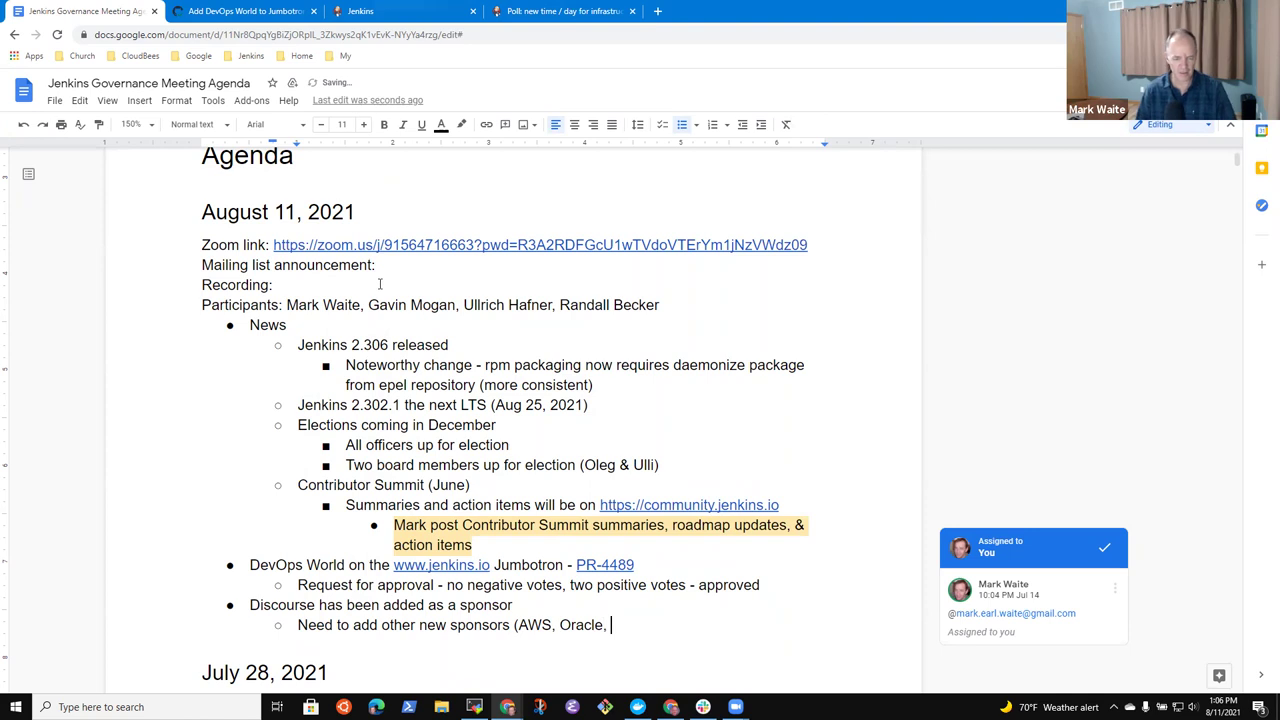
pyautogui.press('BackSpace')
pyautogui.press('BackSpace')
pyautogui.press('BackSpace')
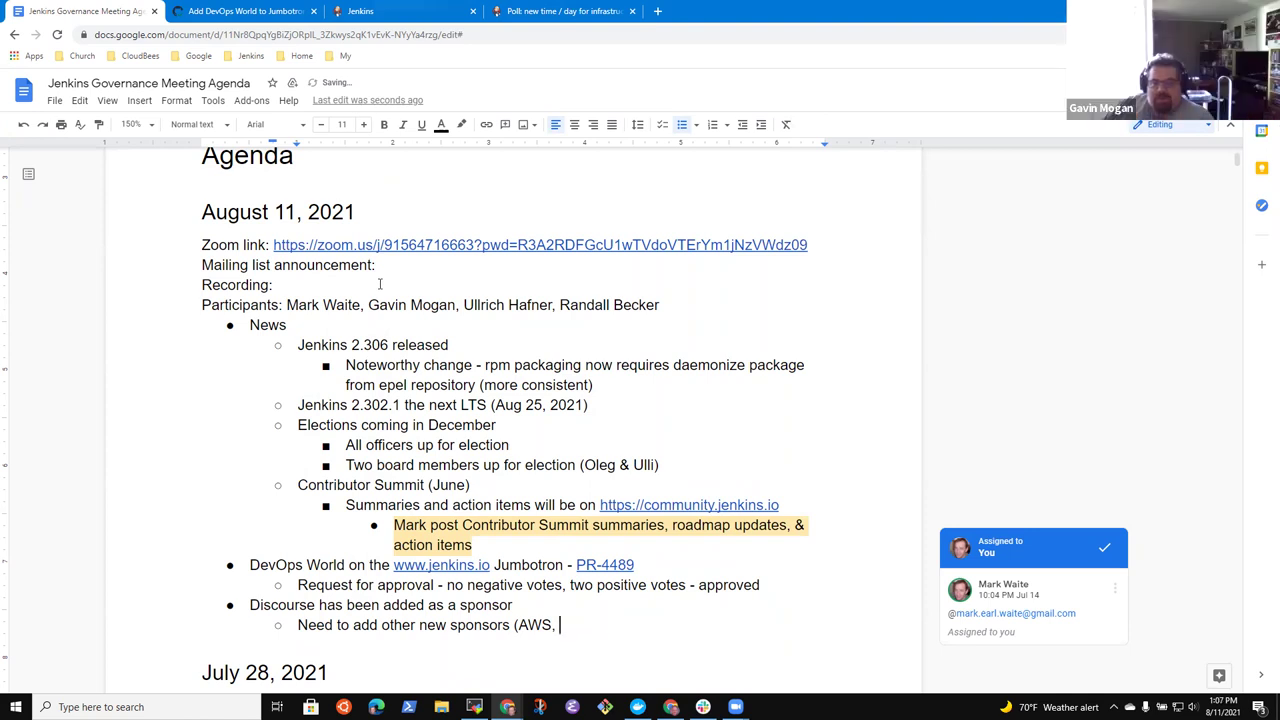
pyautogui.press('BackSpace')
# Scroll the jenkins.io homepage to the sponsor section and check that Discourse appears in the licensing-program list
pyautogui.click(395, 11)
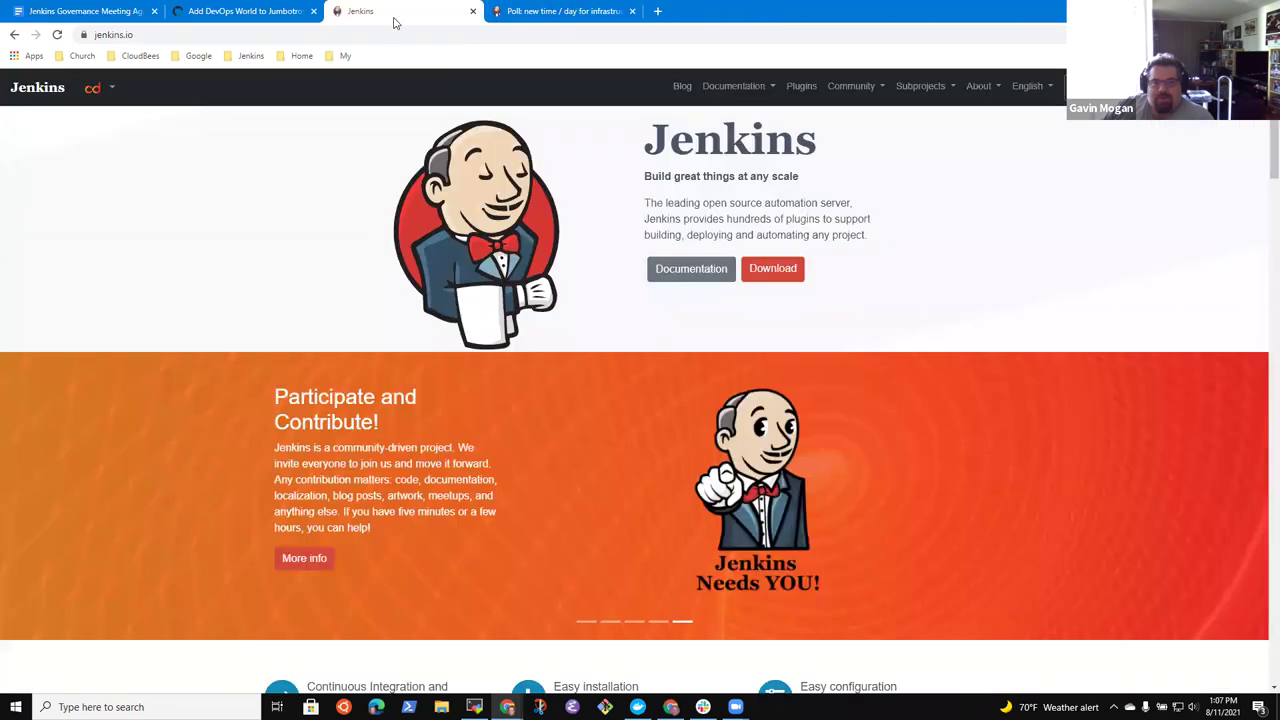
pyautogui.scroll(-20, 573, 309)
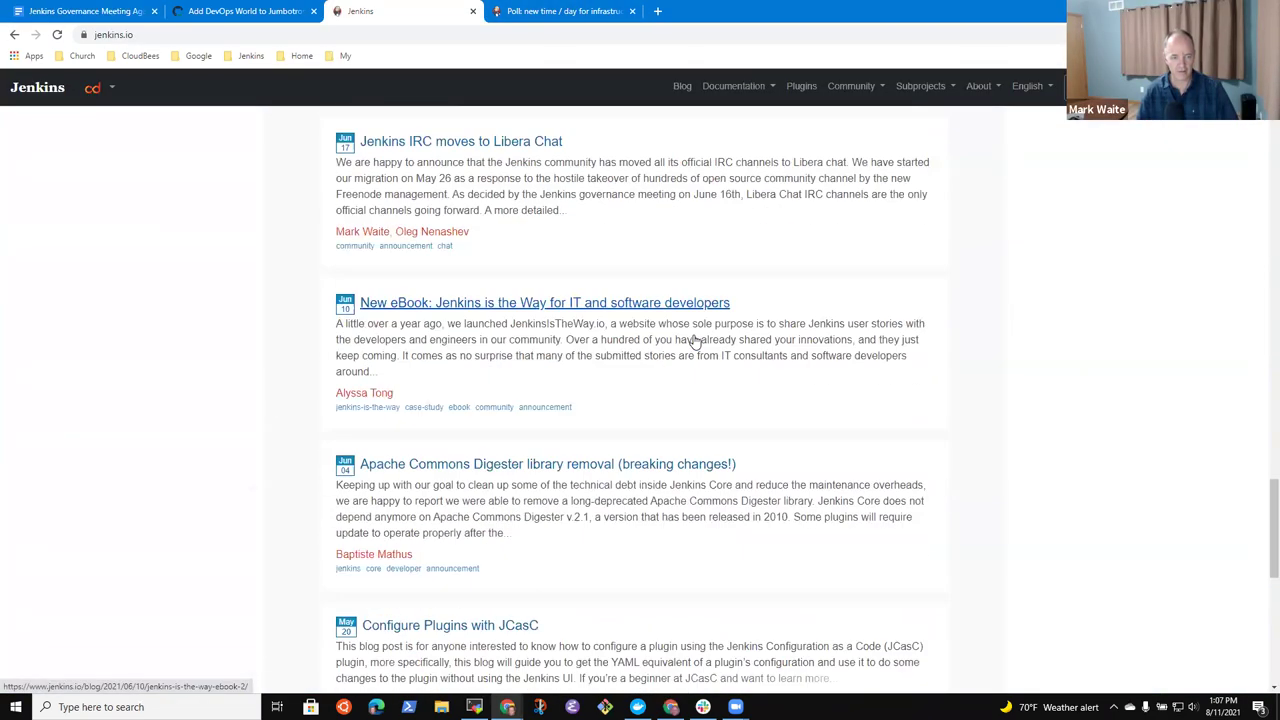
pyautogui.scroll(-1, 693, 340)
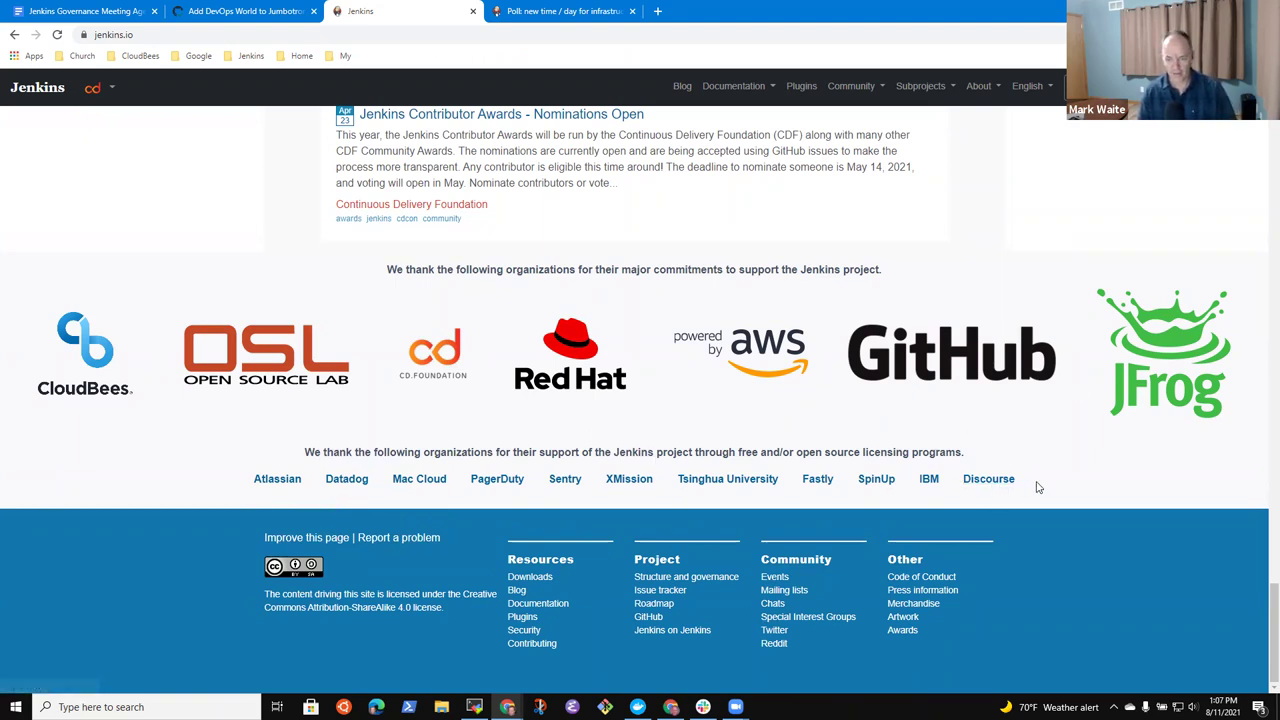
pyautogui.moveTo(1037, 484)
pyautogui.mouseDown()
pyautogui.moveTo(252, 480)
pyautogui.moveTo(240, 460)
pyautogui.mouseUp()
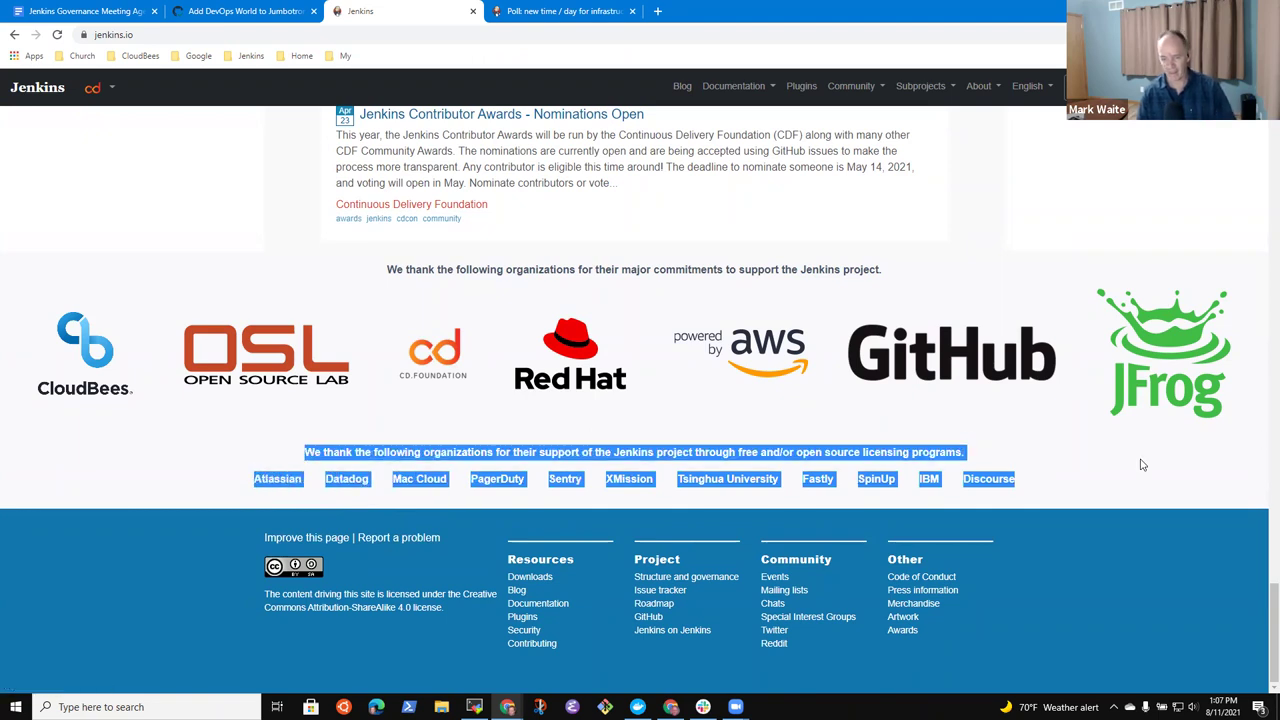
pyautogui.click(1100, 470)
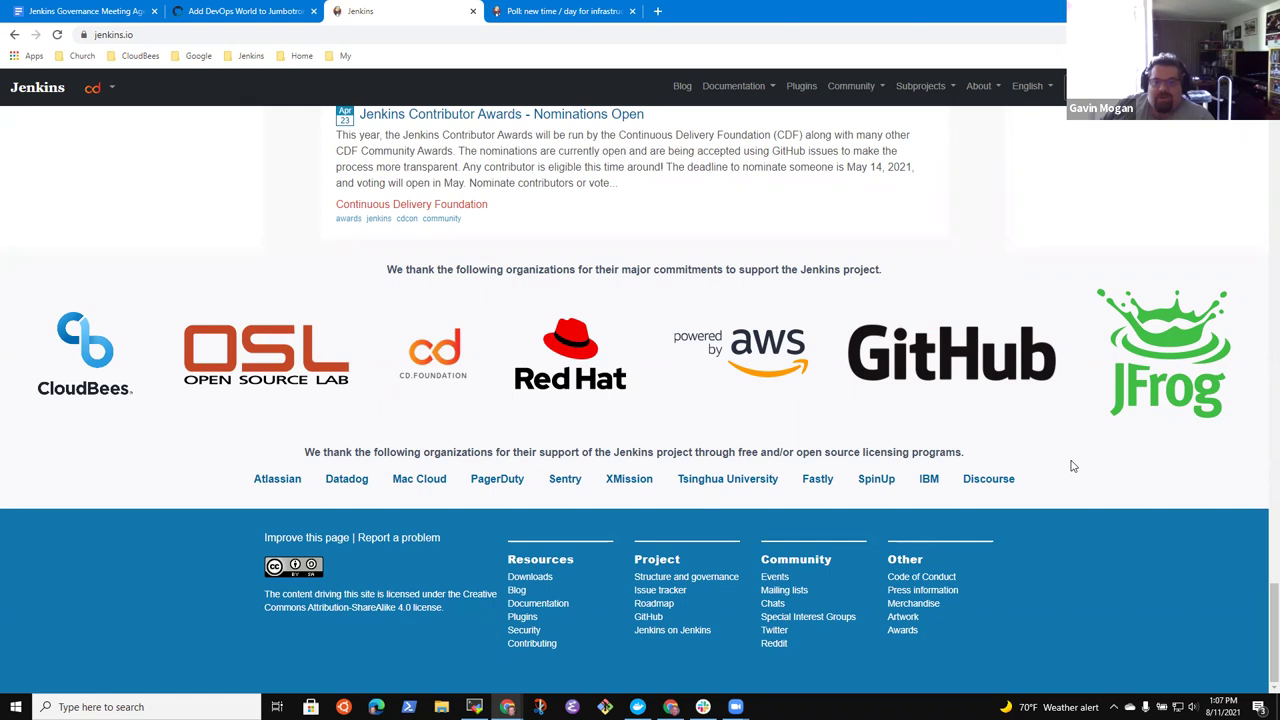
# List Digital Ocean, Oracle and Scaleway as nested bullets under the new-sponsors note
pyautogui.click(85, 15)
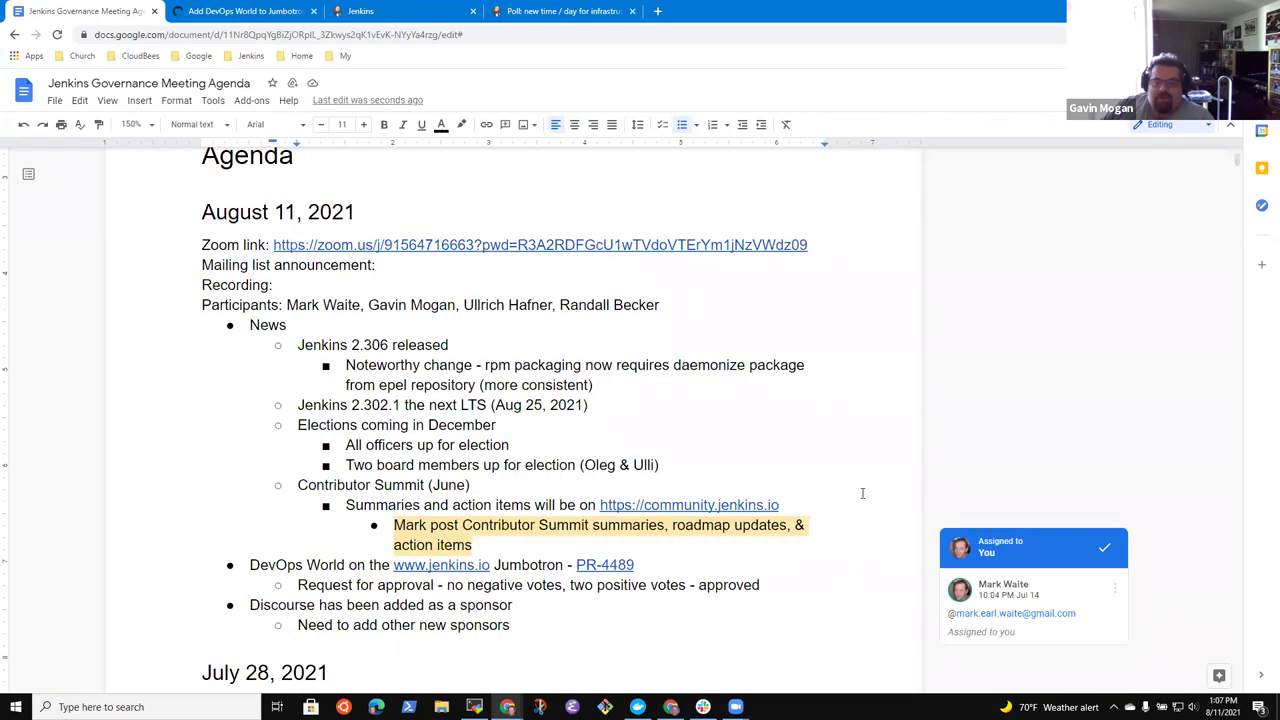
pyautogui.press('Return')
pyautogui.press('Tab')
pyautogui.write('Digital ')
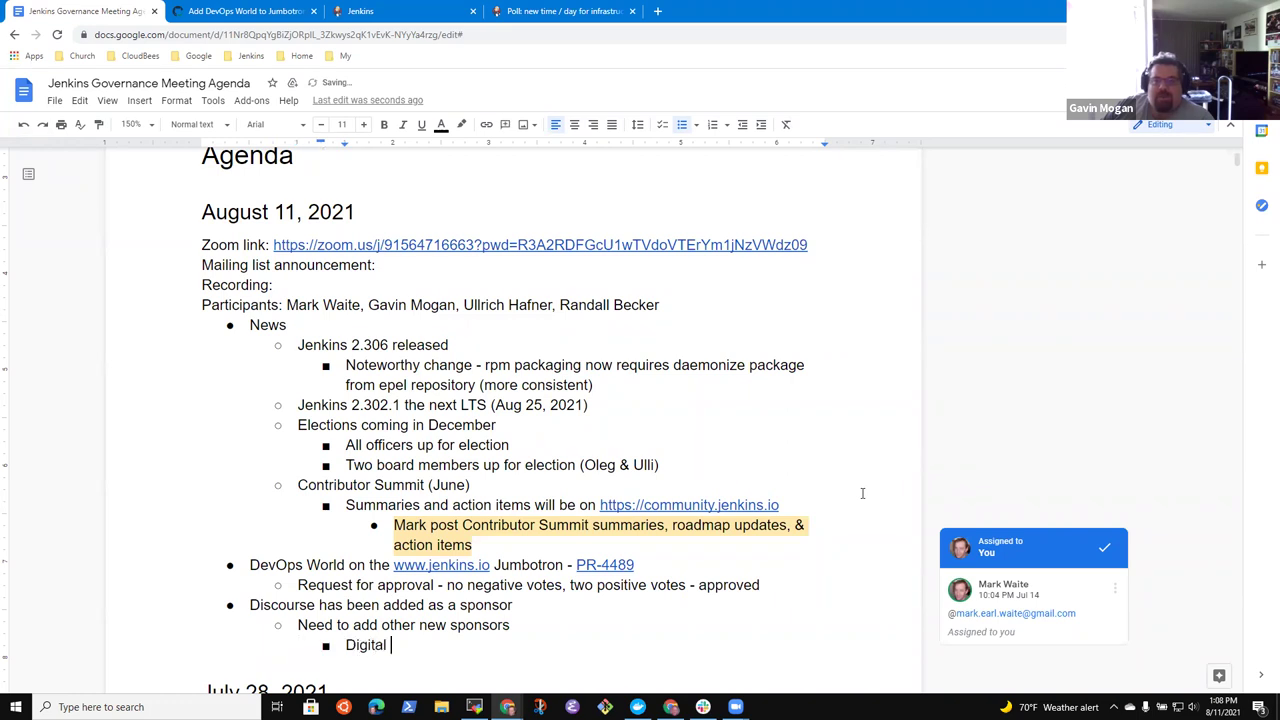
pyautogui.write('Ocean')
pyautogui.press('Return')
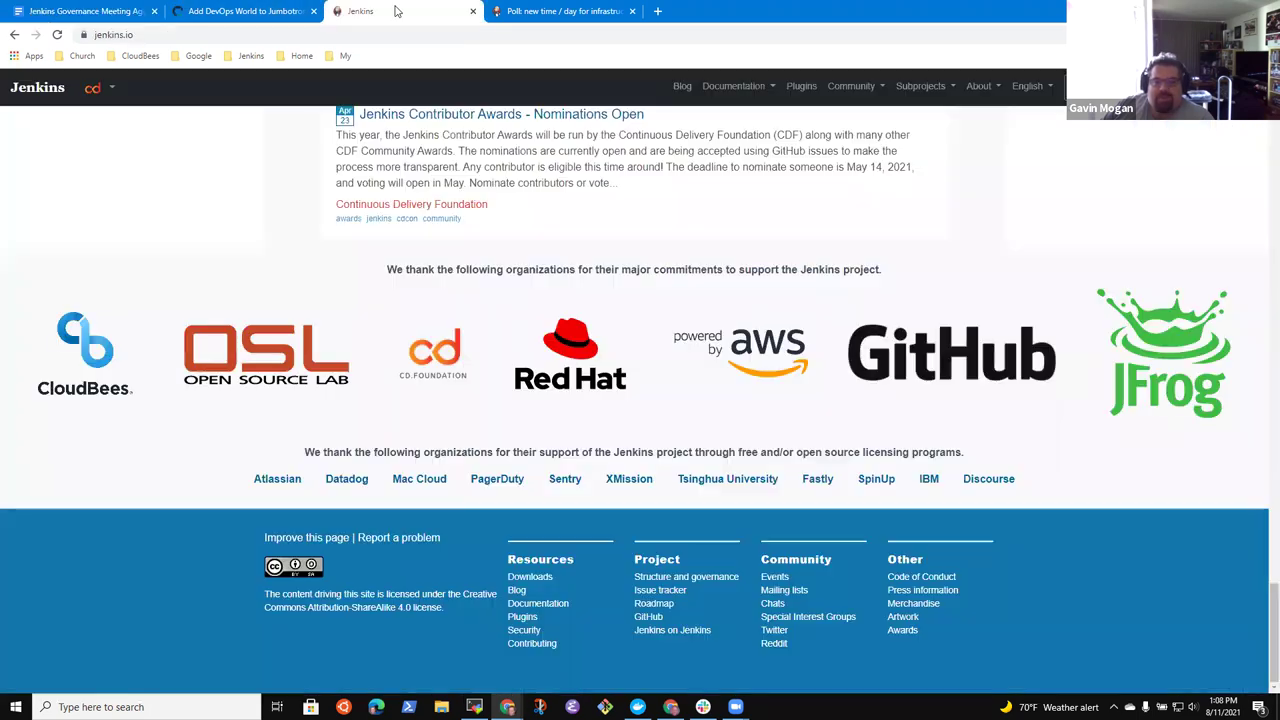
pyautogui.click(418, 16)
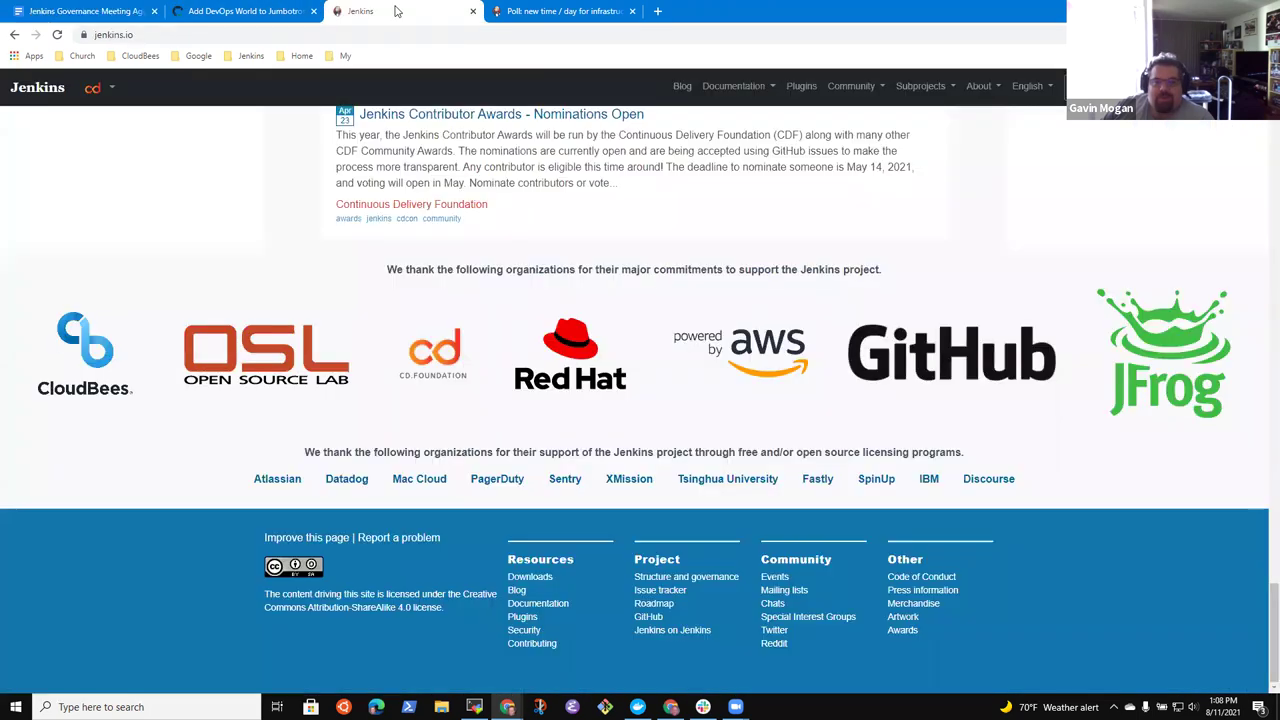
pyautogui.click(70, 11)
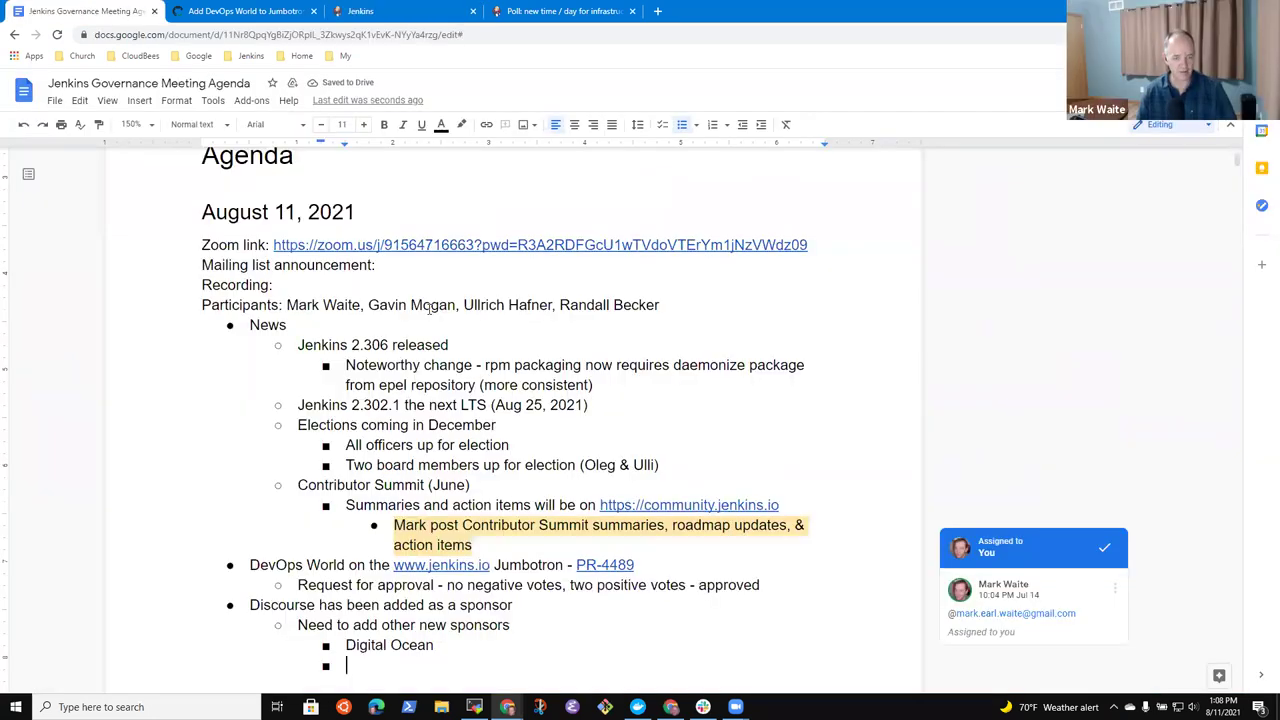
pyautogui.write('Rac')
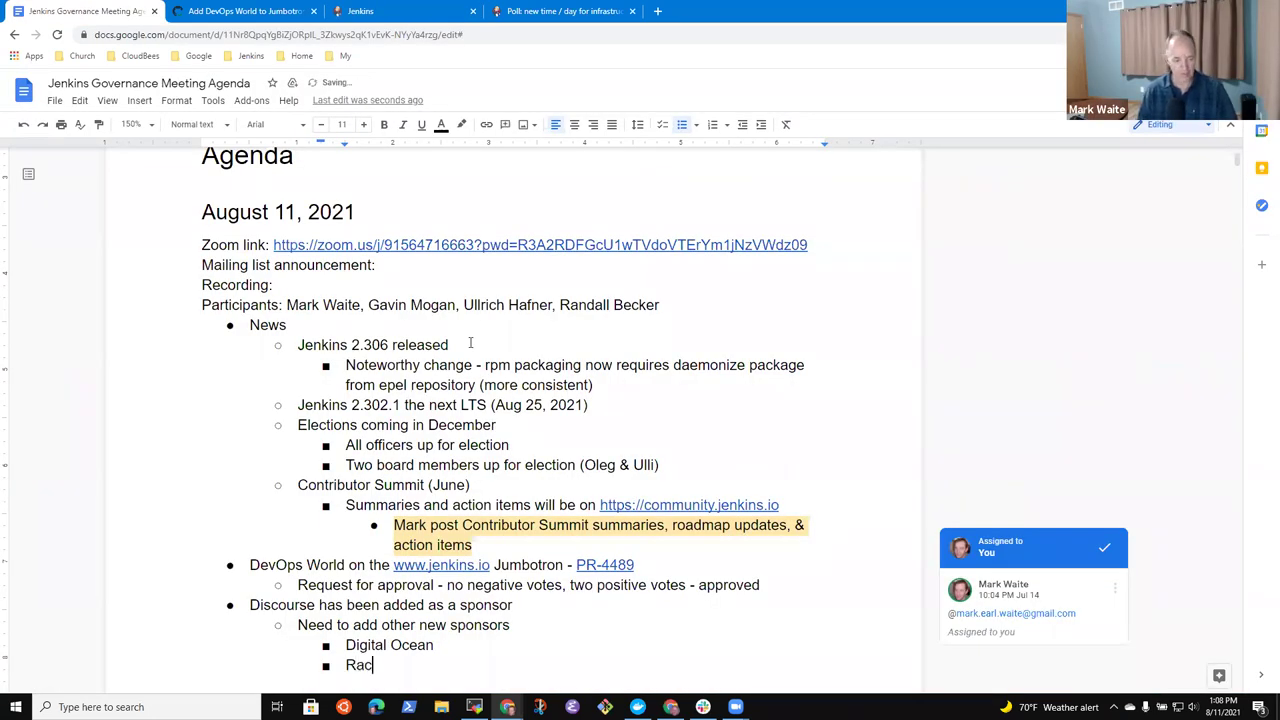
pyautogui.press('BackSpace')
pyautogui.press('BackSpace')
pyautogui.press('BackSpace')
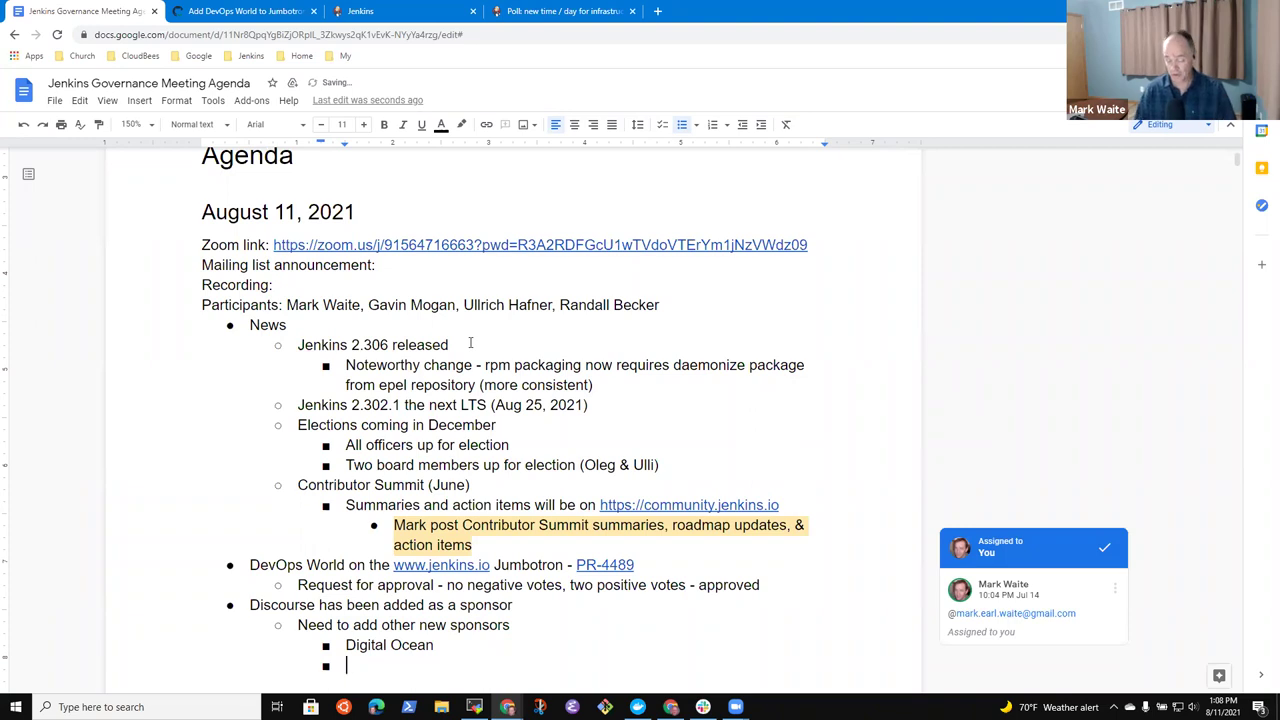
pyautogui.write('Oracle')
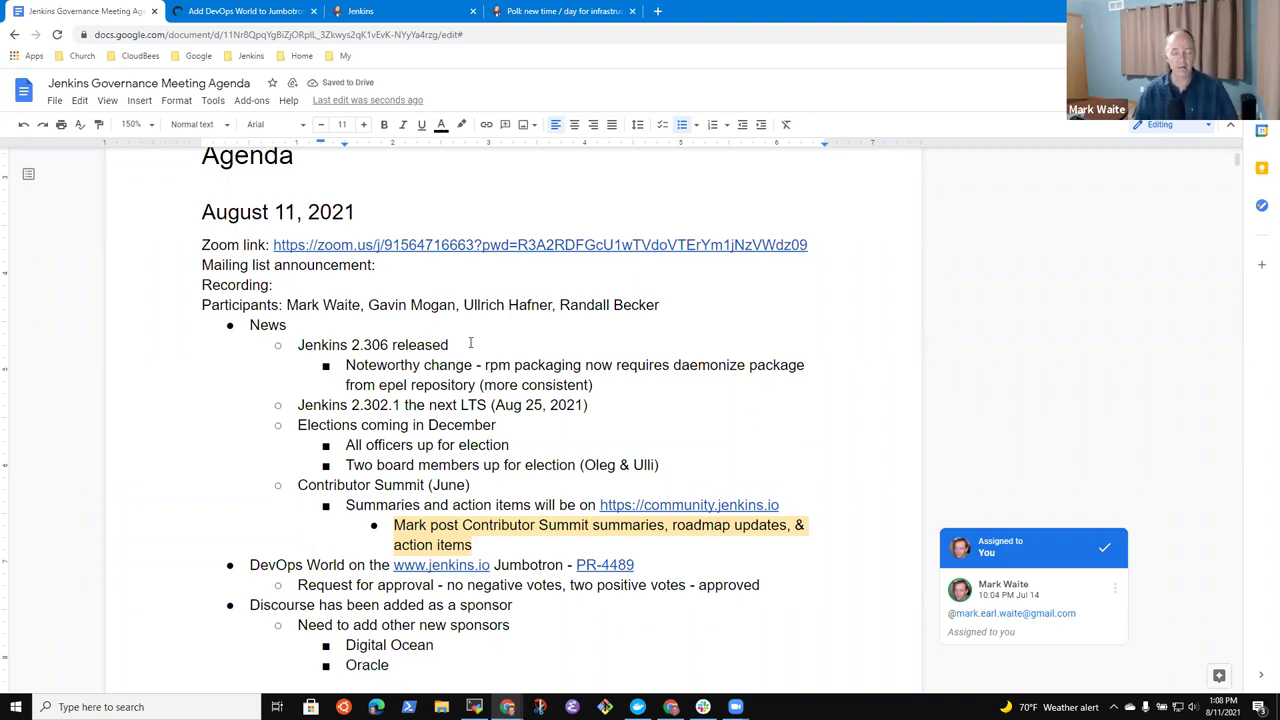
pyautogui.press('Return')
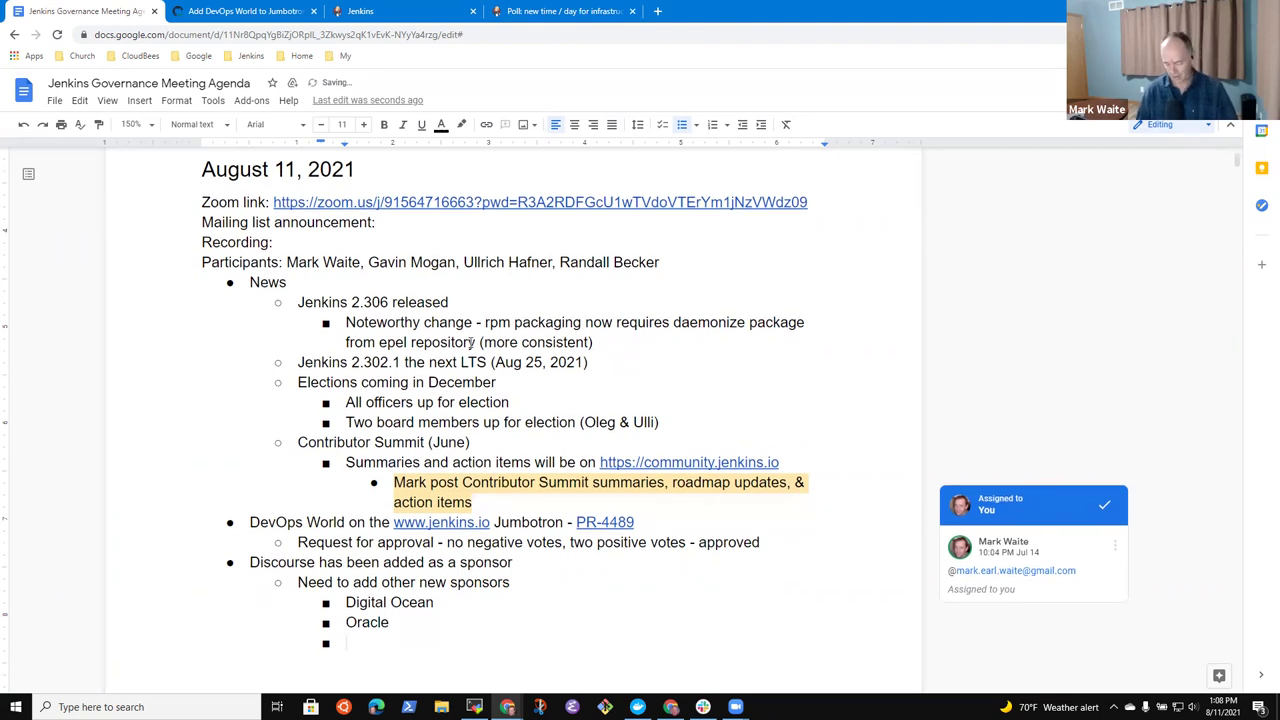
pyautogui.write('Sace')
pyautogui.press('BackSpace')
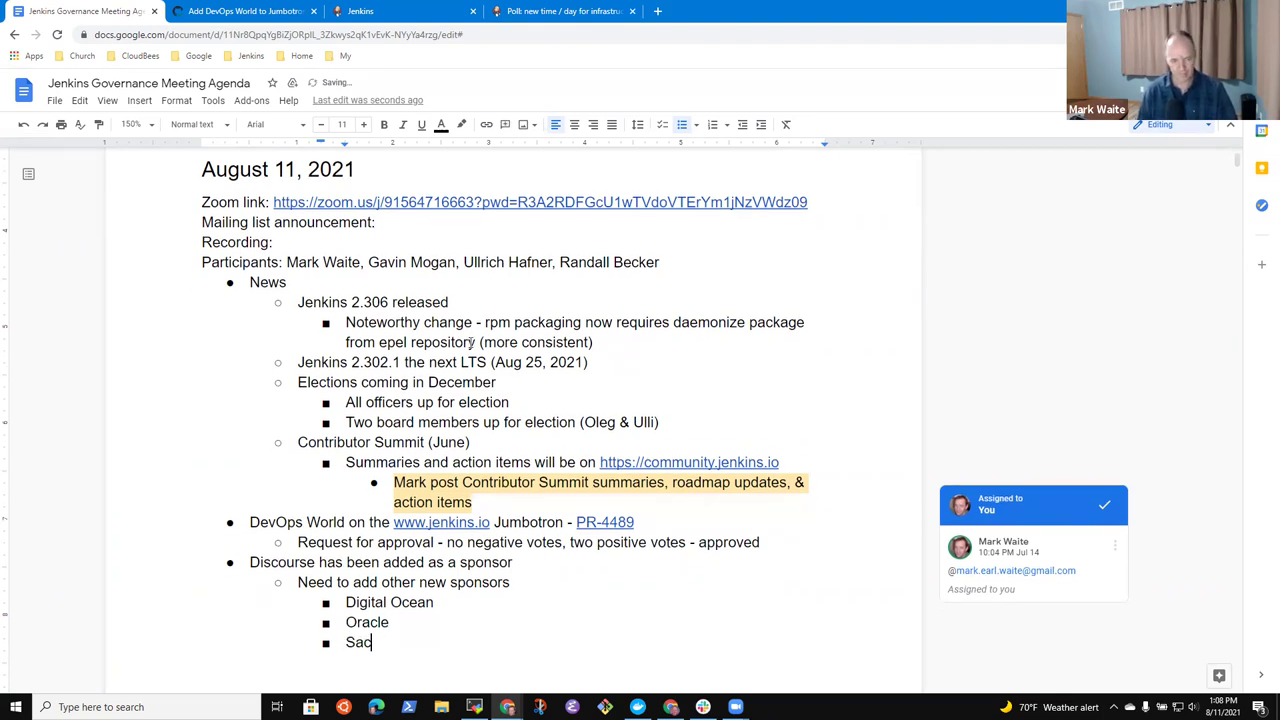
pyautogui.press('BackSpace')
pyautogui.press('BackSpace')
pyautogui.write('ca')
pyautogui.press('BackSpace')
pyautogui.write('aleway')
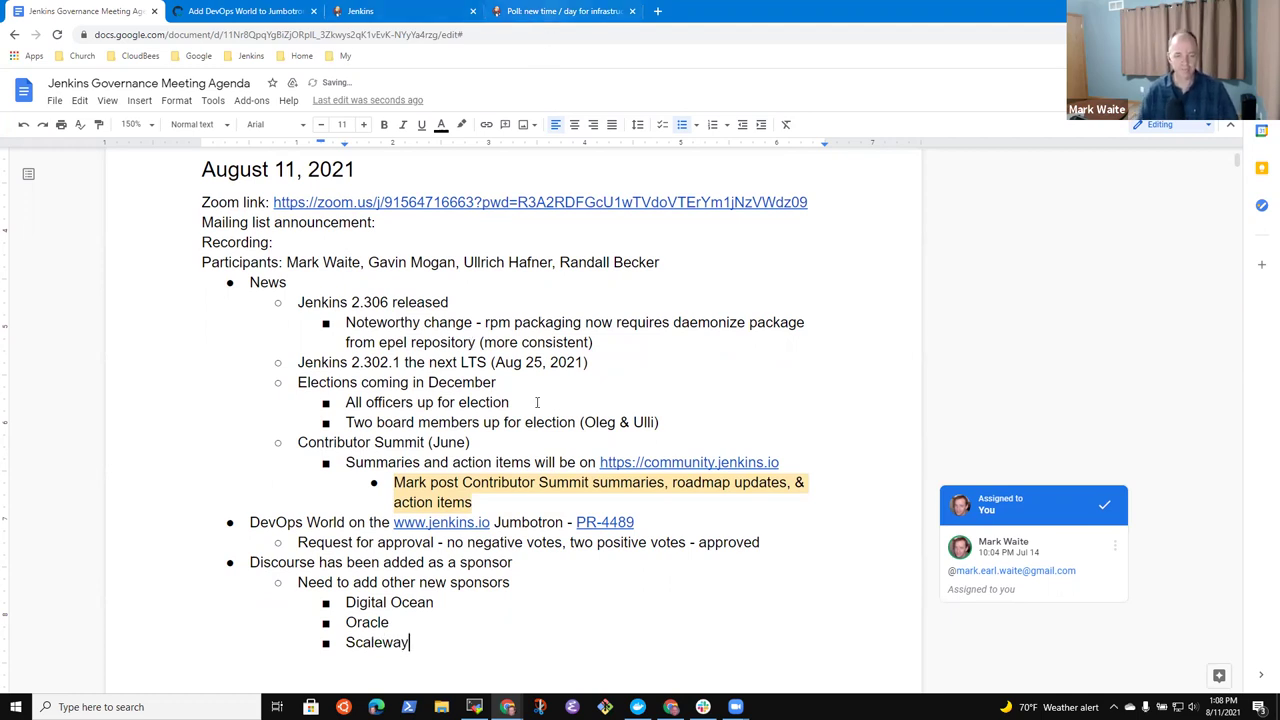
# Append to the new-sponsors line that a participant will add and submit a PR
pyautogui.press('End')
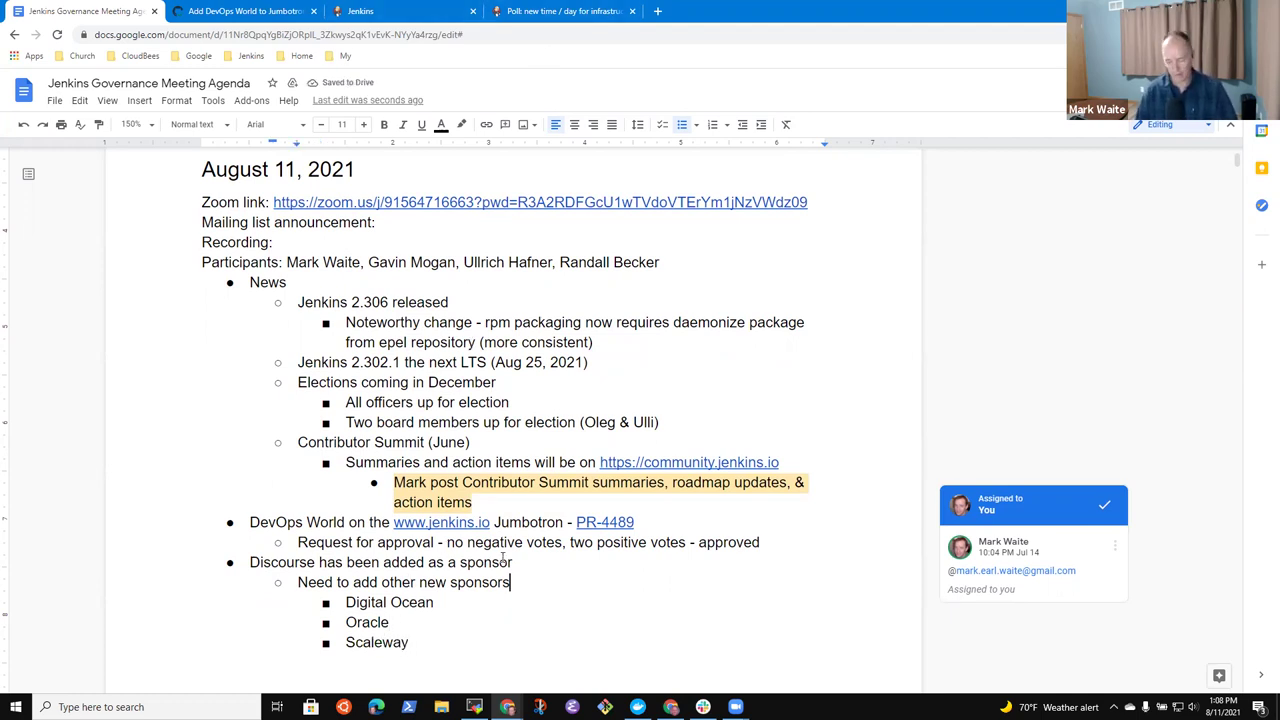
pyautogui.write('--')
pyautogui.press('BackSpace')
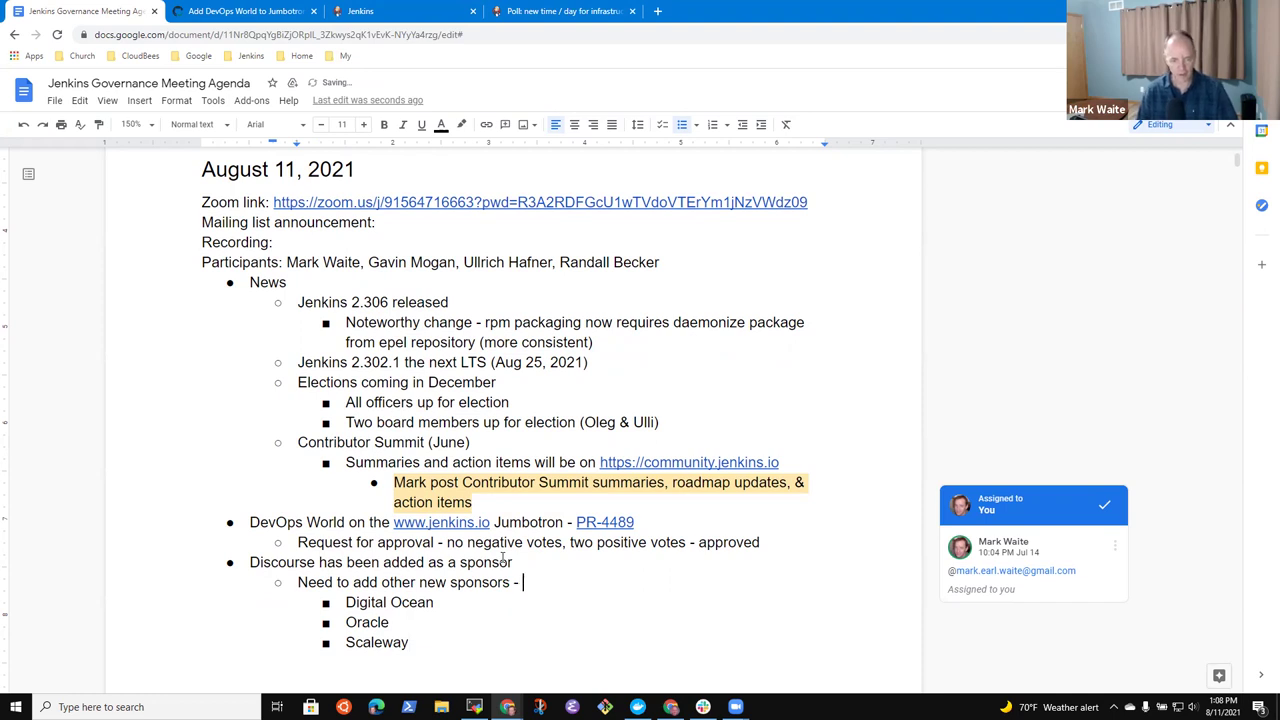
pyautogui.write('Mark ')
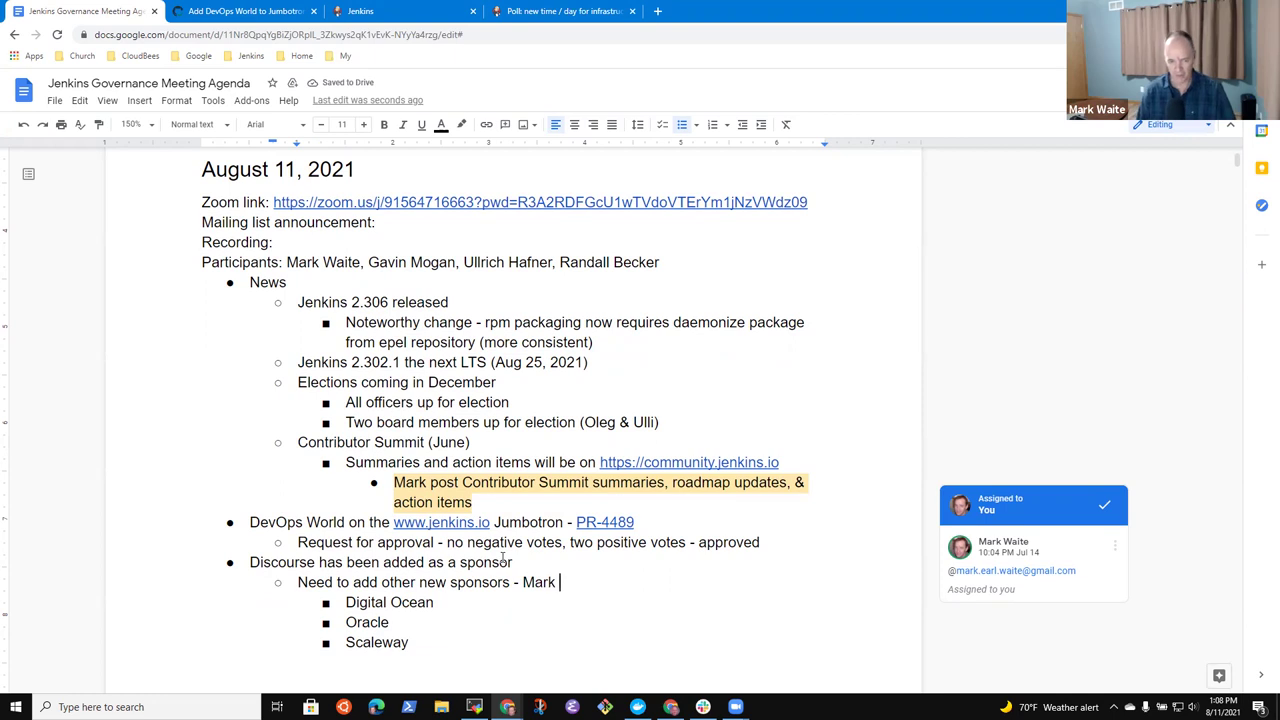
pyautogui.write('to add an')
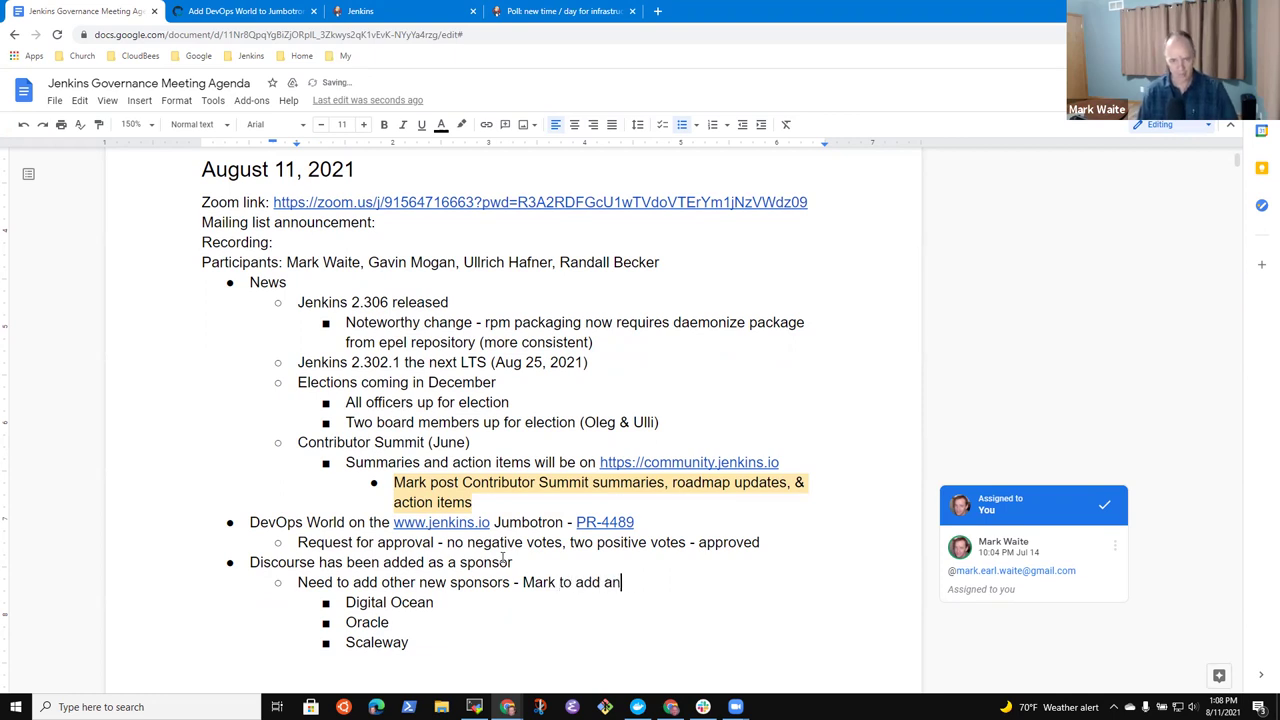
pyautogui.write('d submit ')
pyautogui.write('PR')
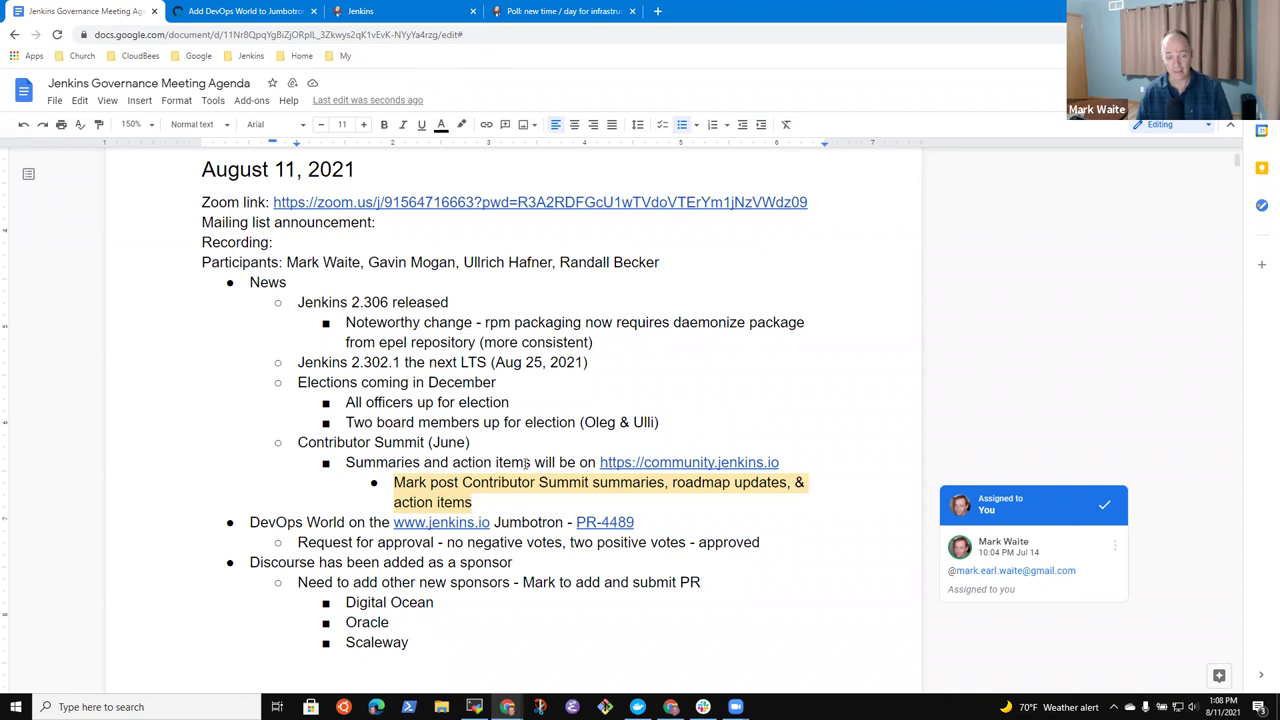
# Start an empty top-level bullet after Scaleway
pyautogui.click(440, 647)
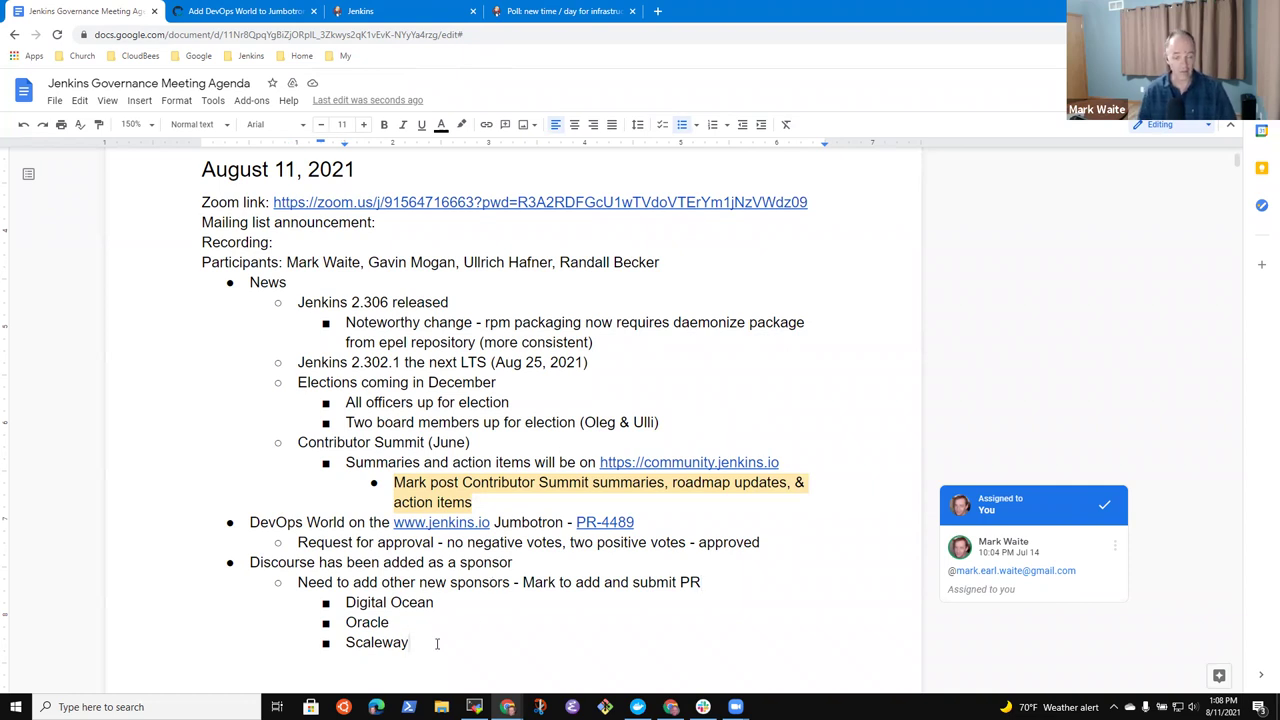
pyautogui.press('Return')
pyautogui.hotkey('shift', 'Tab')
pyautogui.hotkey('shift', 'Tab')
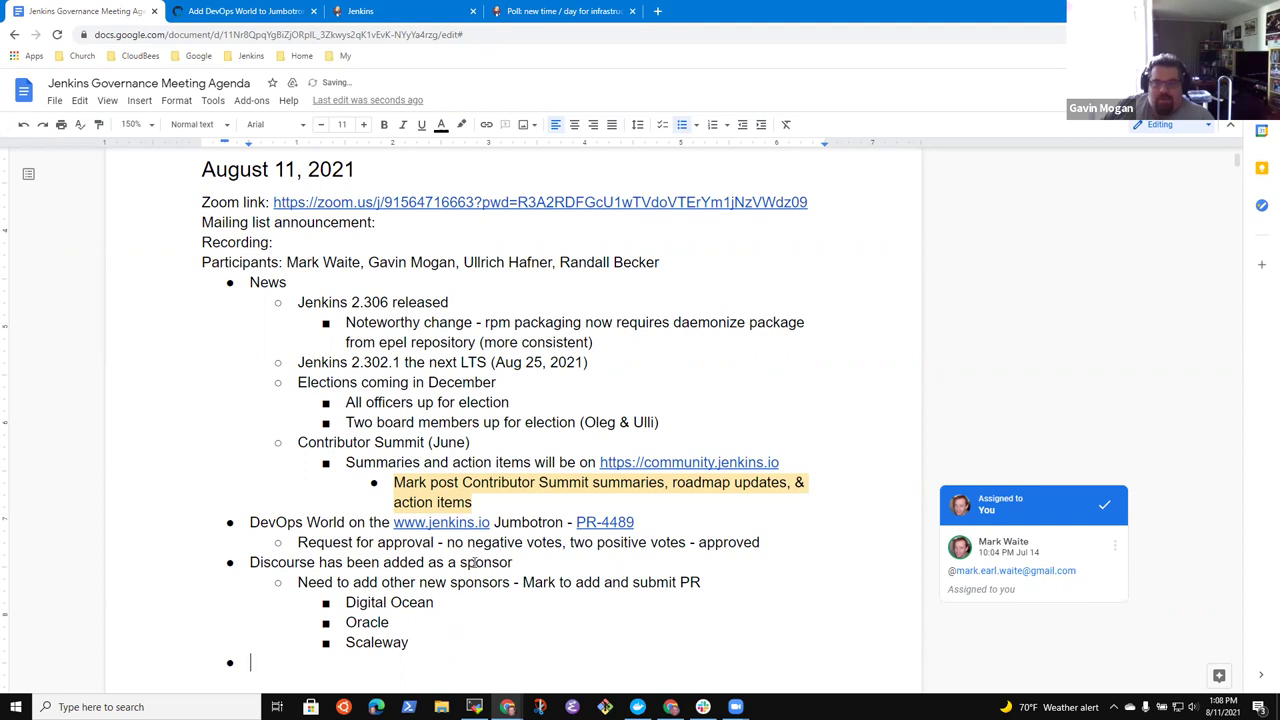
# Note a participant drafting more discourse changes, FAQ updates and an email to continue discourse, then start a sub-bullet
pyautogui.scroll(-2, 475, 563)
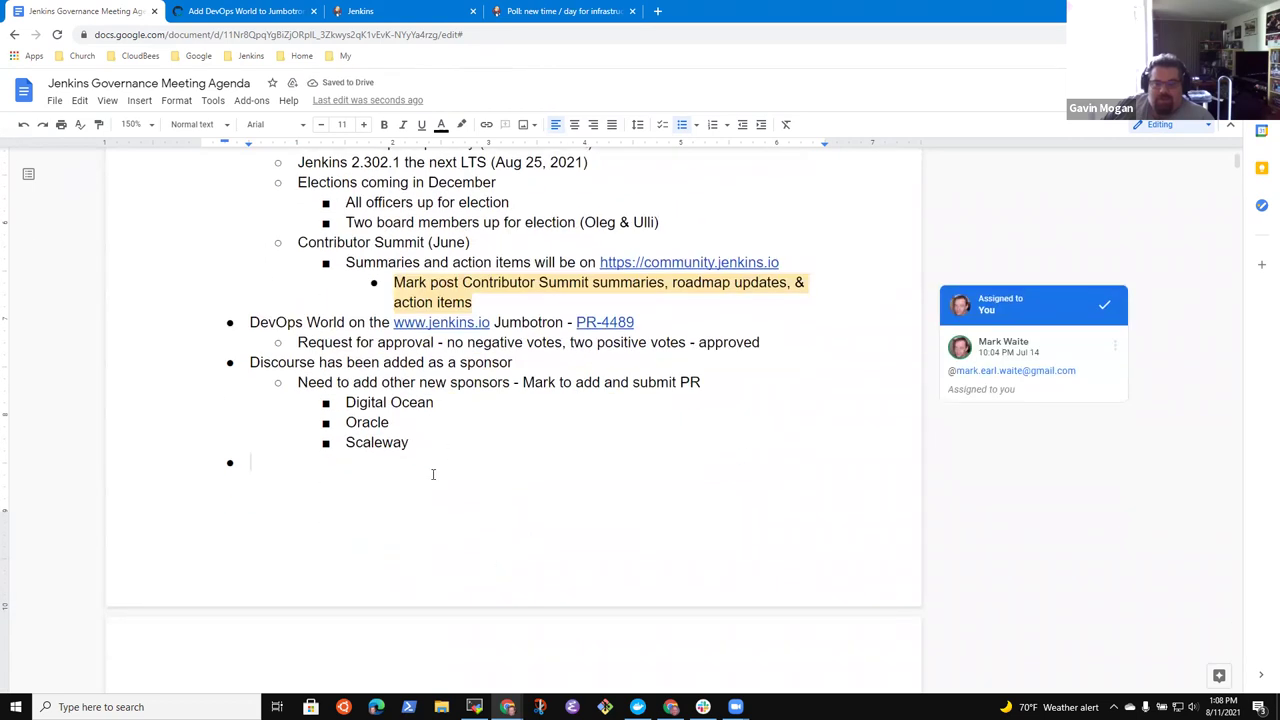
pyautogui.write('Gavin draft')
pyautogui.write('ing more ')
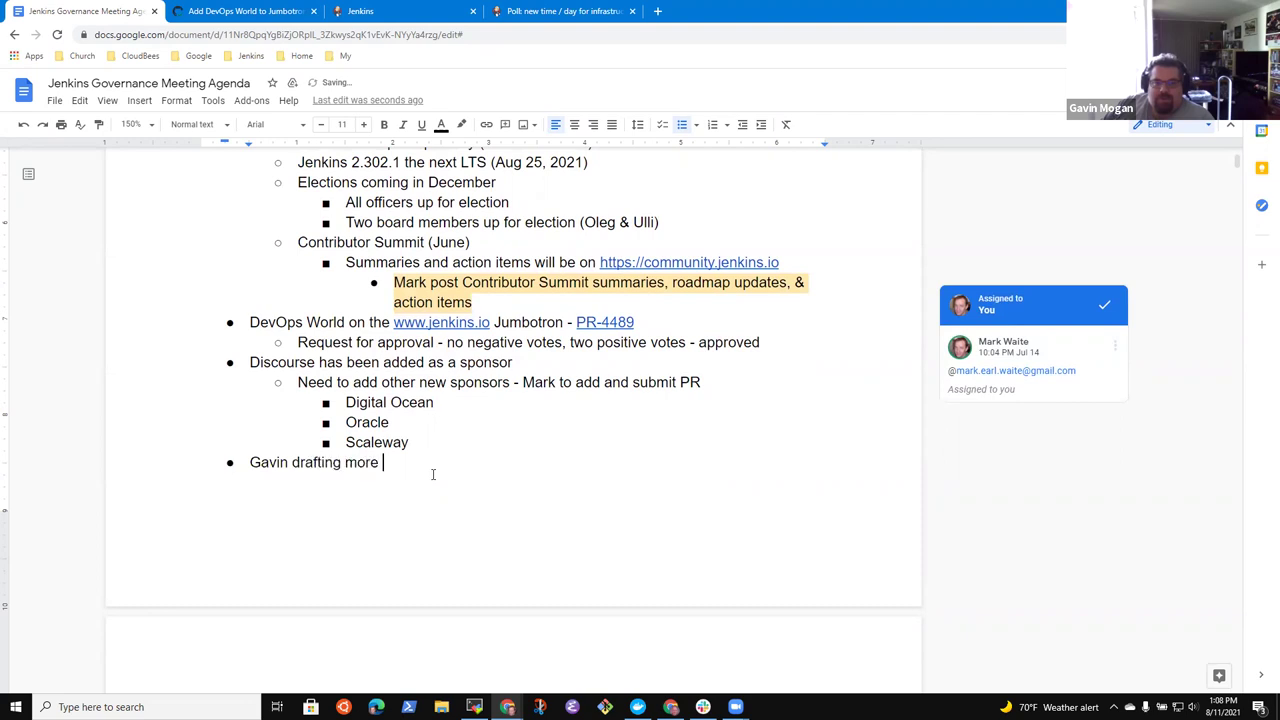
pyautogui.write('discourse ')
pyautogui.write('changes, ')
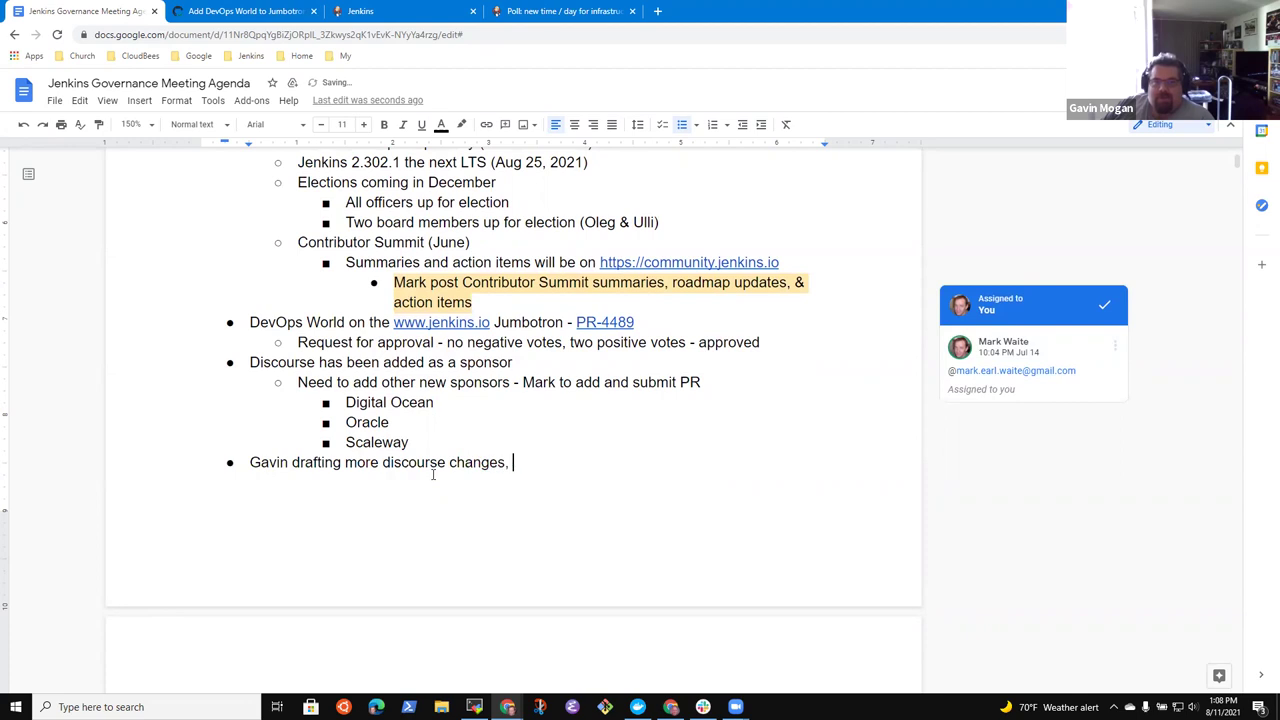
pyautogui.write('updates to FAQ')
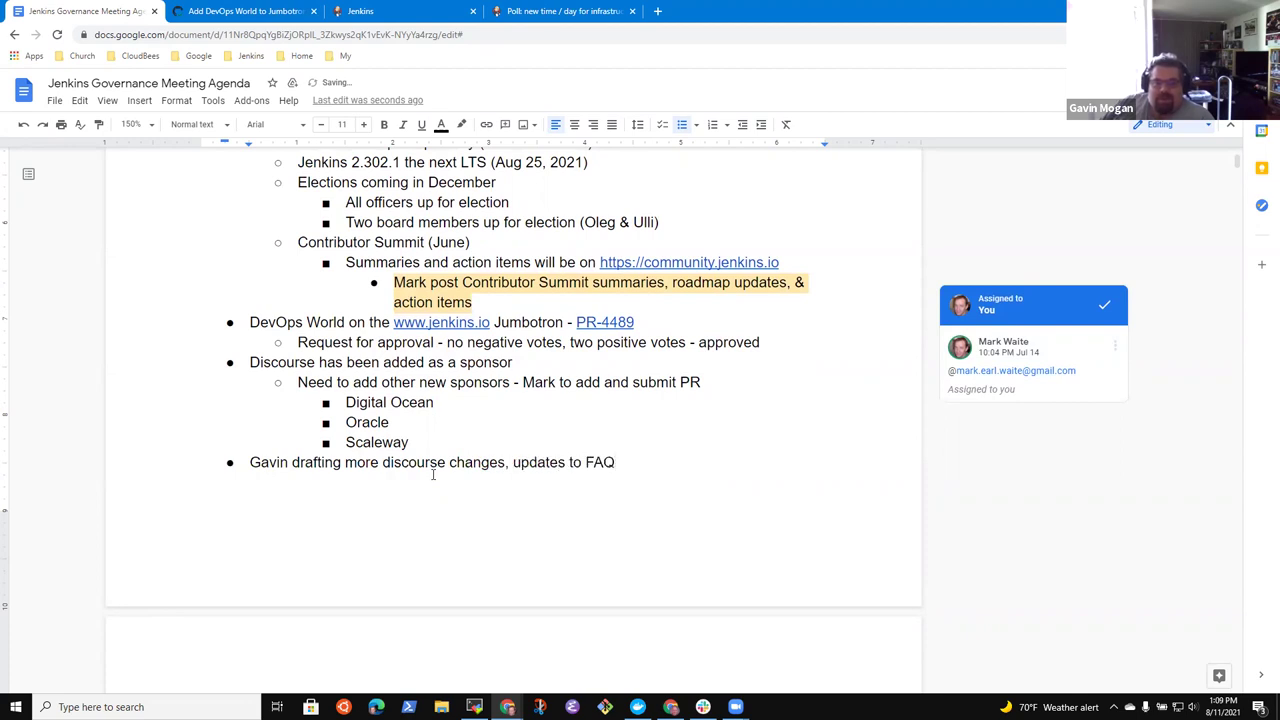
pyautogui.write(', draf')
pyautogui.write('t email ')
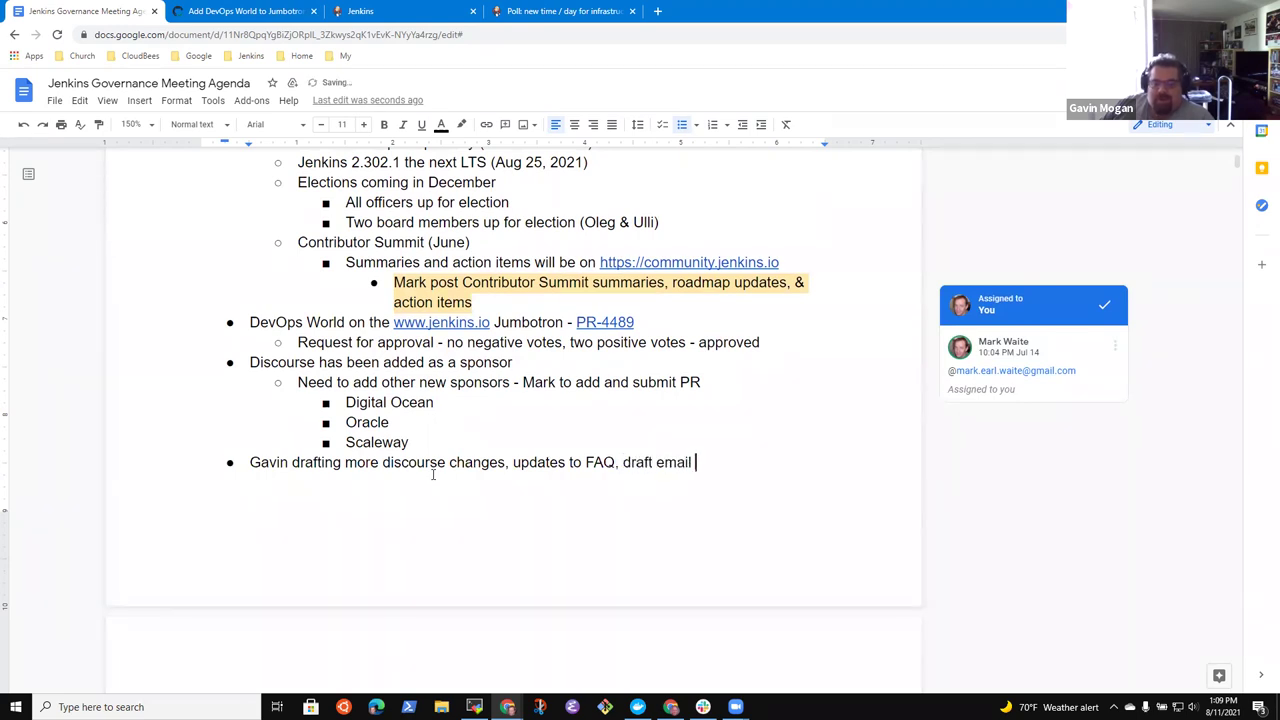
pyautogui.write('to ')
pyautogui.write('continue ')
pyautogui.write('discourse')
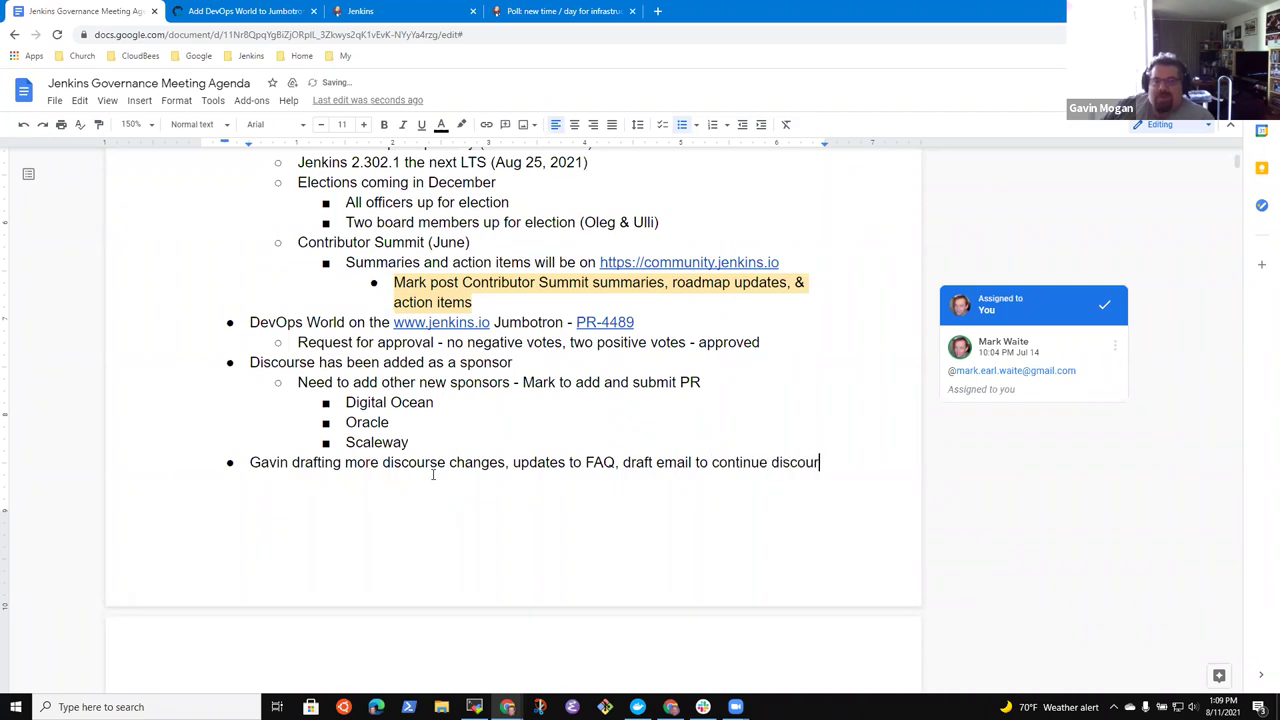
pyautogui.press('Return')
pyautogui.press('Tab')
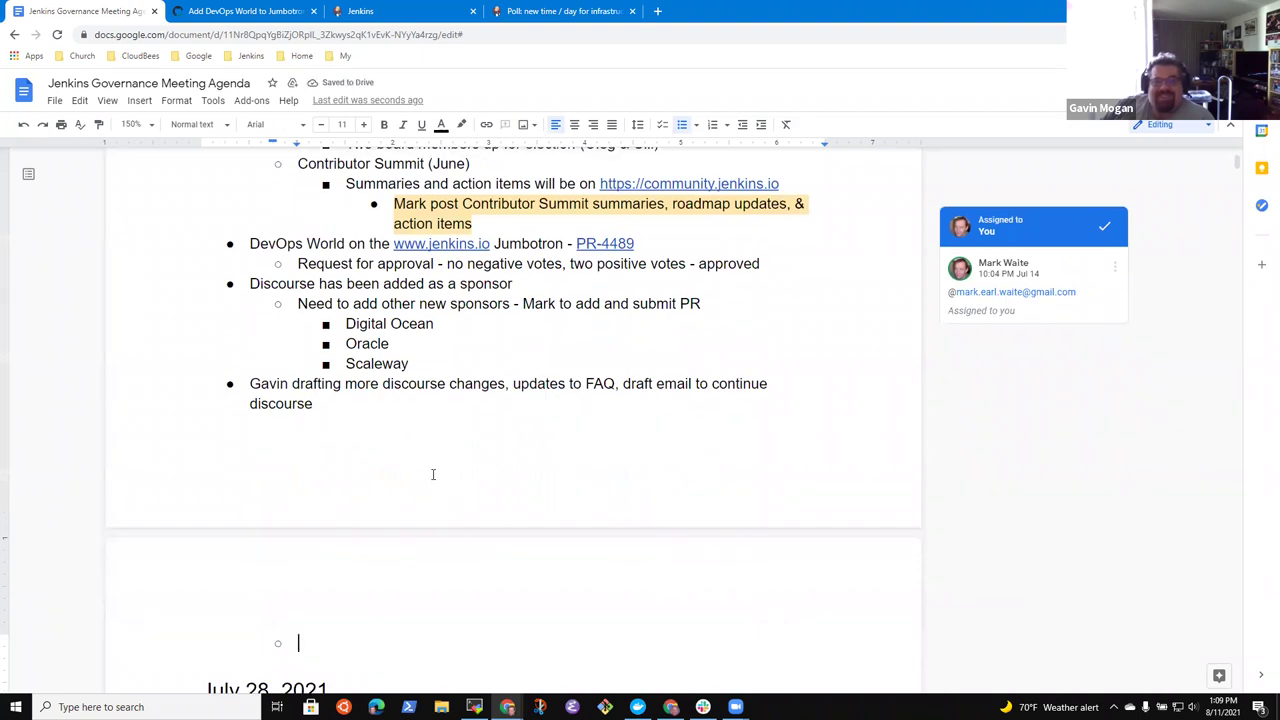
# Type the sub-bullet 'Is there interest in continuing to use community.jenkins.io?' and start a nested bullet below
pyautogui.write('Is there interest in contin')
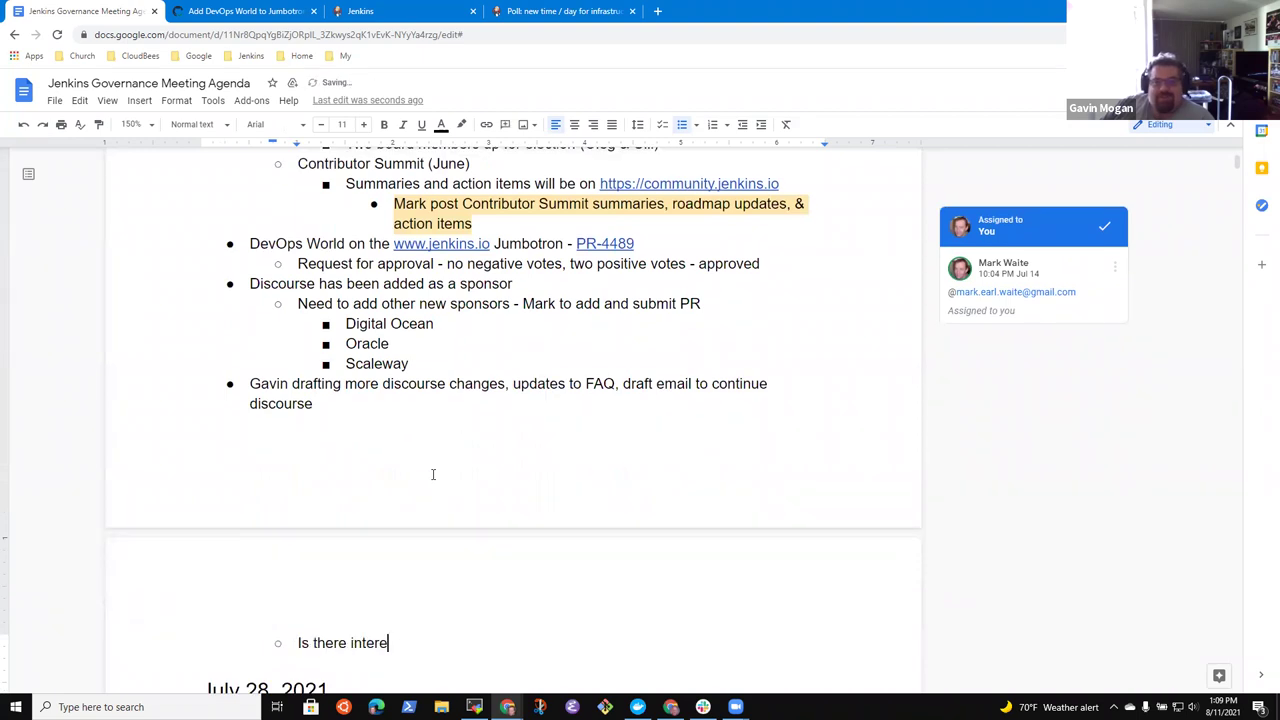
pyautogui.write('uing ')
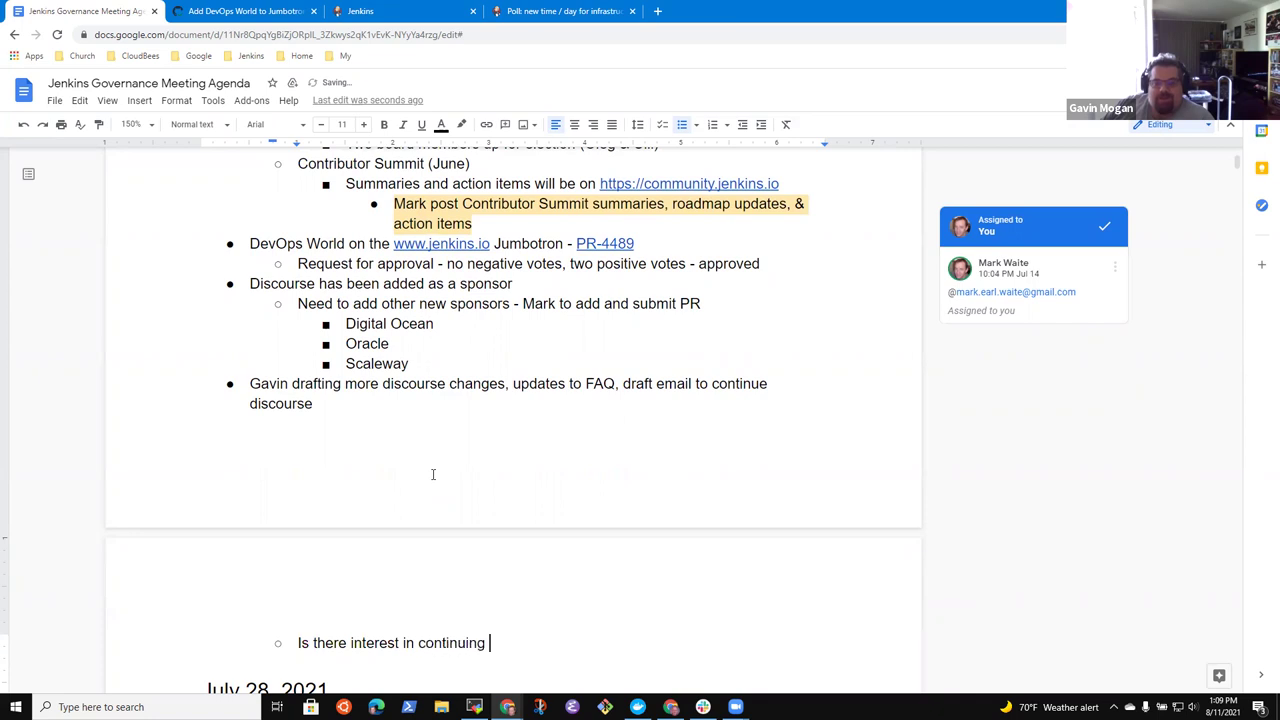
pyautogui.write('to use communi')
pyautogui.write('ty.jenkins.io')
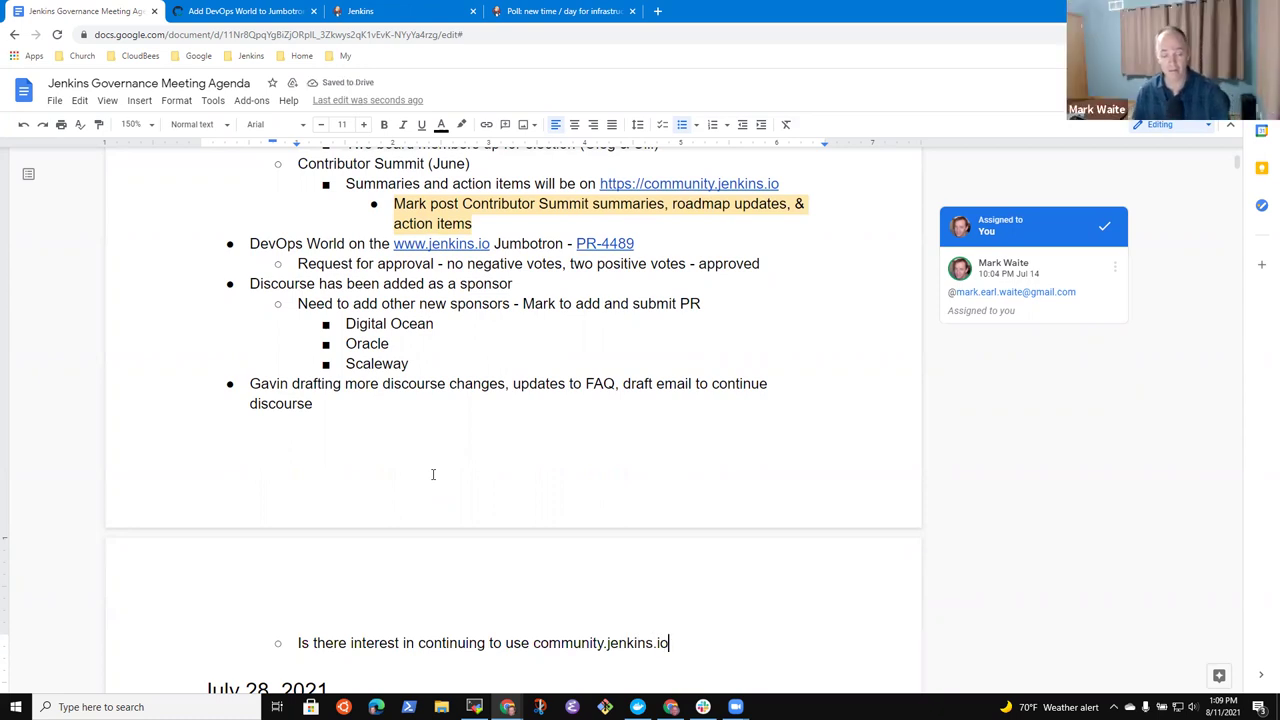
pyautogui.write('?')
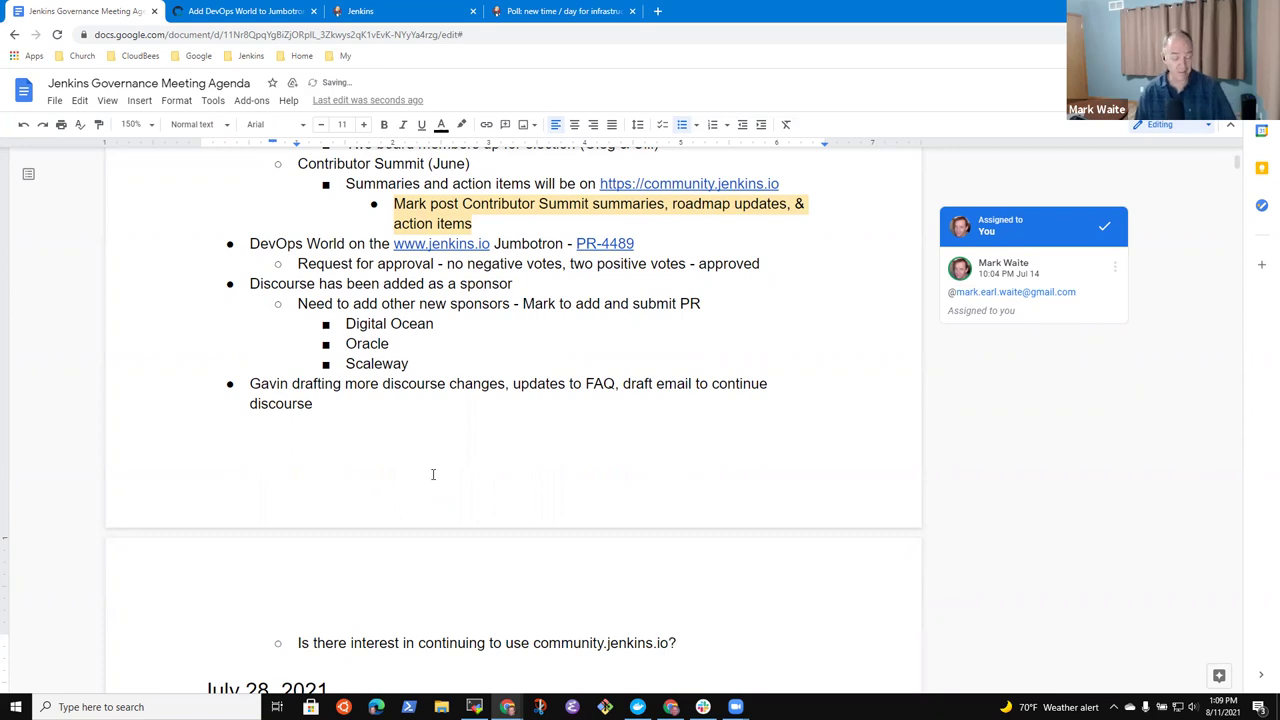
pyautogui.press('Return')
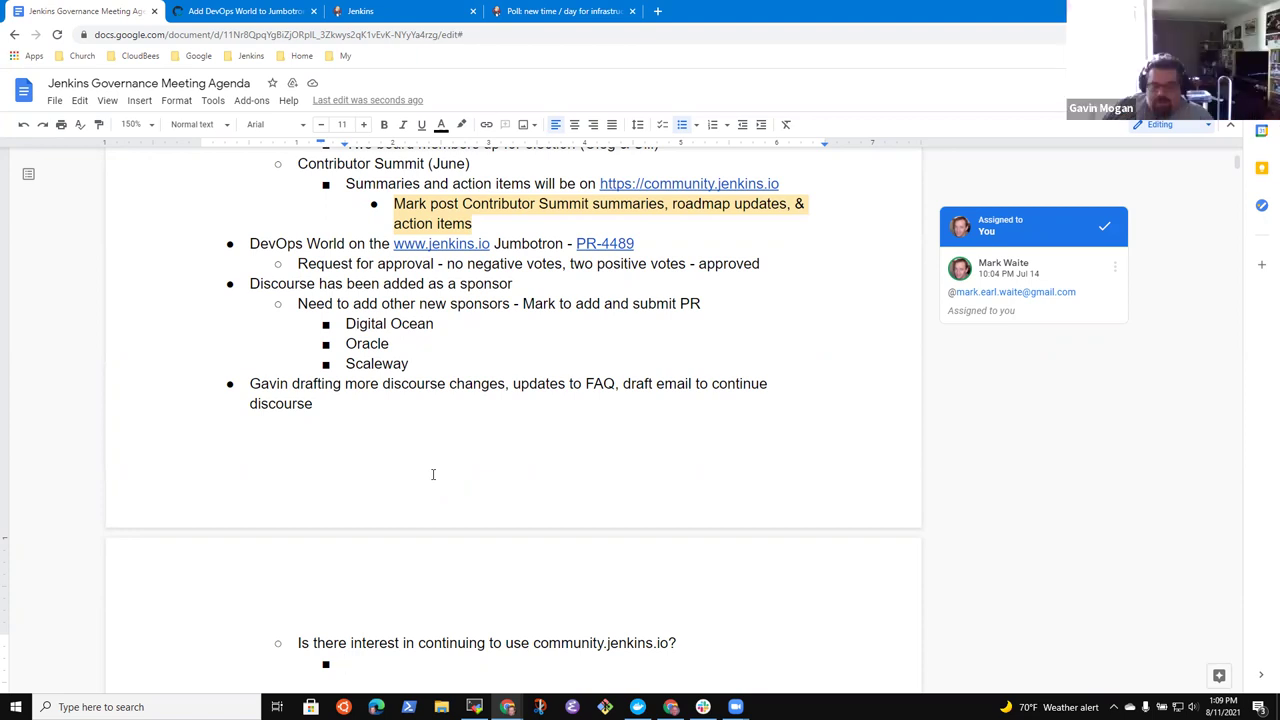
# Add the top-level bullet 'JFrog is investigating some of the copy artifact performance, planning an upgrade of our repository instance'
pyautogui.hotkey('shift', 'Tab')
pyautogui.write('JFrog')
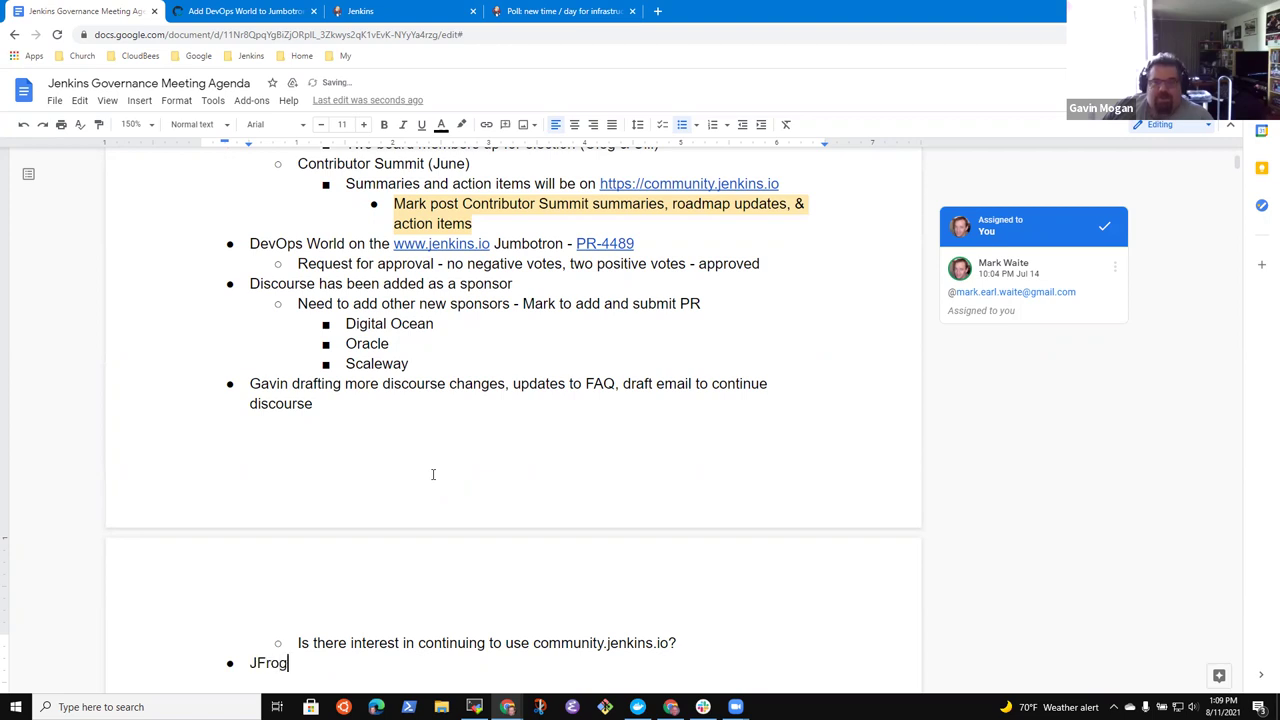
pyautogui.write(' on the infra')
pyautogui.press('BackSpace')
pyautogui.press('BackSpace')
pyautogui.press('BackSpace')
pyautogui.write('is in')
pyautogui.write('vestigating s')
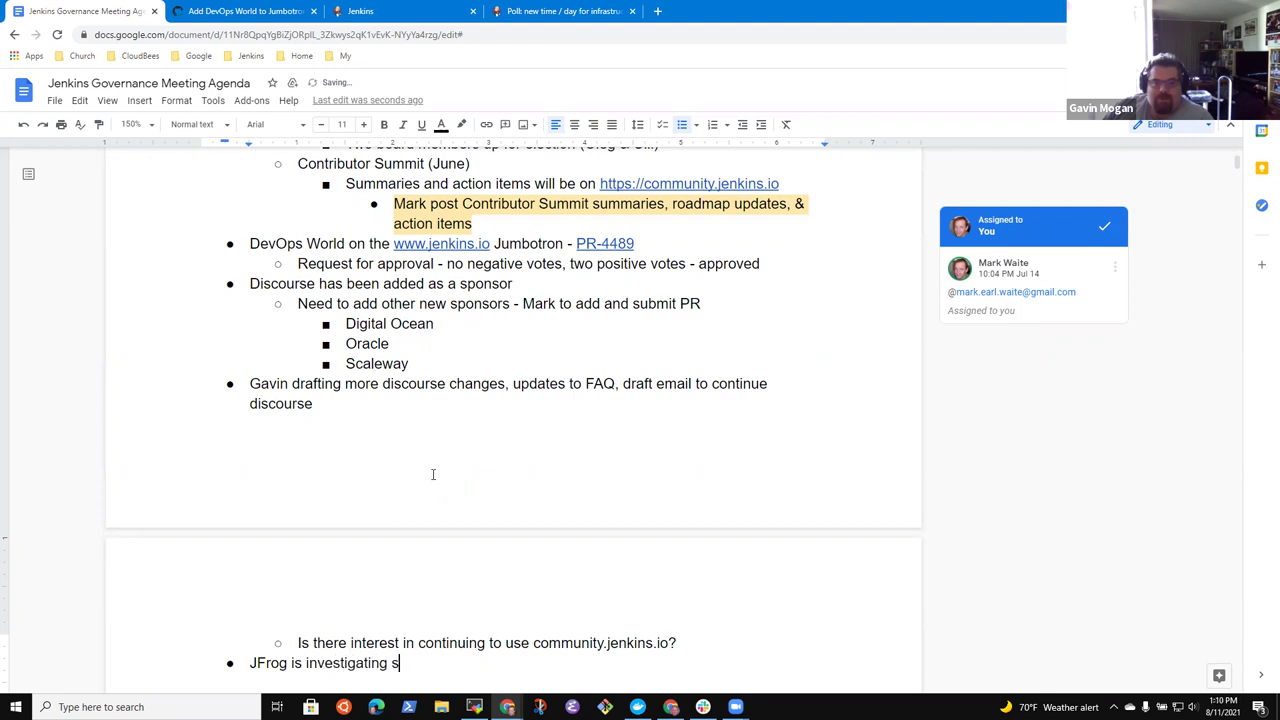
pyautogui.write('ome of the copr ')
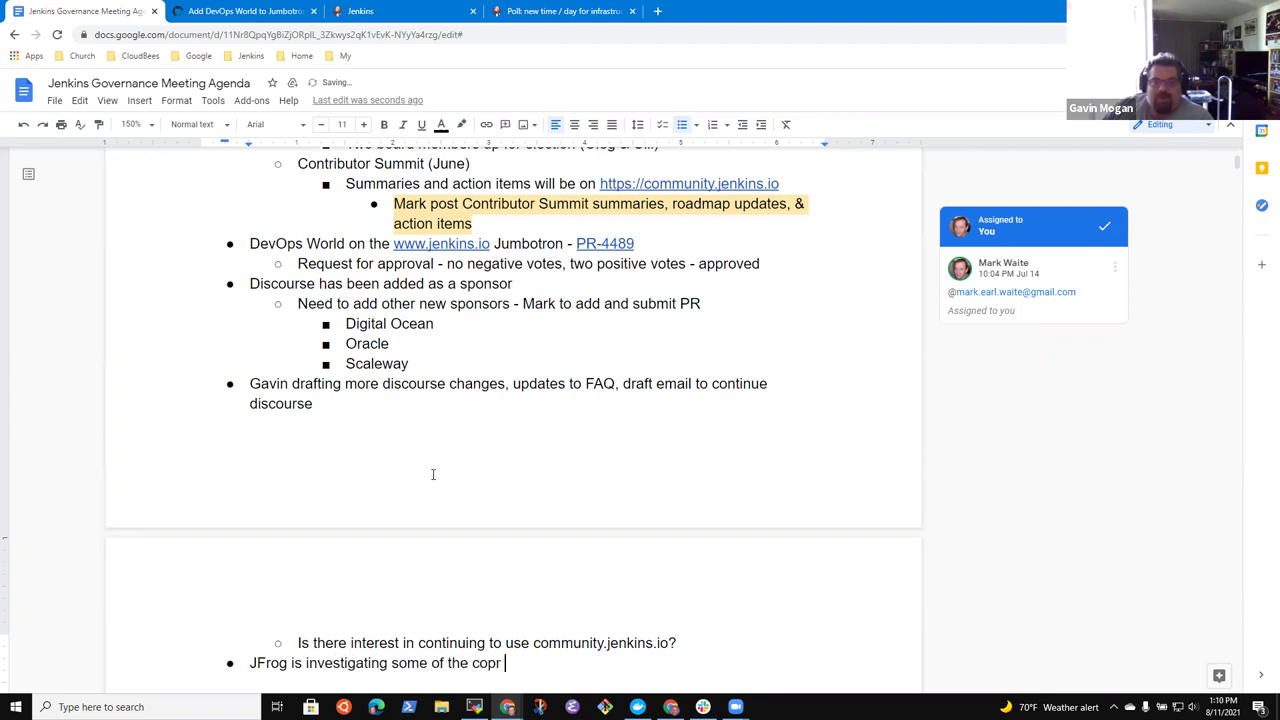
pyautogui.press('BackSpace')
pyautogui.press('BackSpace')
pyautogui.write('y artifact')
pyautogui.press('BackSpace')
pyautogui.write(', planni')
pyautogui.write('ng')
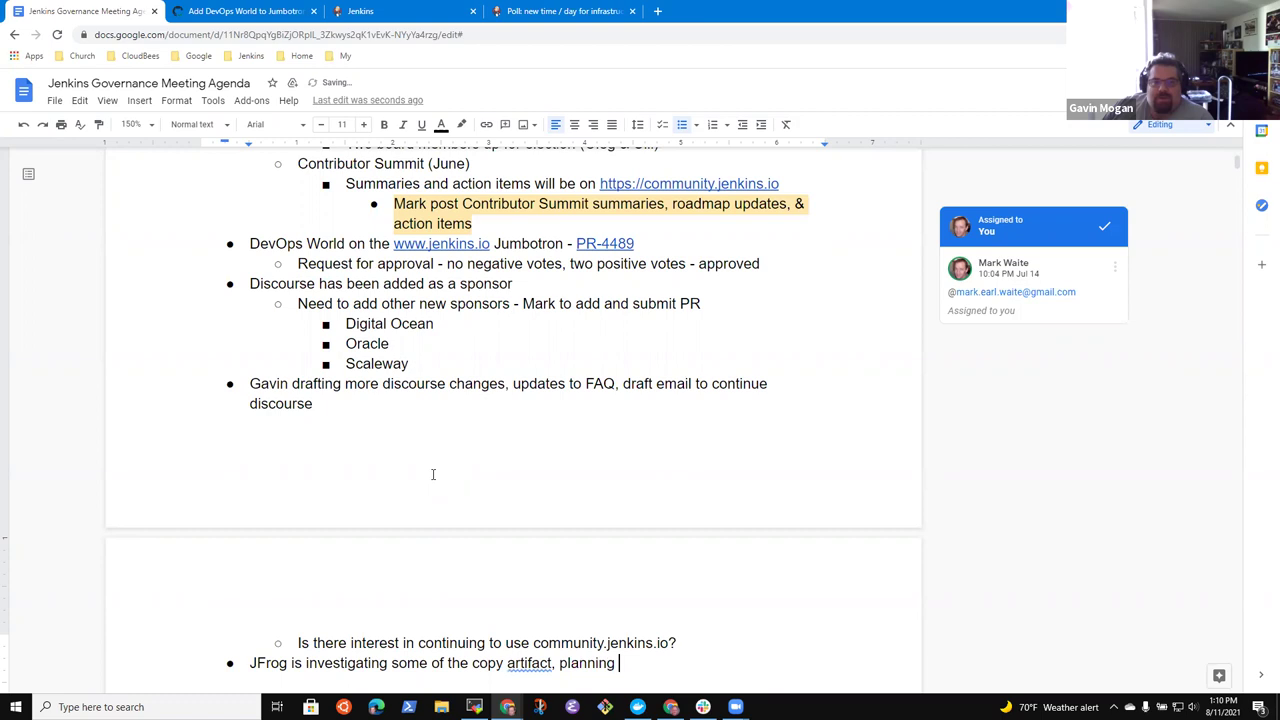
pyautogui.press('Left')
pyautogui.press('Left')
pyautogui.press('Left')
pyautogui.write('perf')
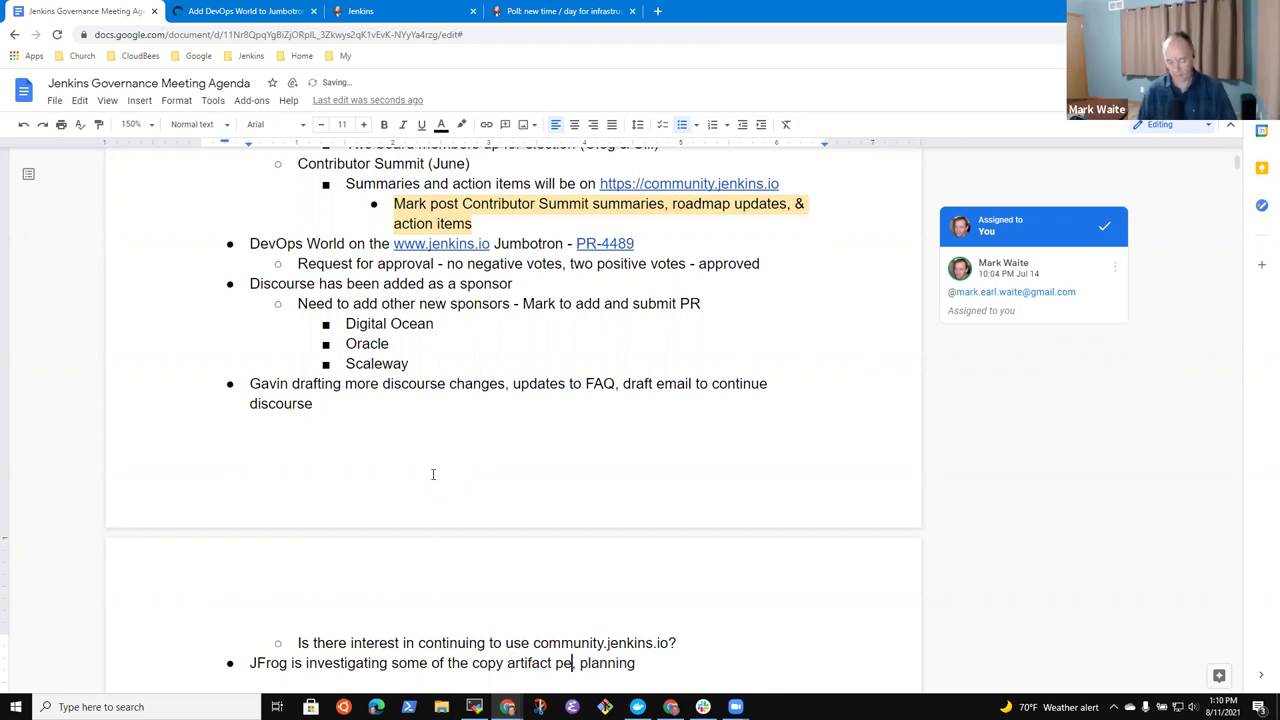
pyautogui.write('ormance')
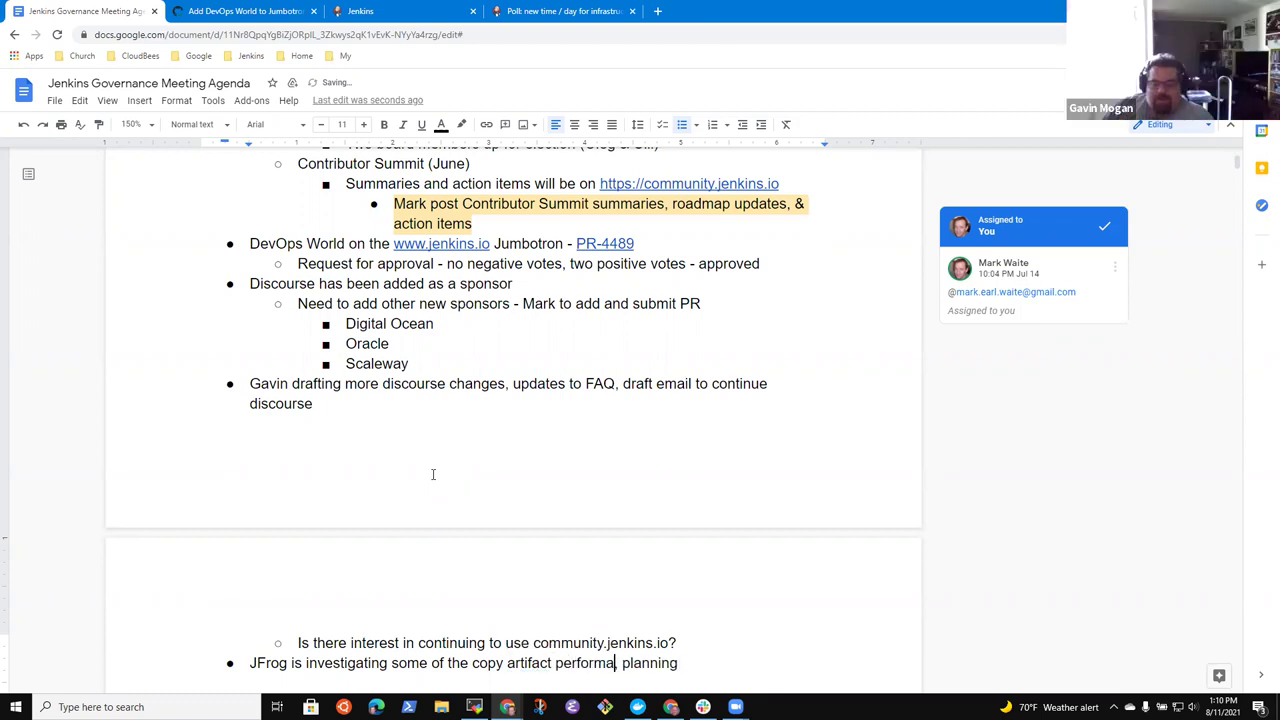
pyautogui.press('End')
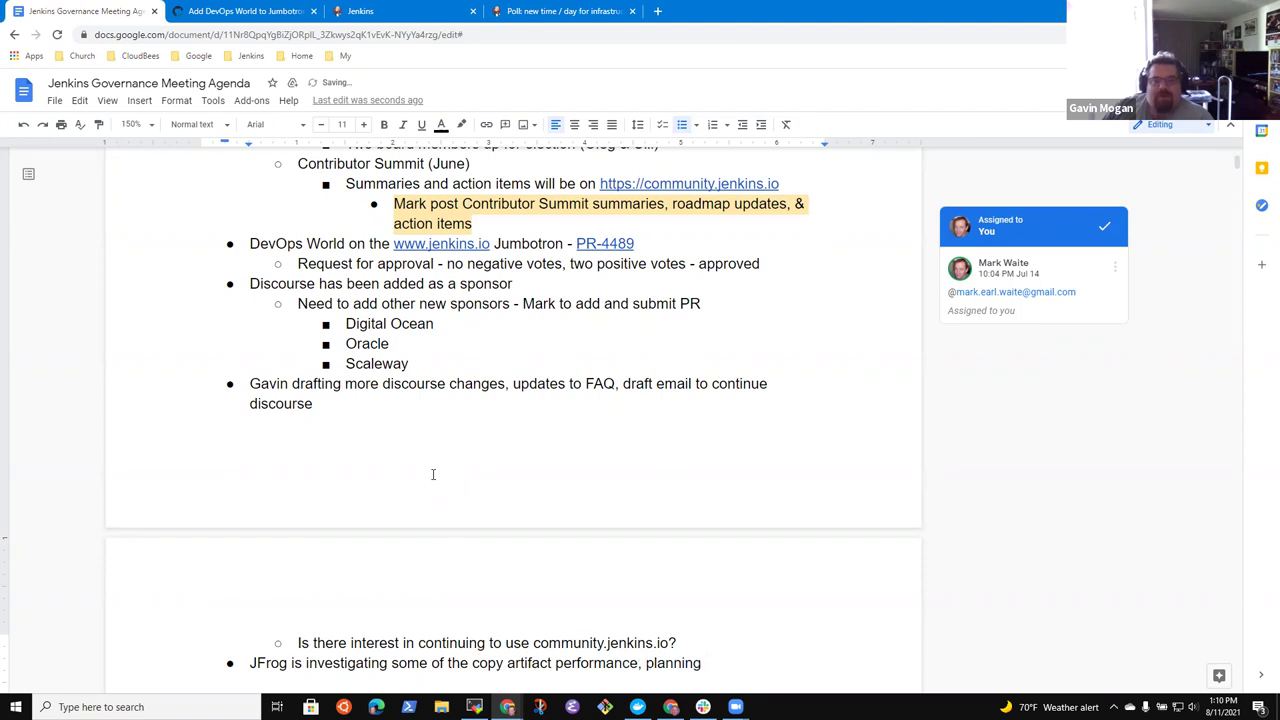
pyautogui.write(' a')
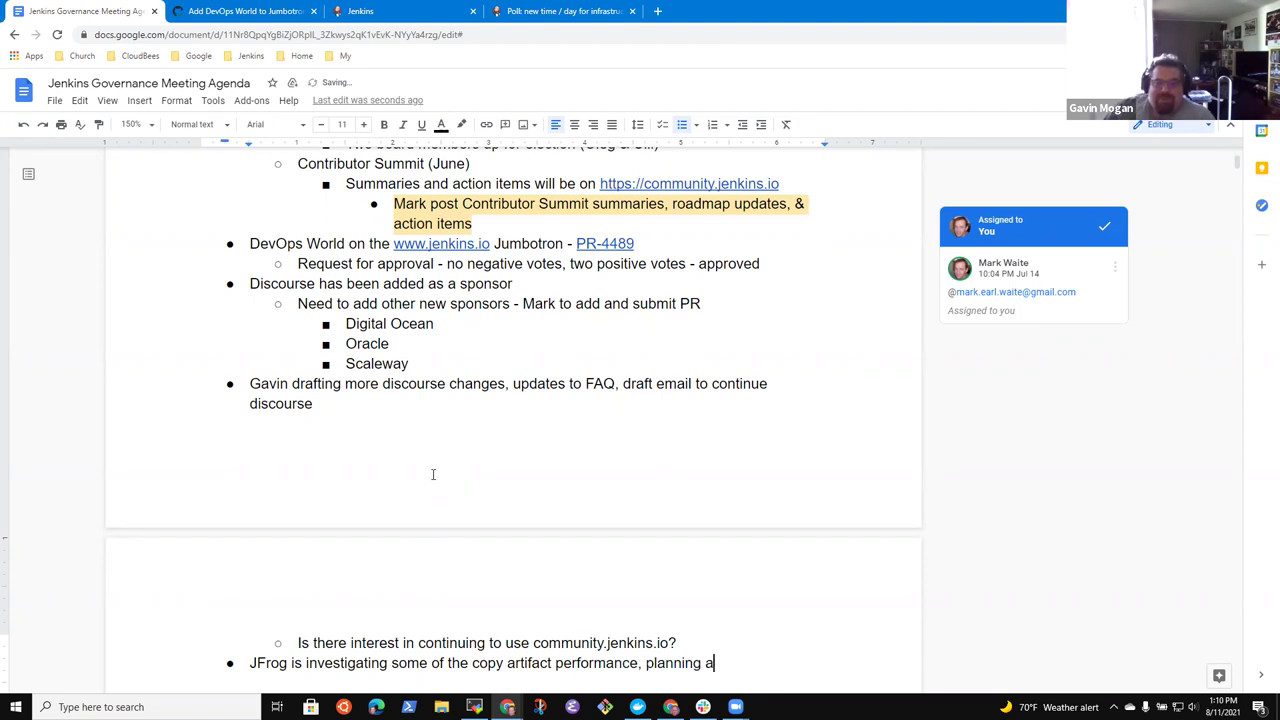
pyautogui.write('n upgrade of our ')
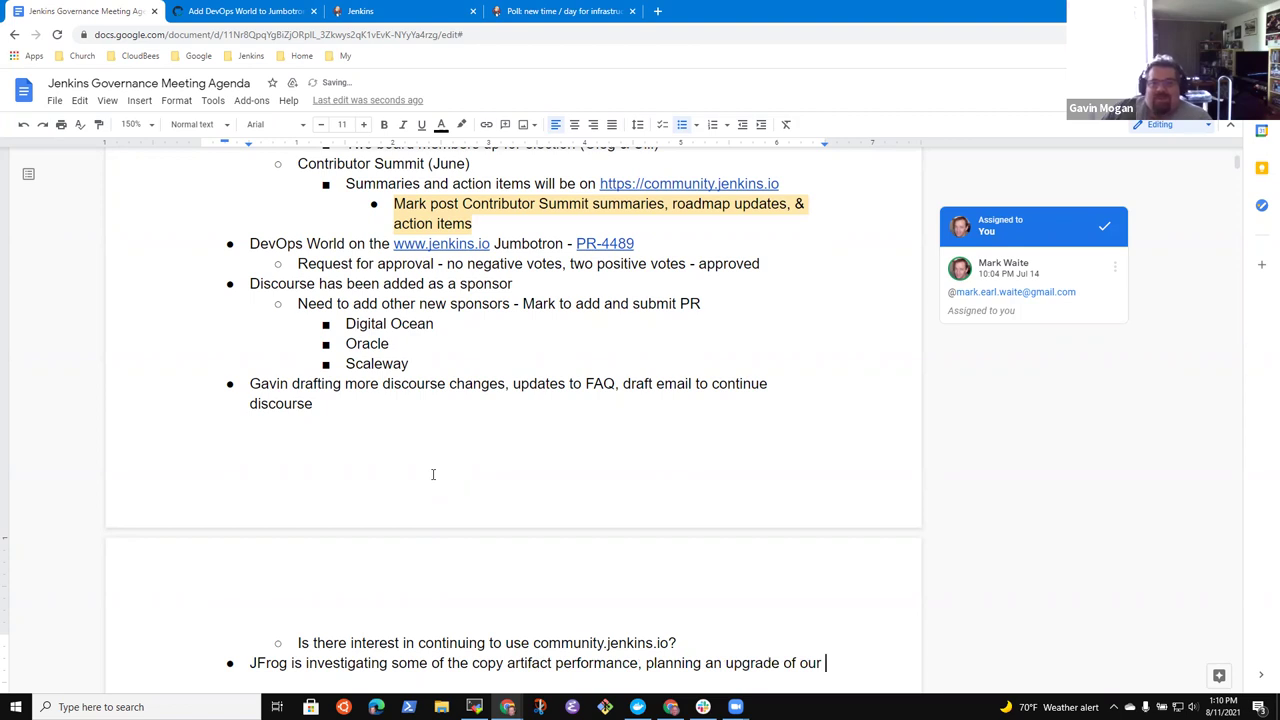
pyautogui.write('repositor')
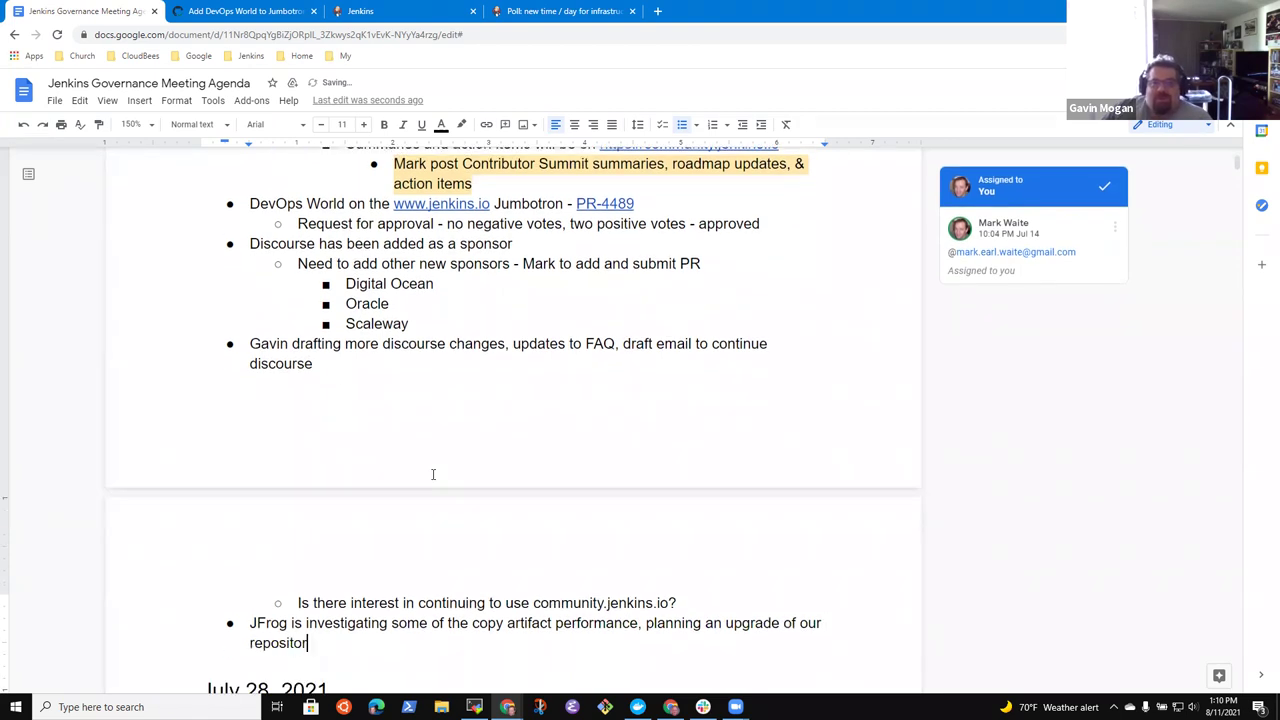
pyautogui.write('y instance')
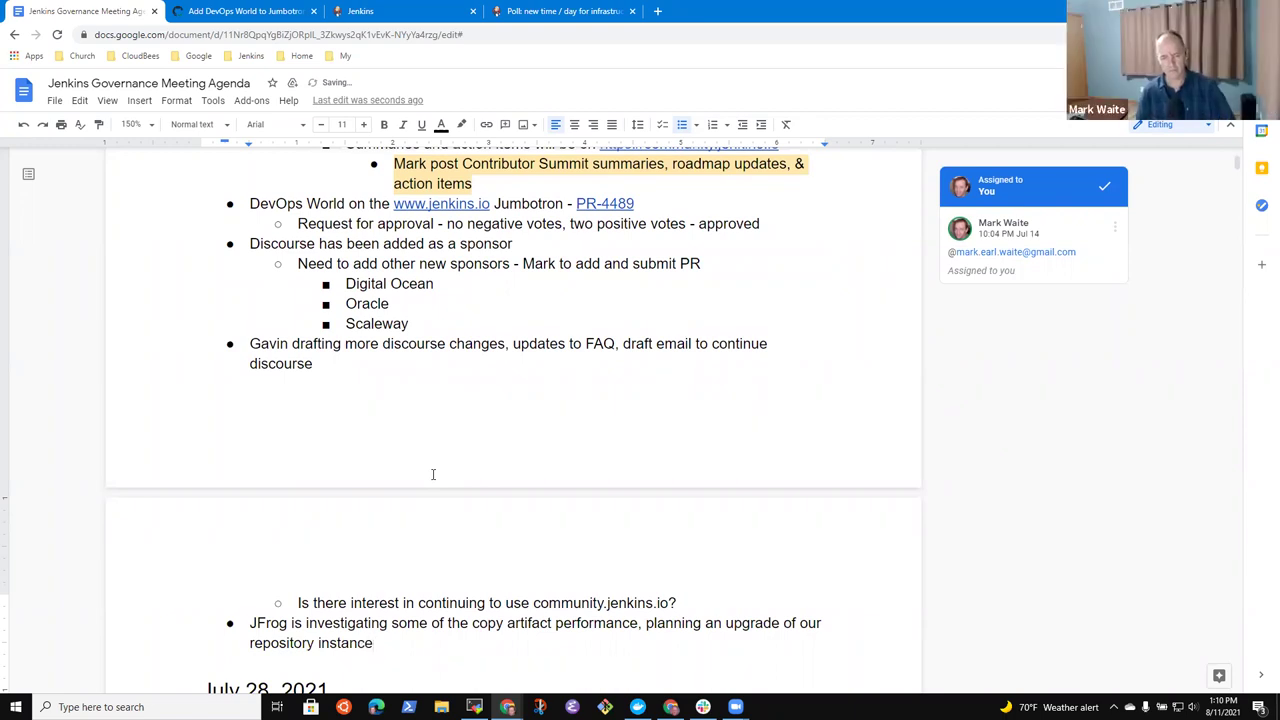
# Start a JFrog sub-point about waiting for a colleague to return, and select 'copy artifact' above
pyautogui.press('Return')
pyautogui.press('Tab')
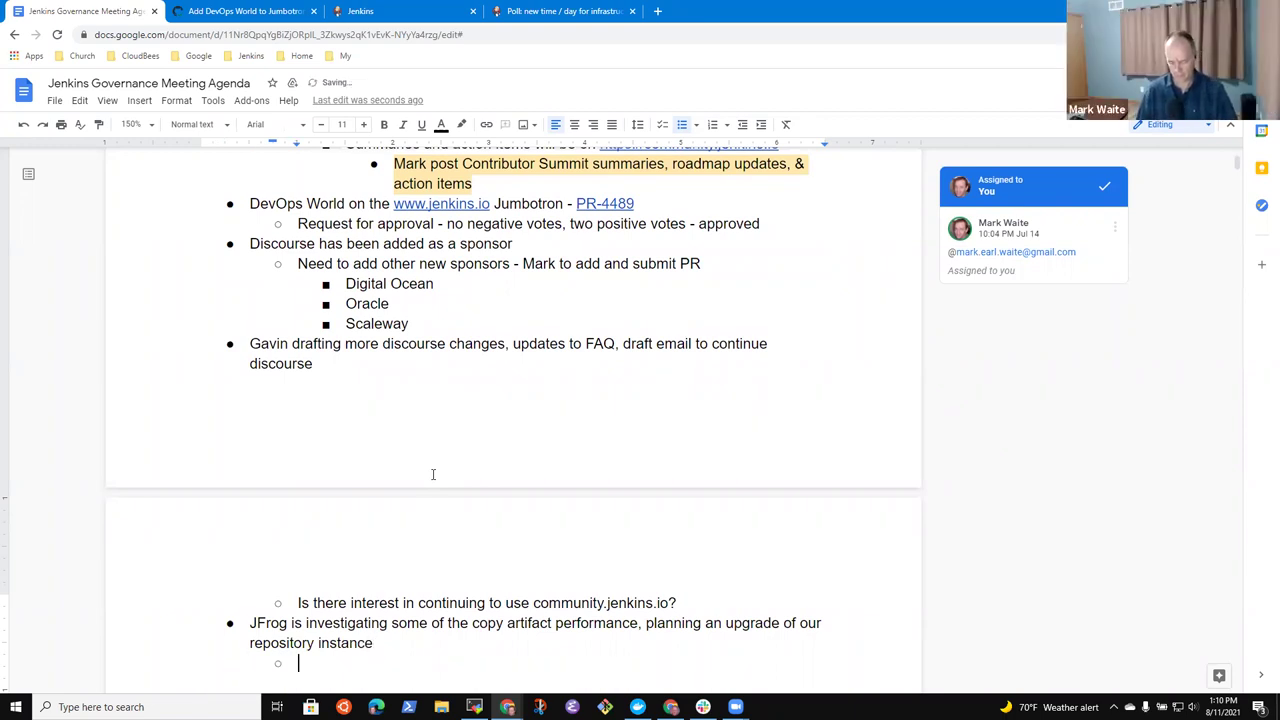
pyautogui.write('Waiting for Olivier ')
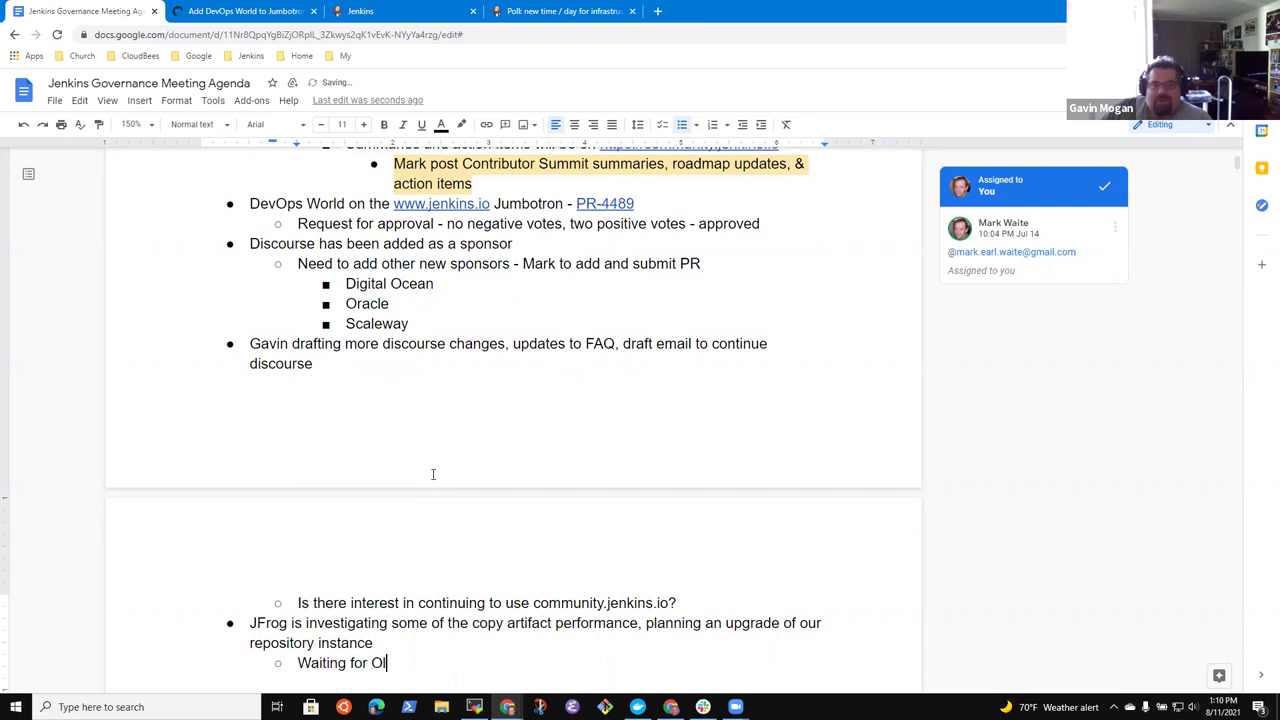
pyautogui.write('Verni')
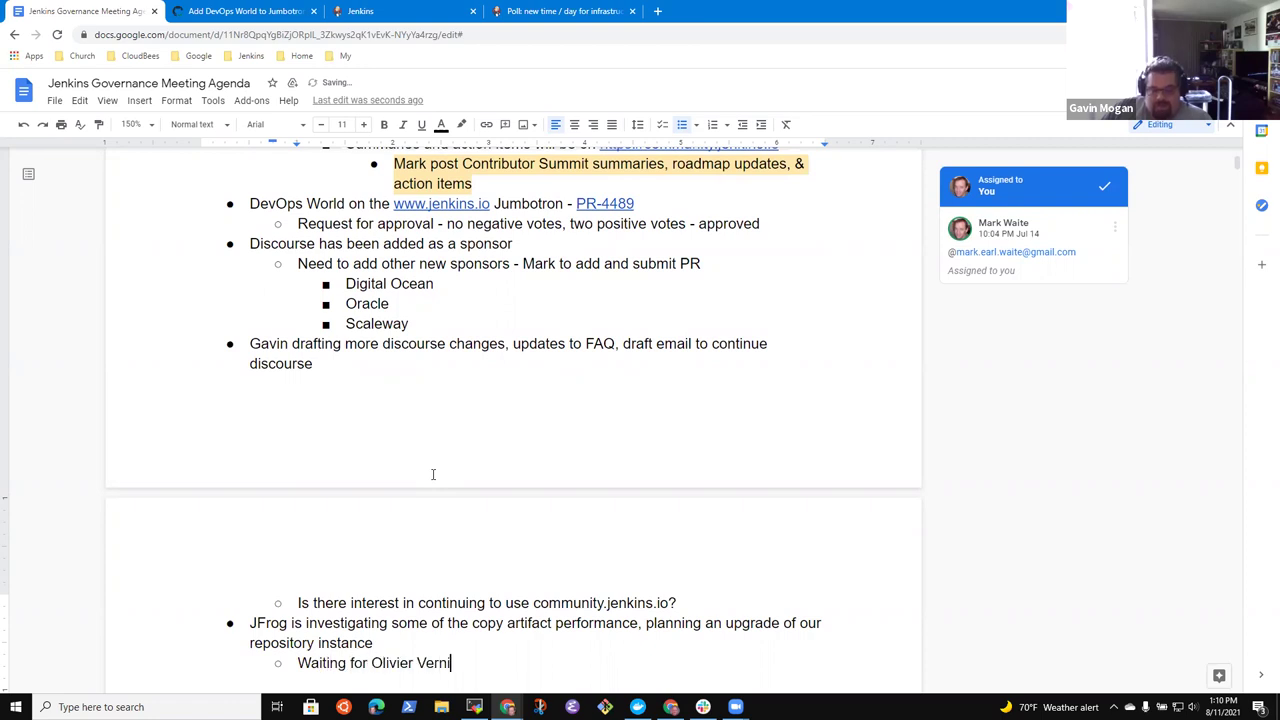
pyautogui.write('n to return')
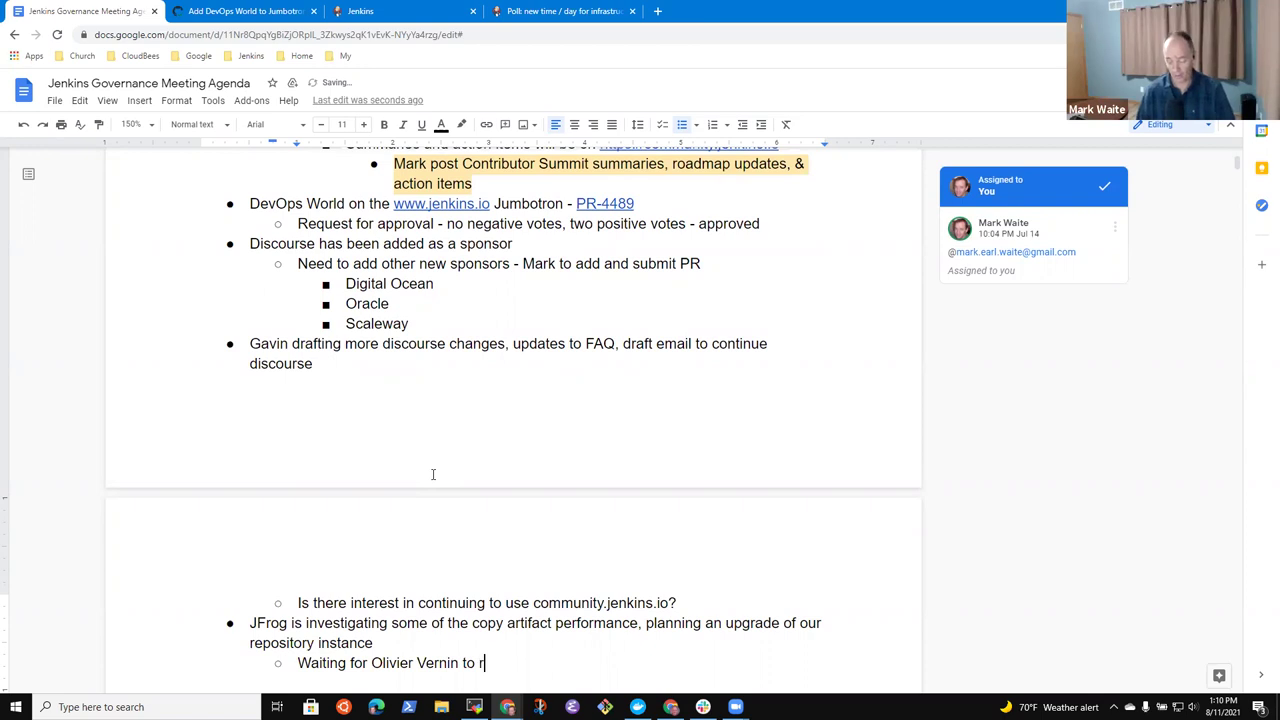
pyautogui.hotkey('ctrl', 'Left')
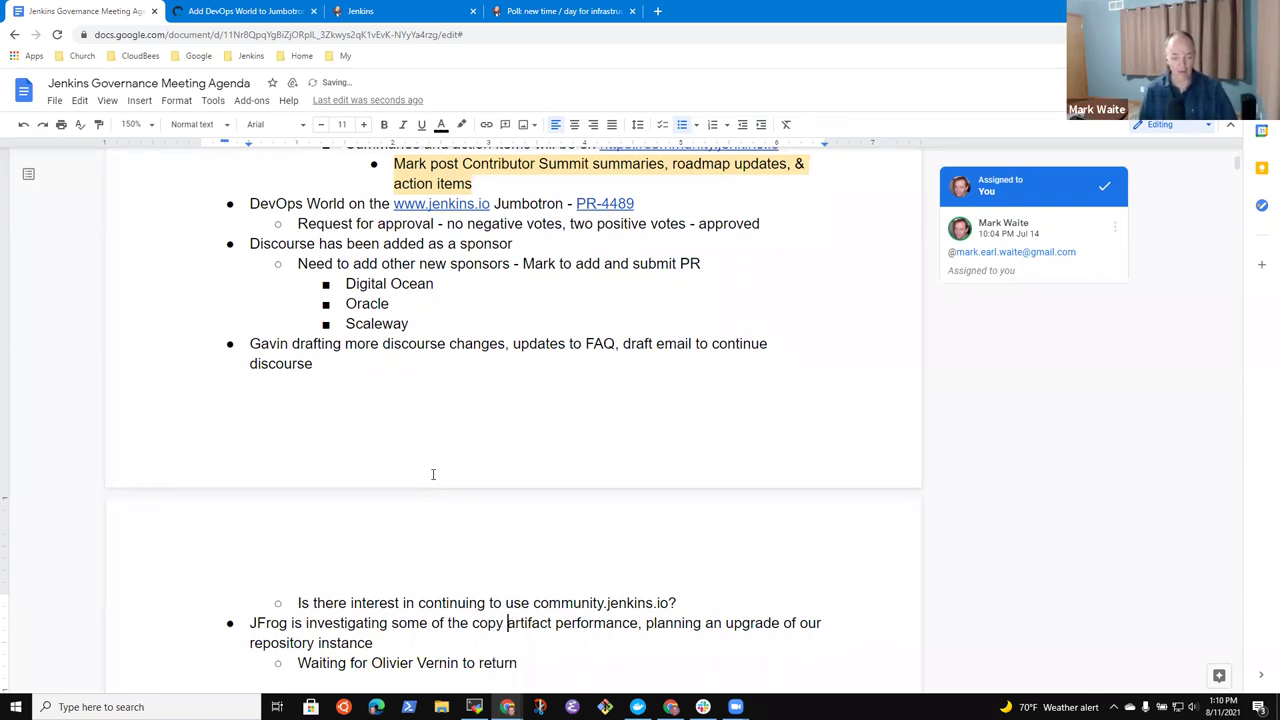
pyautogui.hotkey('ctrl', 'shift', 'Right')
pyautogui.hotkey('ctrl', 'Left')
pyautogui.hotkey('ctrl', 'Left')
pyautogui.hotkey('ctrl', 'shift', 'Right')
pyautogui.hotkey('ctrl', 'shift', 'Right')
pyautogui.hotkey('ctrl', 'shift', 'Right')
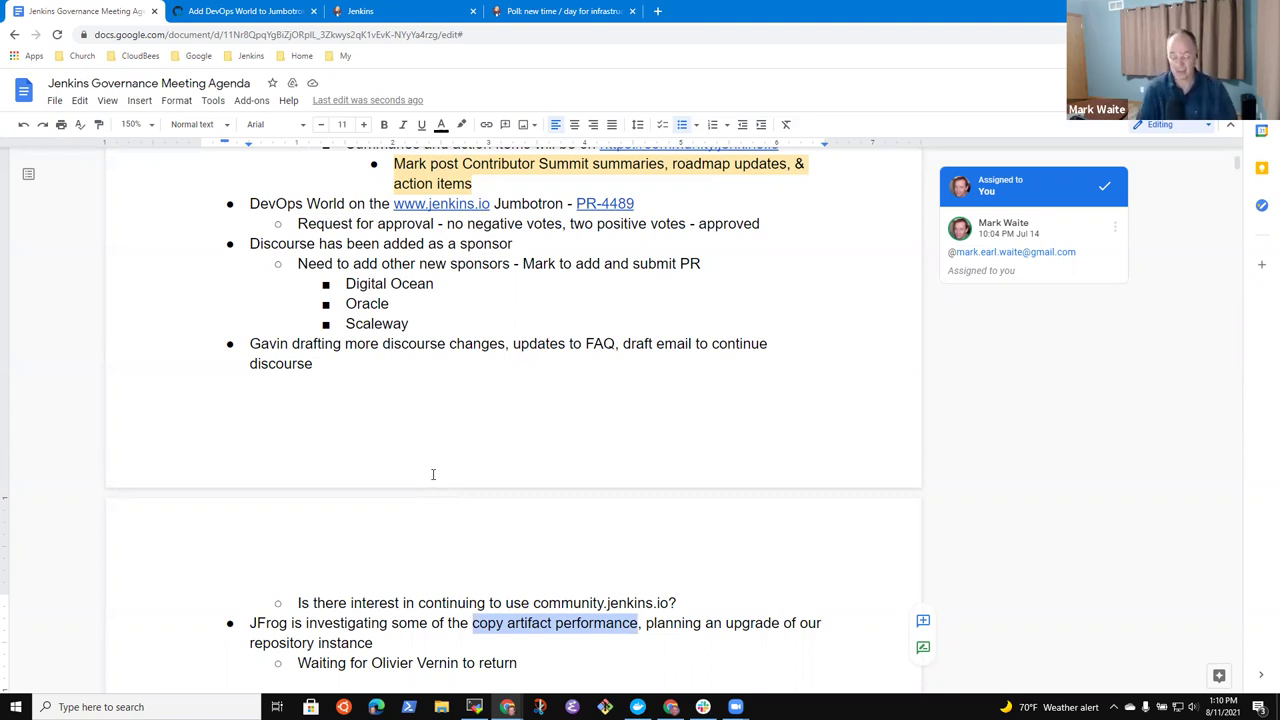
# End the waiting note with 'before upgrade' and begin a new top-level bullet
pyautogui.press('Down')
pyautogui.press('Down')
pyautogui.scroll(-1, 433, 474)
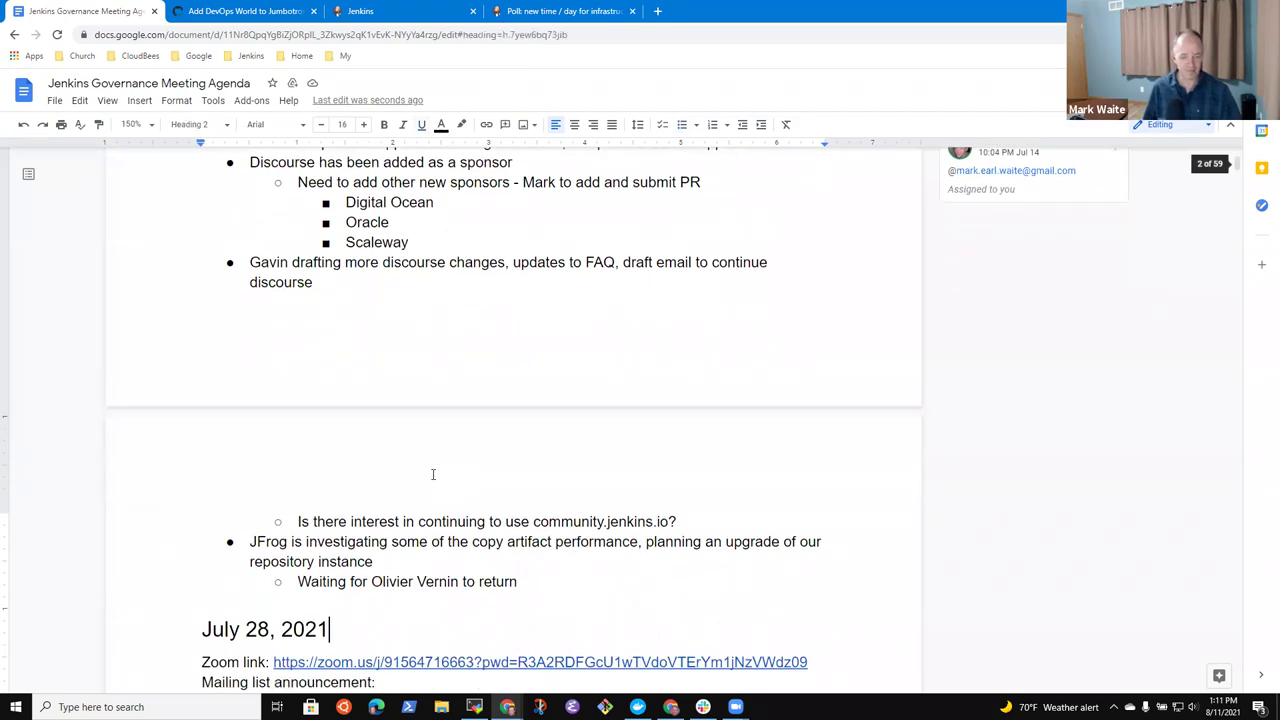
pyautogui.write(' before ap')
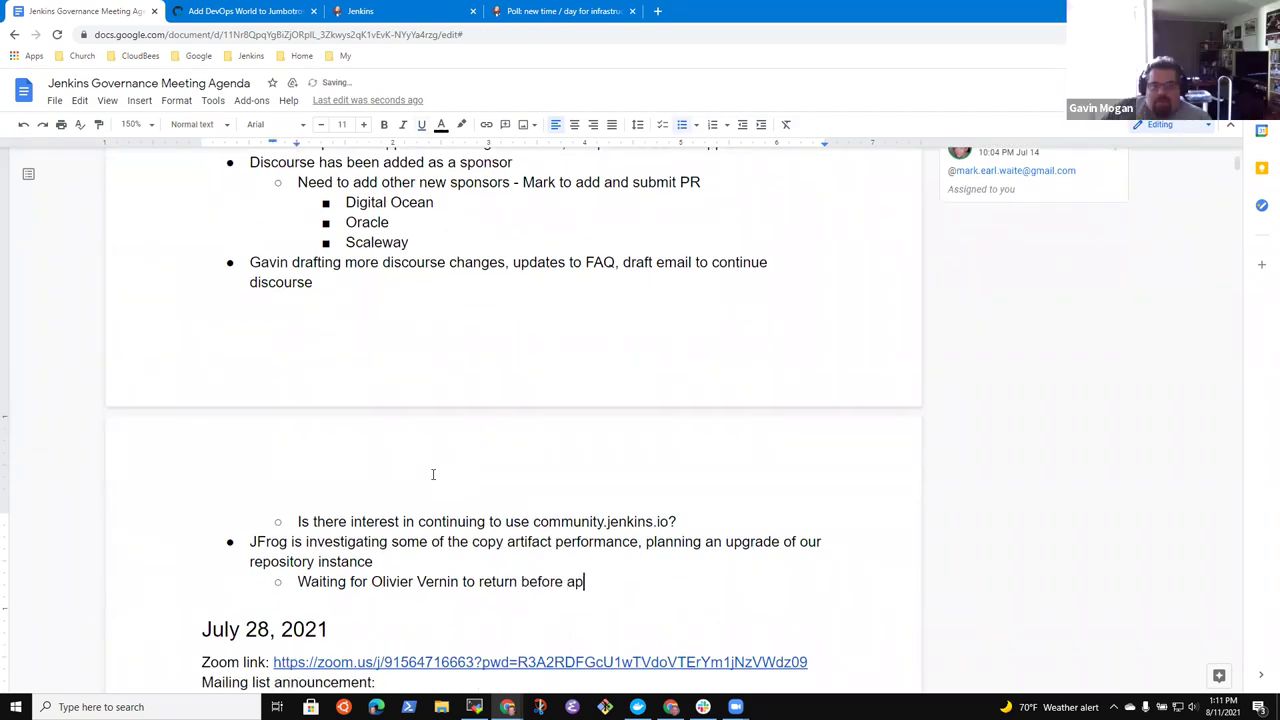
pyautogui.write('plying the ')
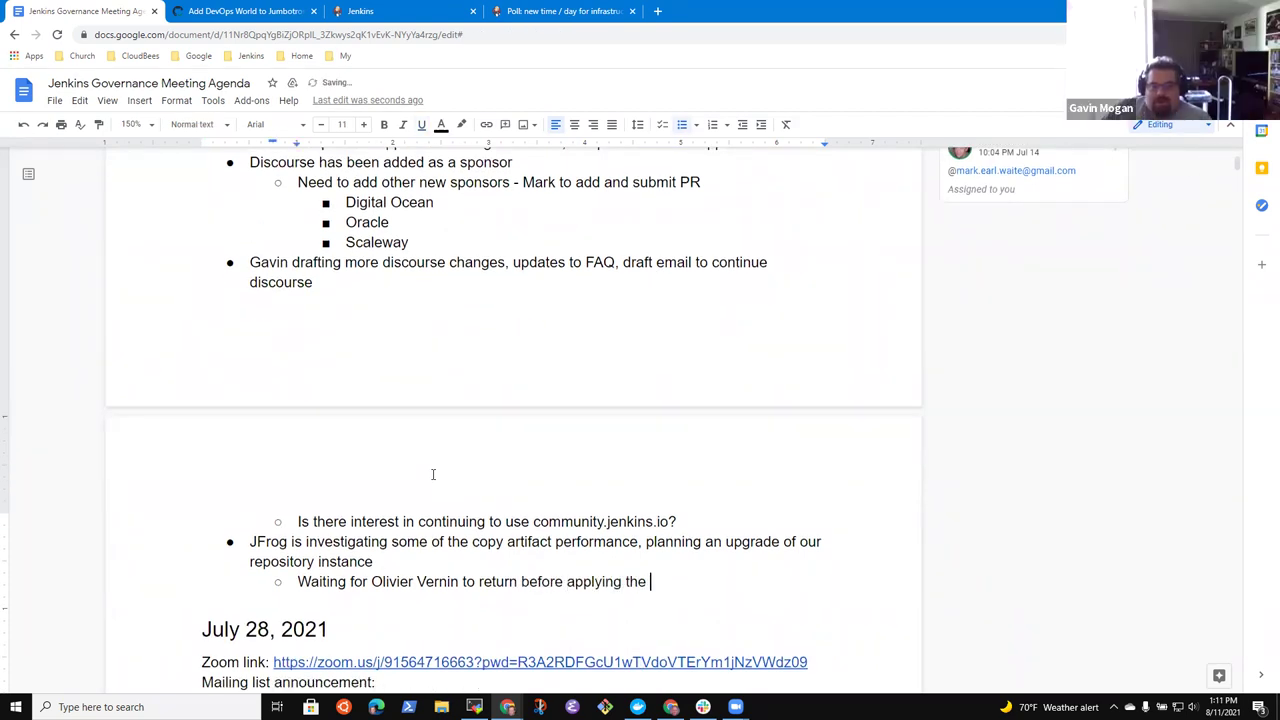
pyautogui.write('change')
pyautogui.hotkey('ctrl', 'BackSpace')
pyautogui.hotkey('ctrl', 'BackSpace')
pyautogui.hotkey('ctrl', 'BackSpace')
pyautogui.write('upgrade')
pyautogui.press('Return')
pyautogui.hotkey('shift', 'Tab')
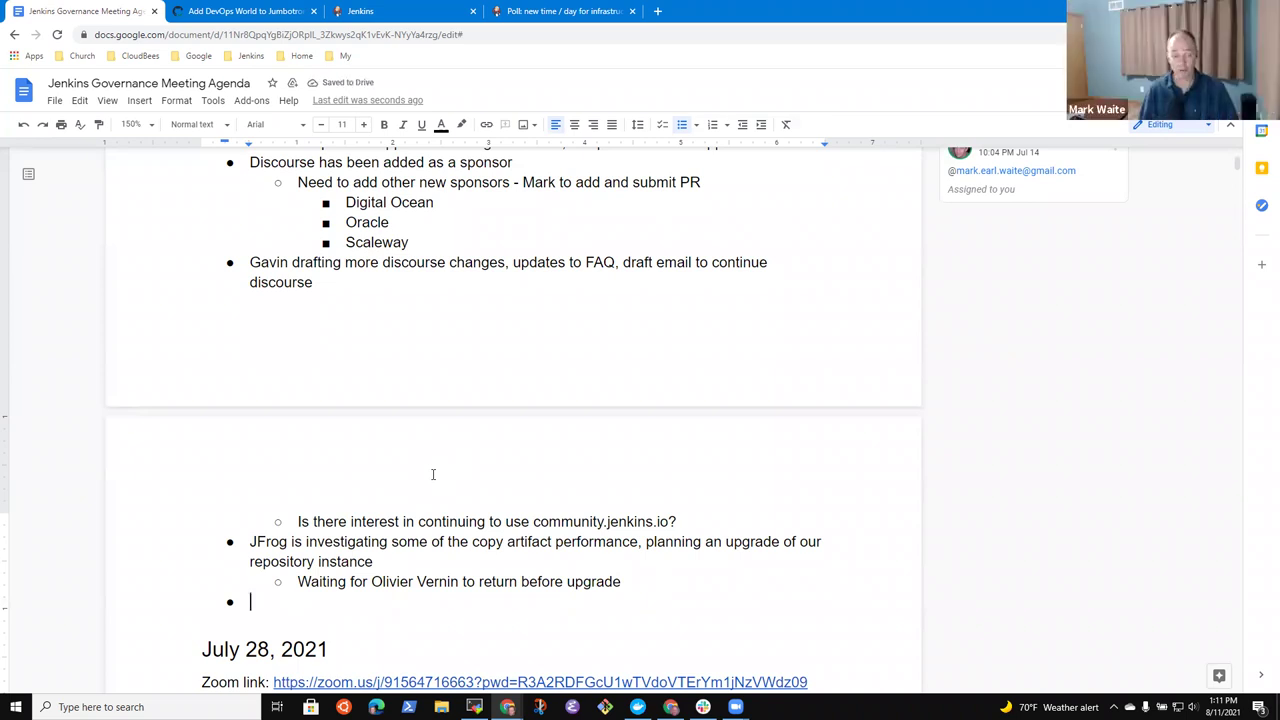
pyautogui.write('Li')
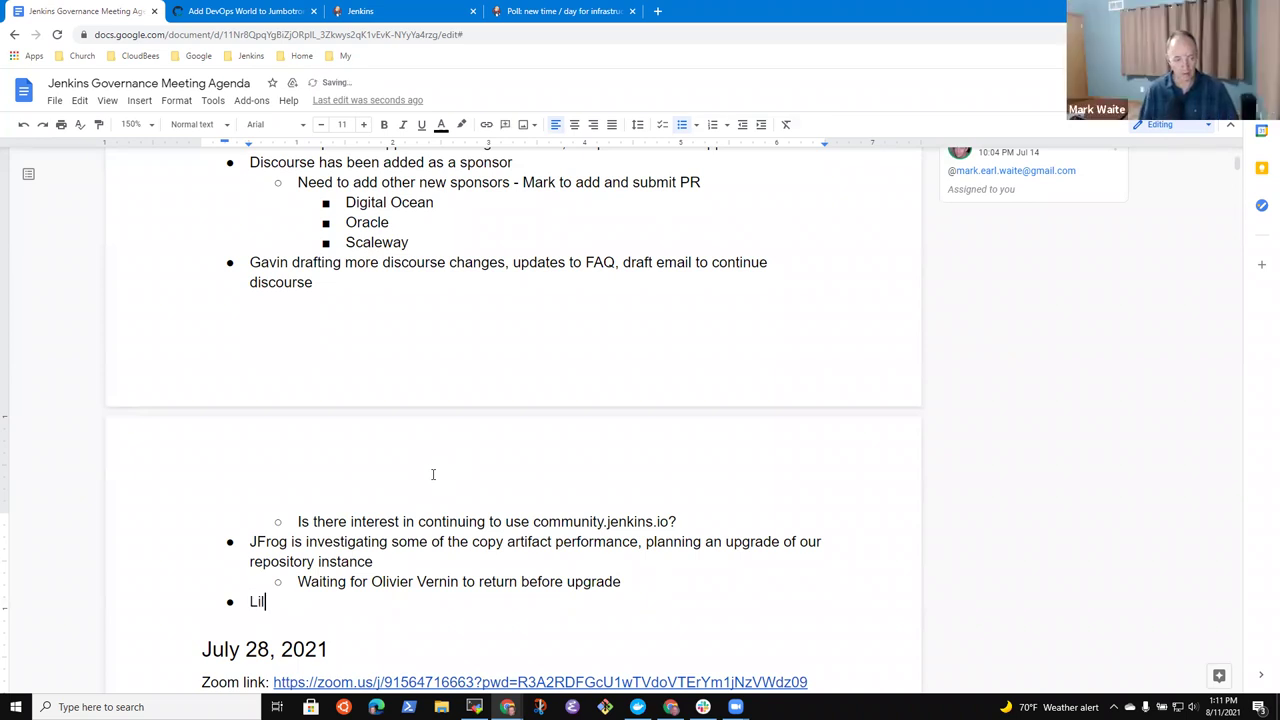
pyautogui.write('nk')
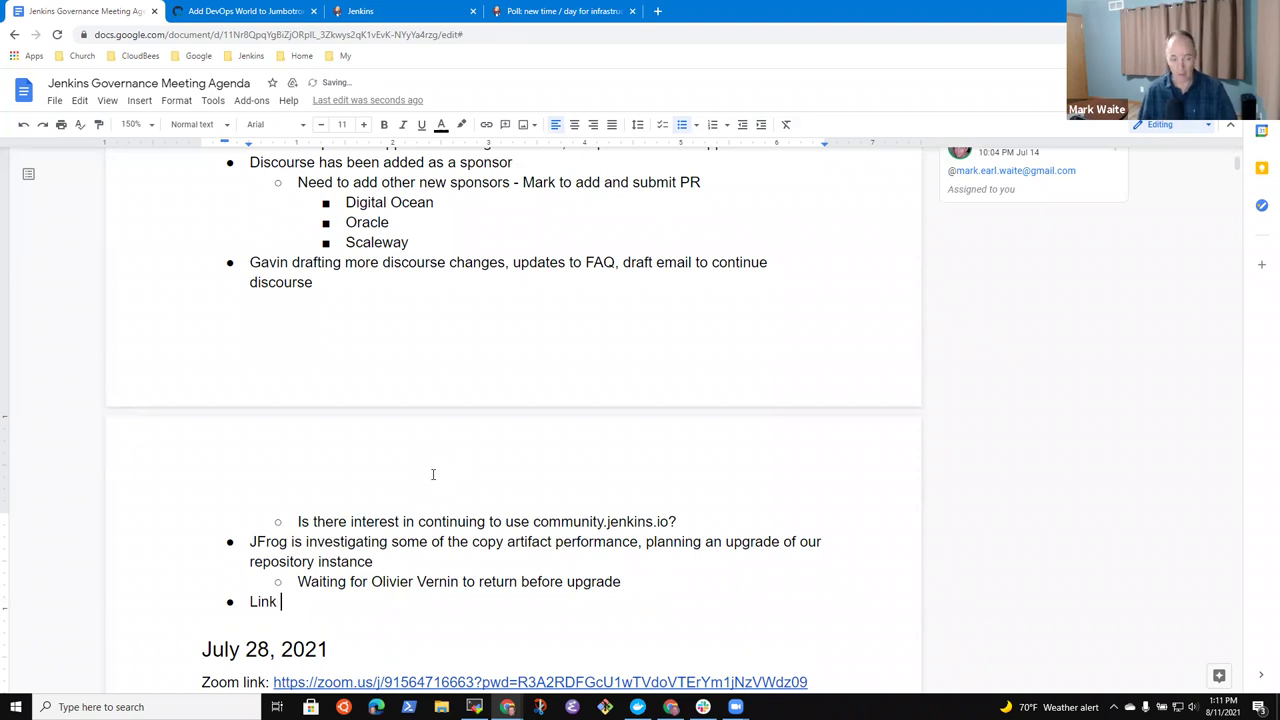
pyautogui.write('s to the ')
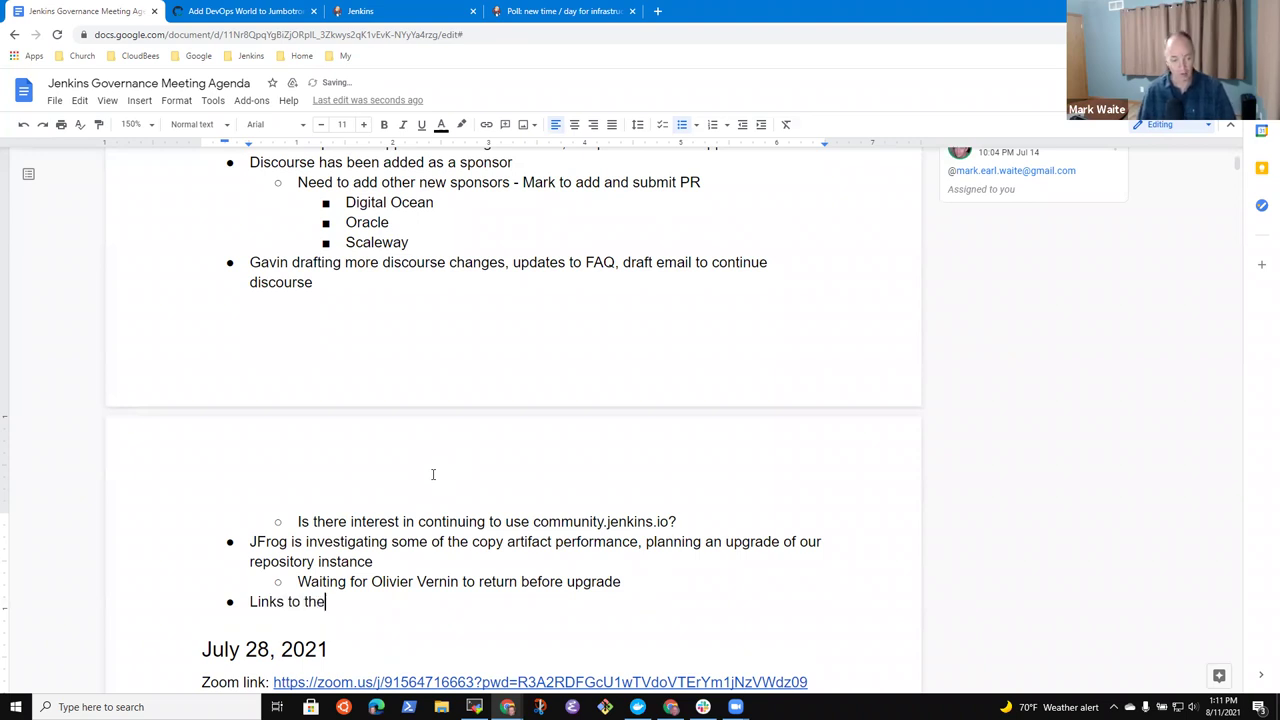
pyautogui.write('st')
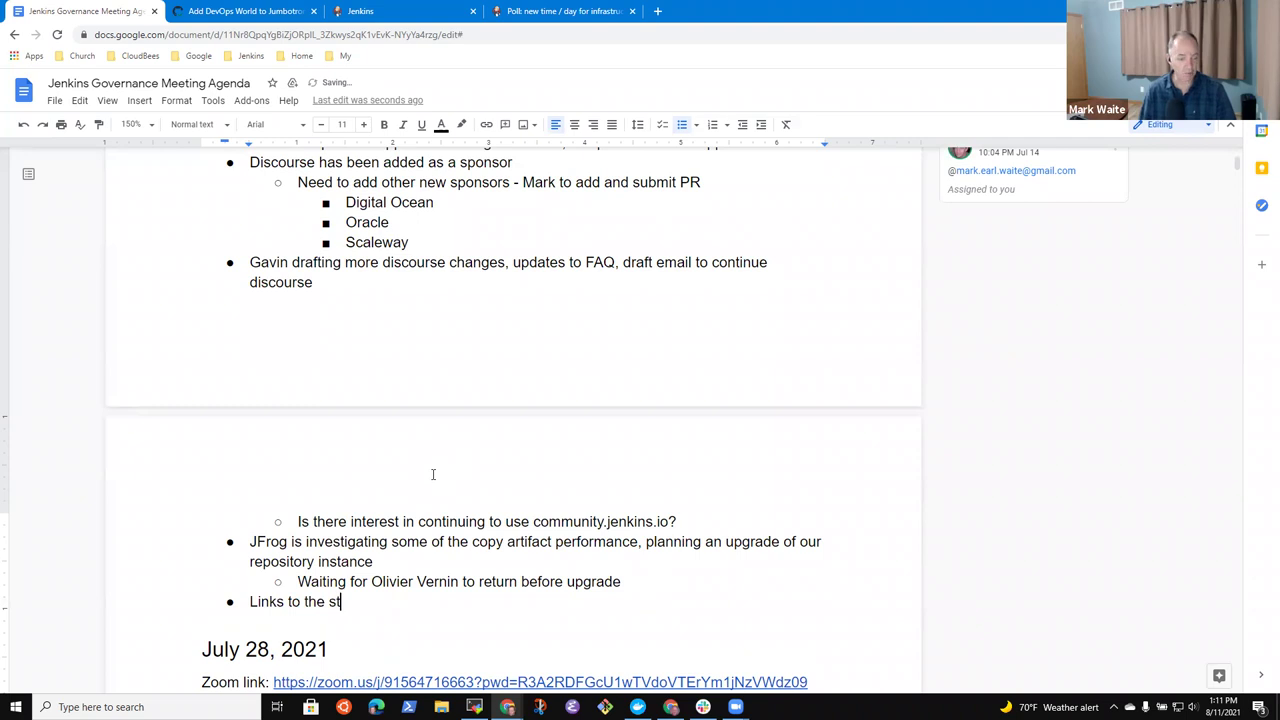
pyautogui.write('atus .')
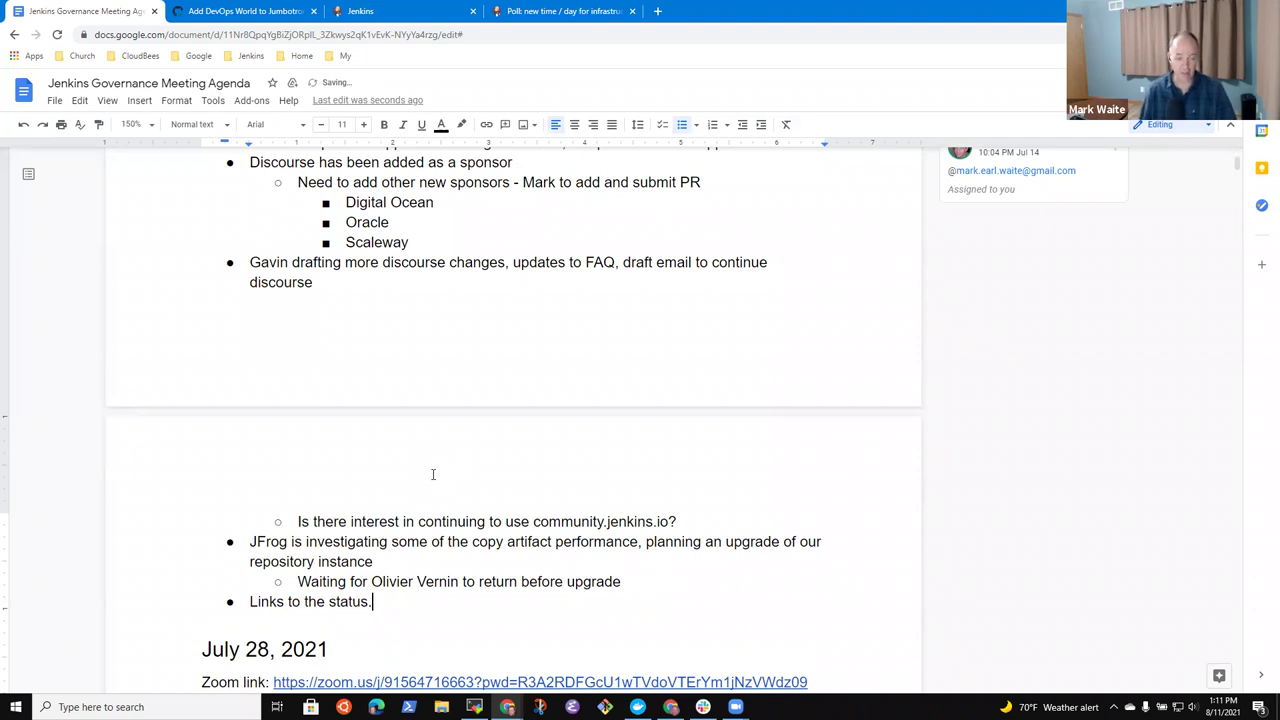
pyautogui.write('jenk')
pyautogui.press('BackSpace')
pyautogui.press('BackSpace')
pyautogui.press('BackSpace')
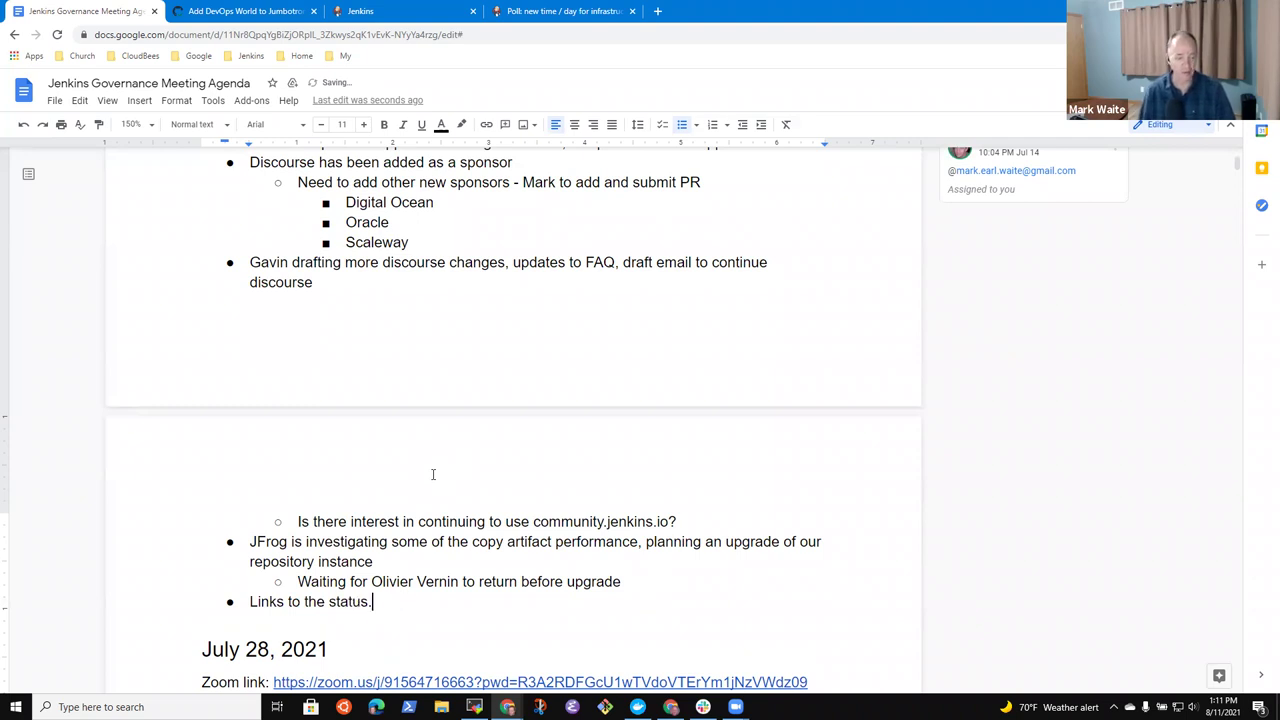
pyautogui.write('jenkins.io ')
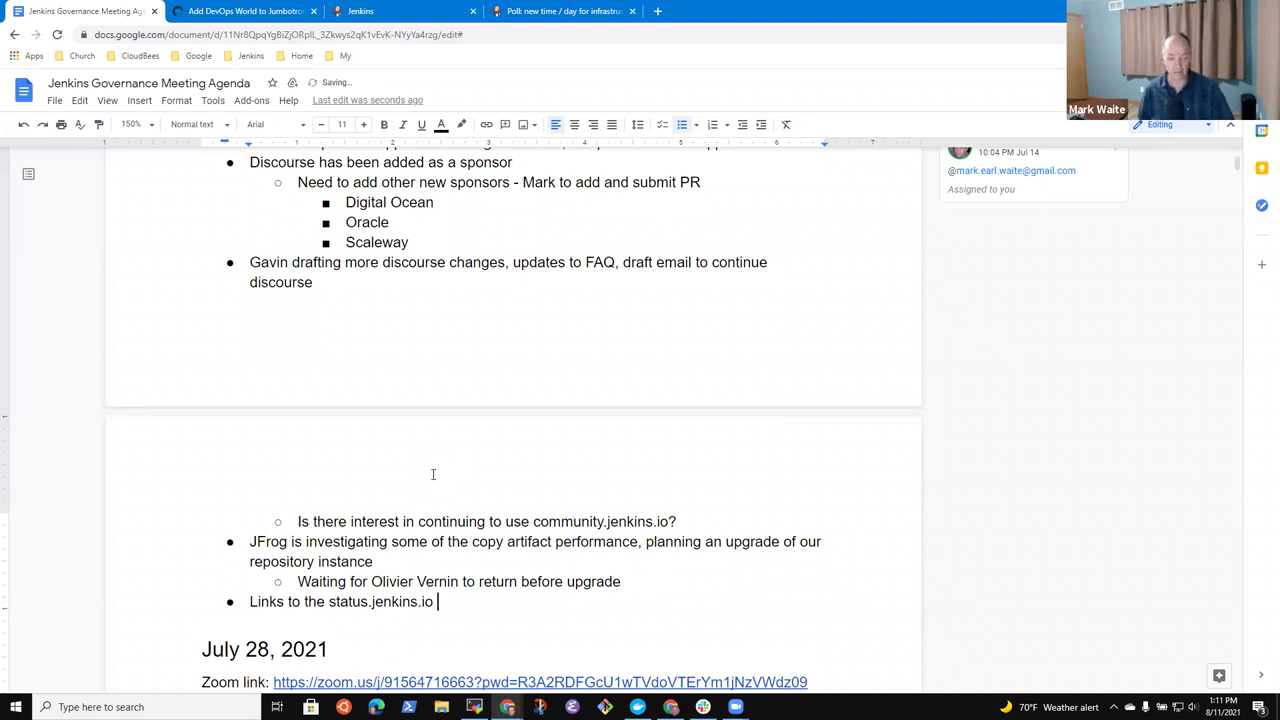
pyautogui.write('from www.')
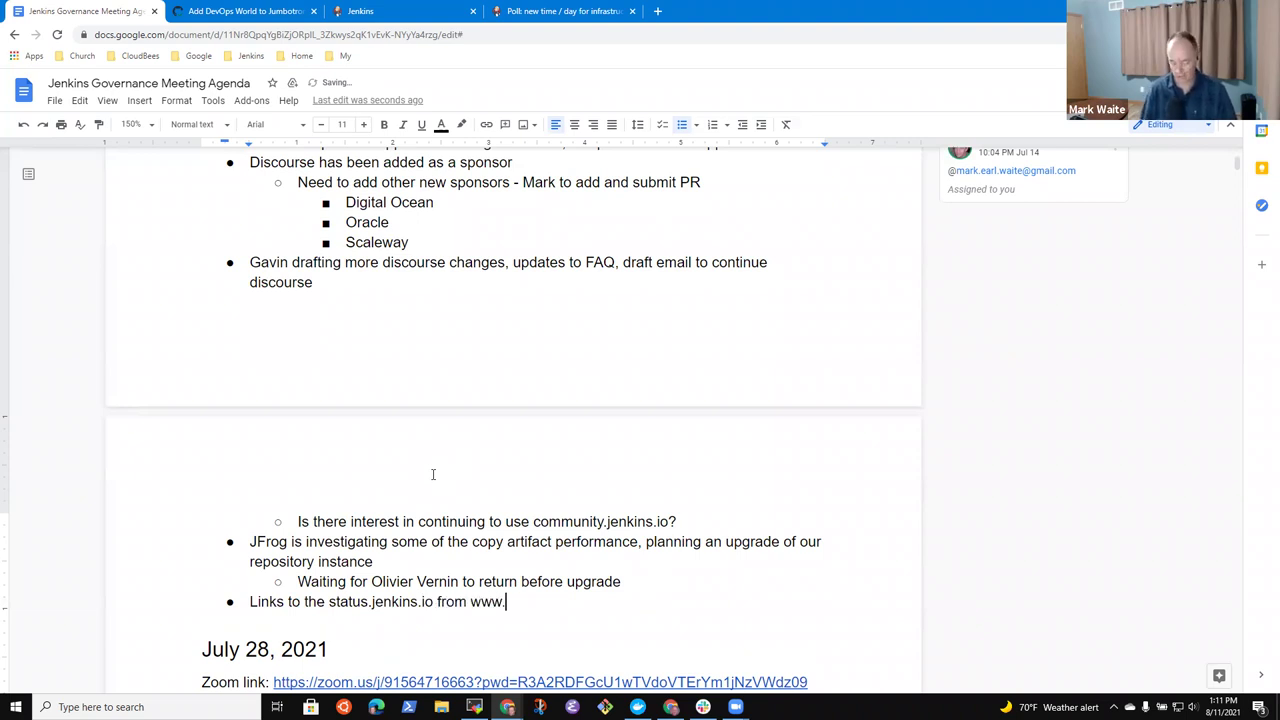
pyautogui.write('jenkins.io')
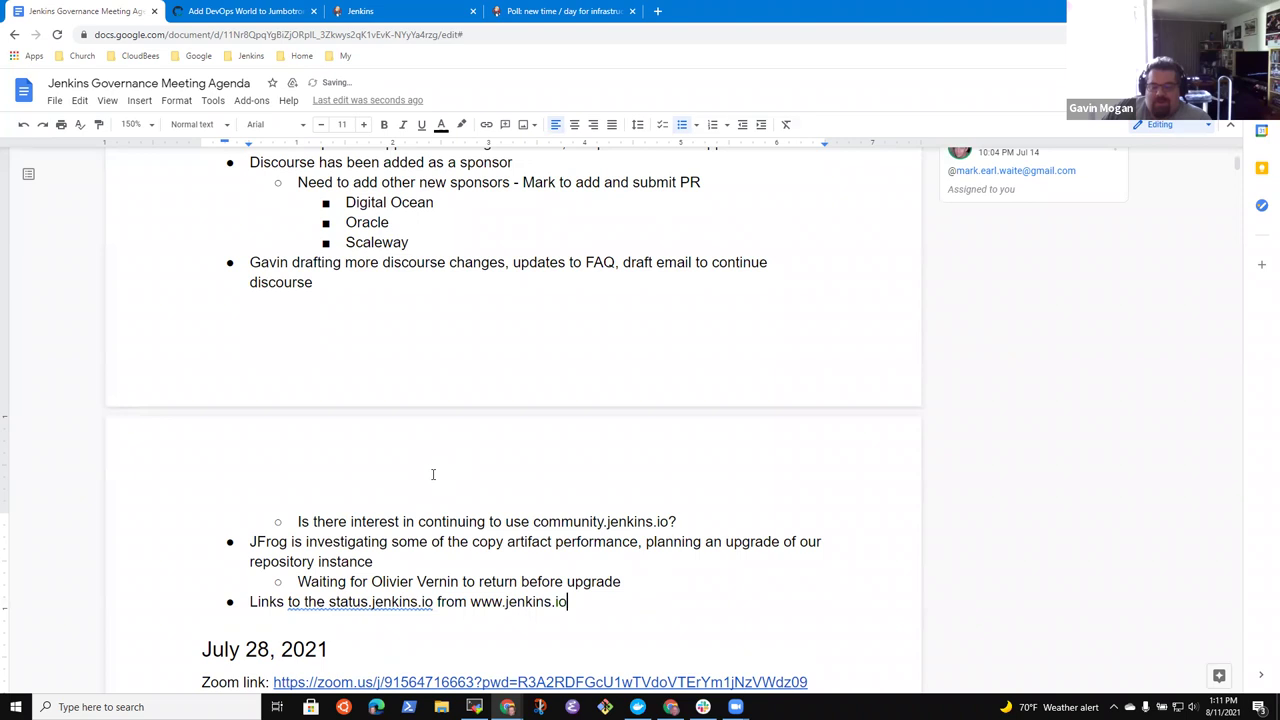
pyautogui.hotkey('ctrl', 'Left')
pyautogui.hotkey('ctrl', 'Left')
pyautogui.hotkey('ctrl', 'Left')
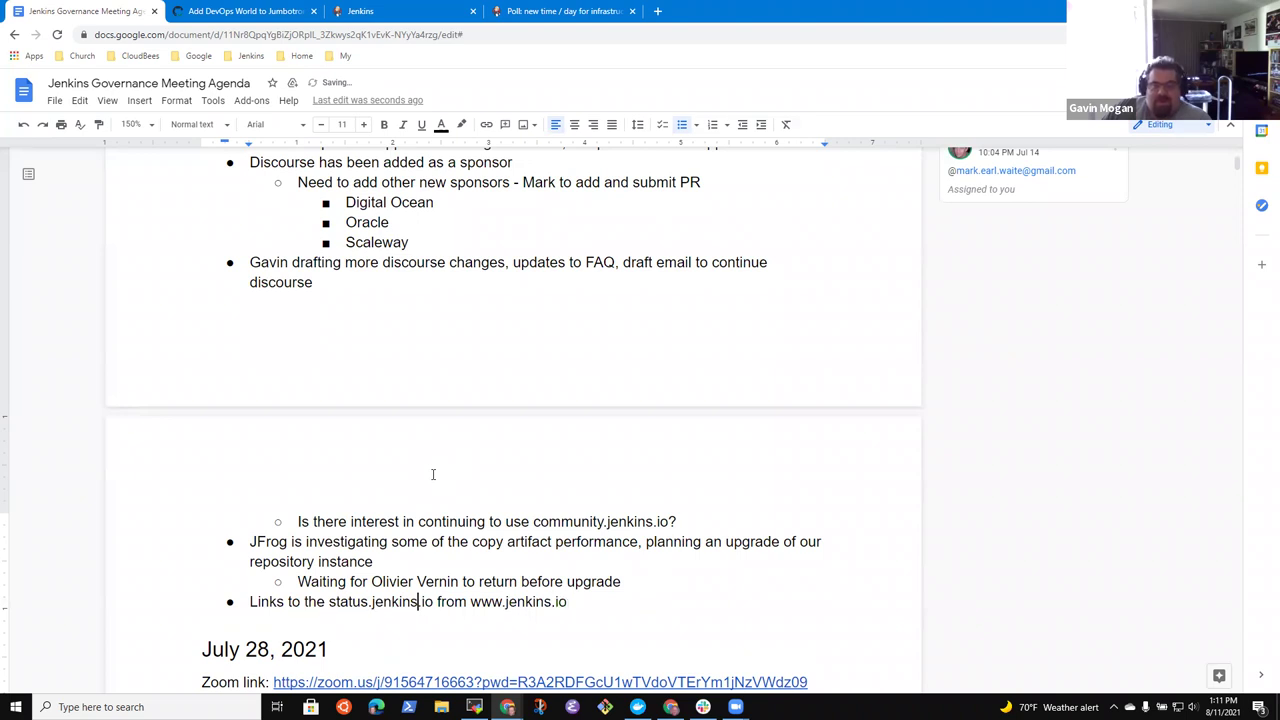
pyautogui.hotkey('ctrl', 'shift', 'Left')
pyautogui.press('BackSpace')
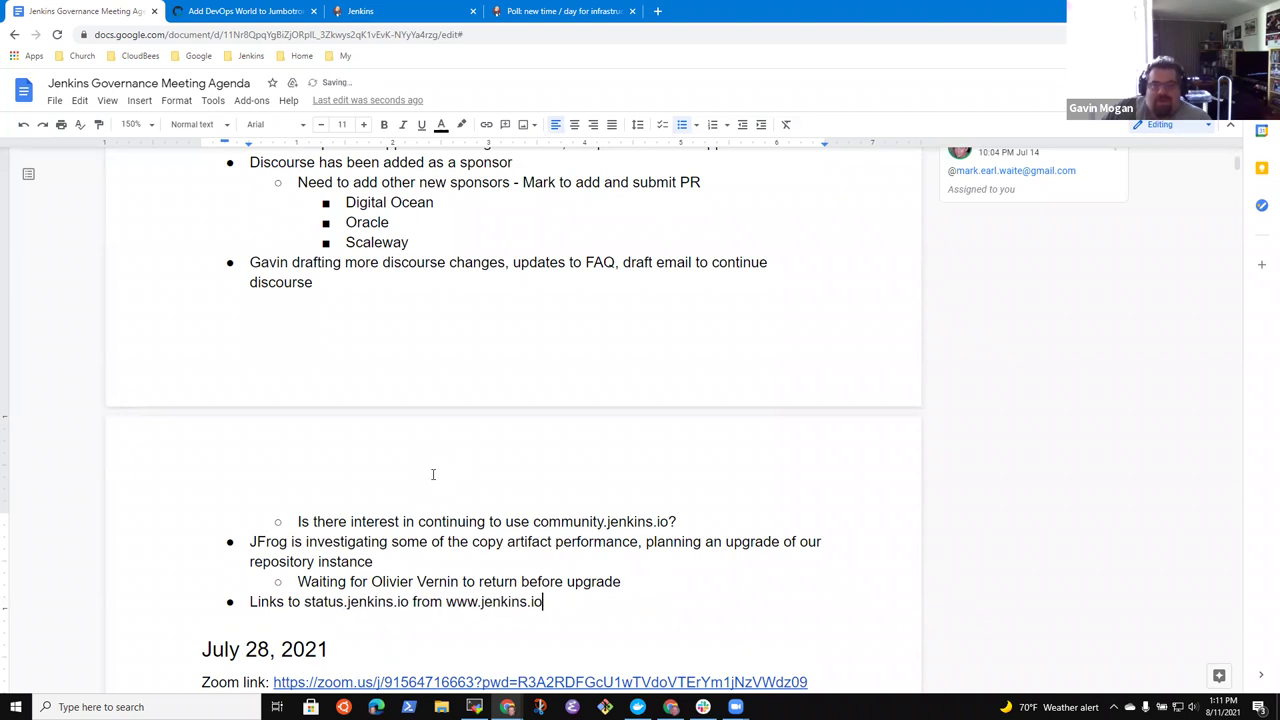
# Add sub-points 'User impacting announcements location' and 'We've used blog posts to announce outages'
pyautogui.press('End')
pyautogui.press('Return')
pyautogui.press('Tab')
pyautogui.write('Java 11 ')
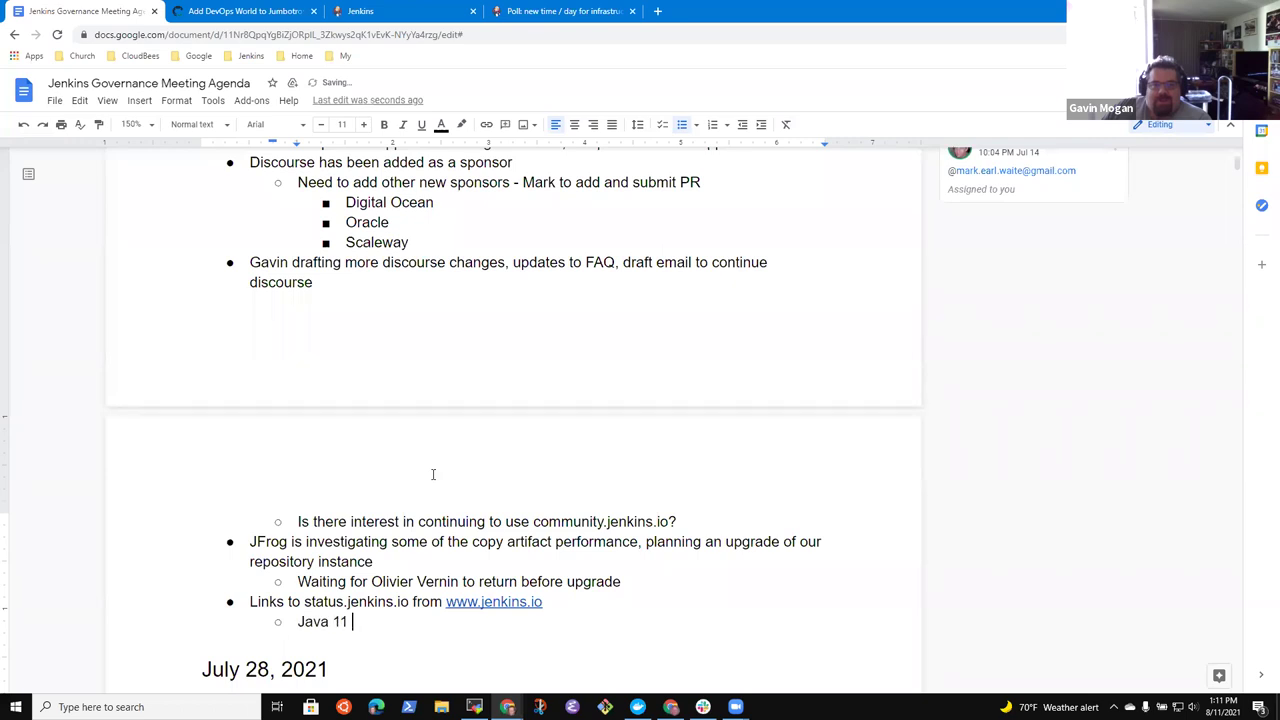
pyautogui.write('asked')
pyautogui.hotkey('ctrl', 'BackSpace')
pyautogui.hotkey('ctrl', 'BackSpace')
pyautogui.hotkey('ctrl', 'BackSpace')
pyautogui.hotkey('ctrl', 'BackSpace')
pyautogui.write('User impacting anno')
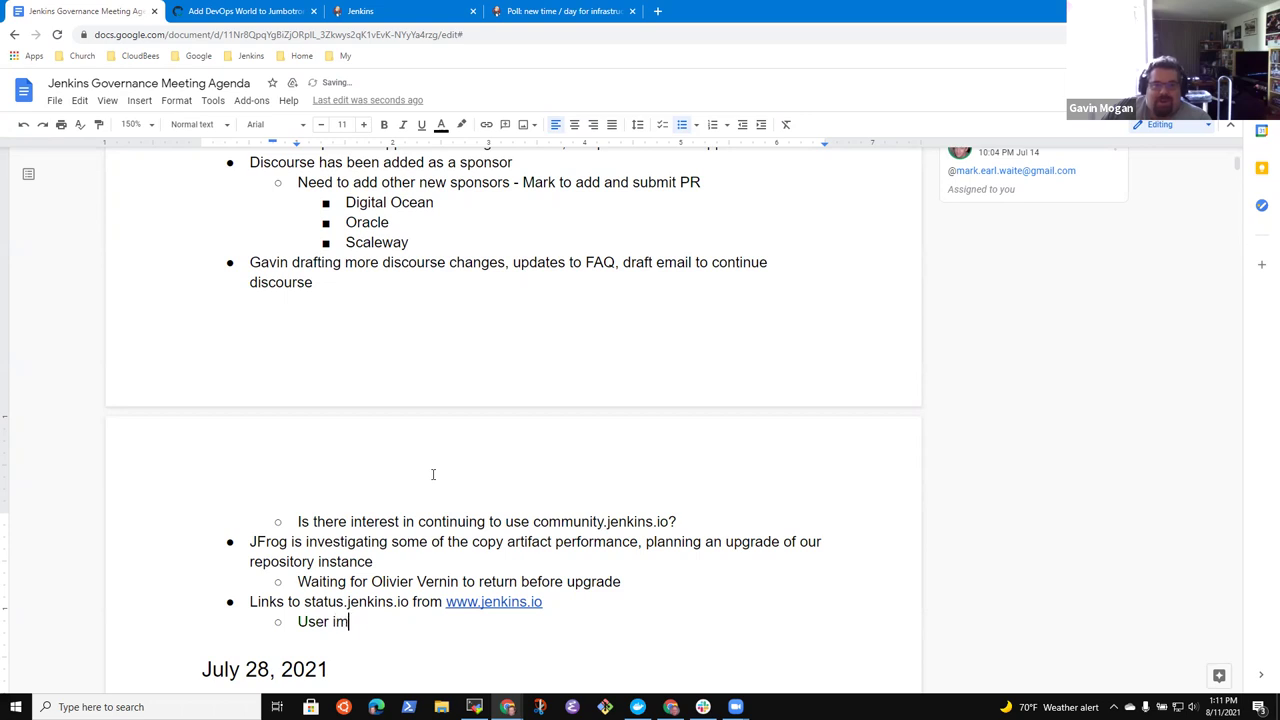
pyautogui.write('uncements')
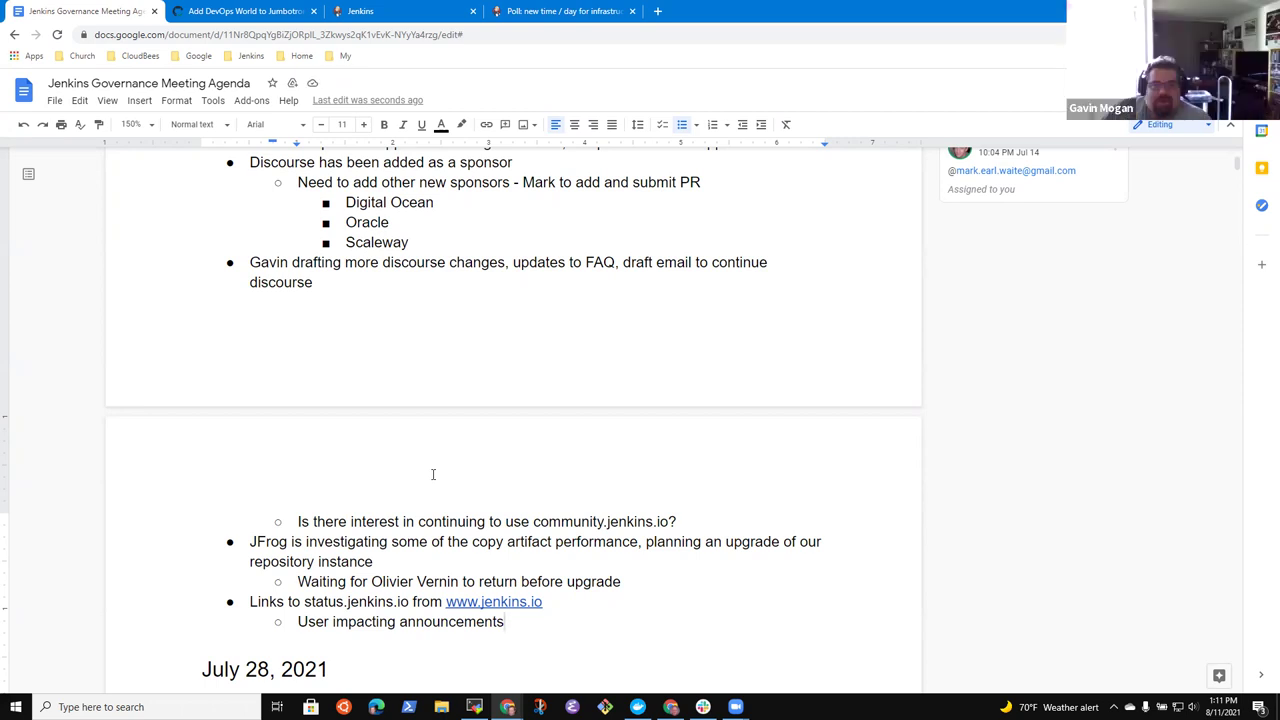
pyautogui.write(' location')
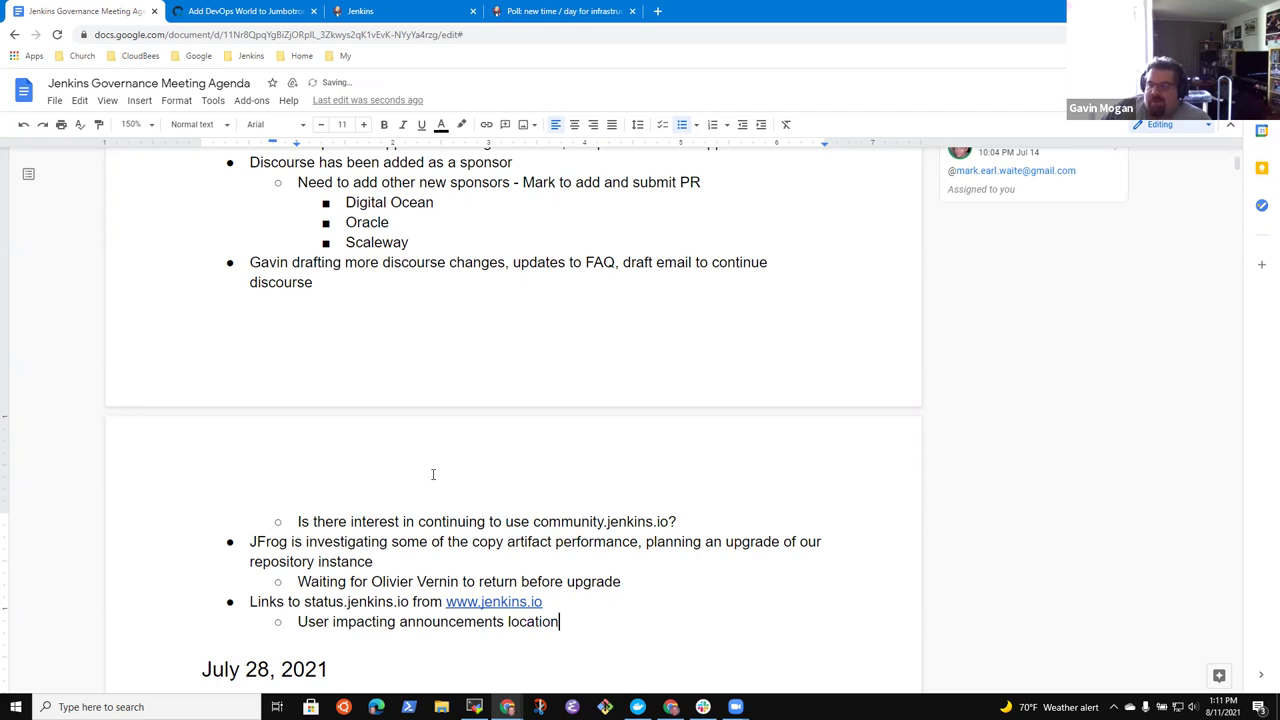
pyautogui.press('Return')
pyautogui.write("We've ")
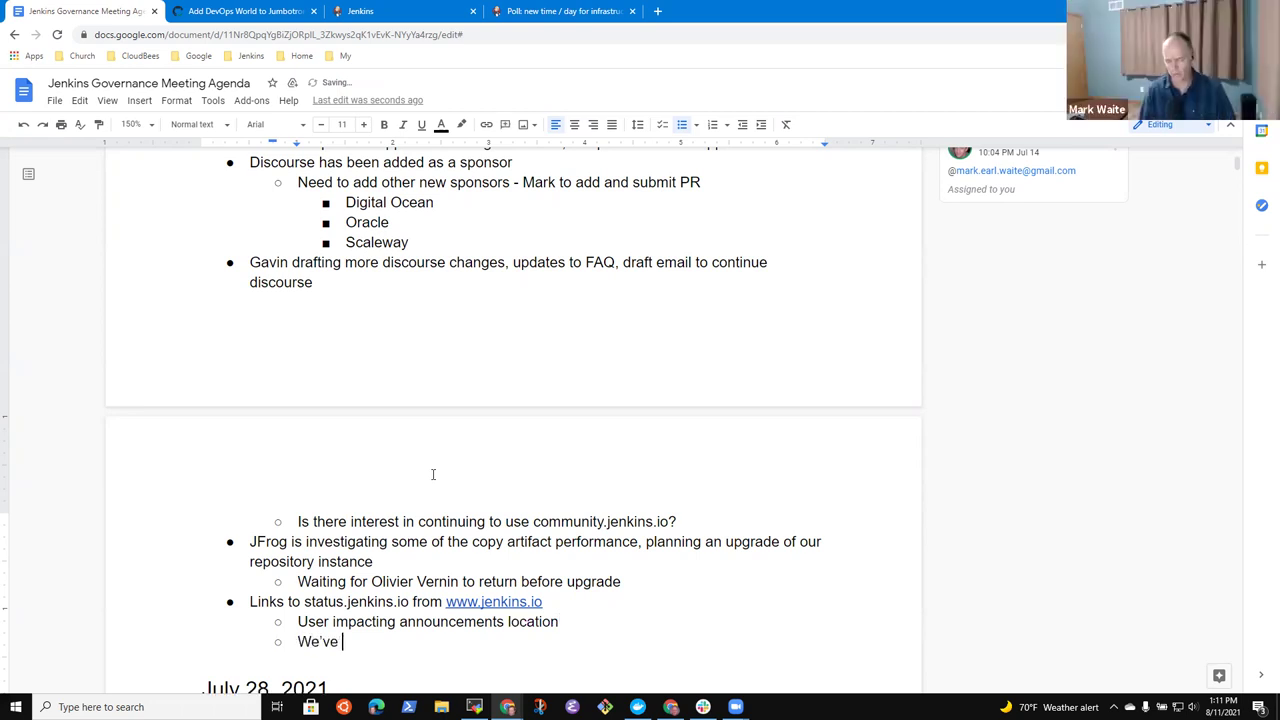
pyautogui.write('used blog ')
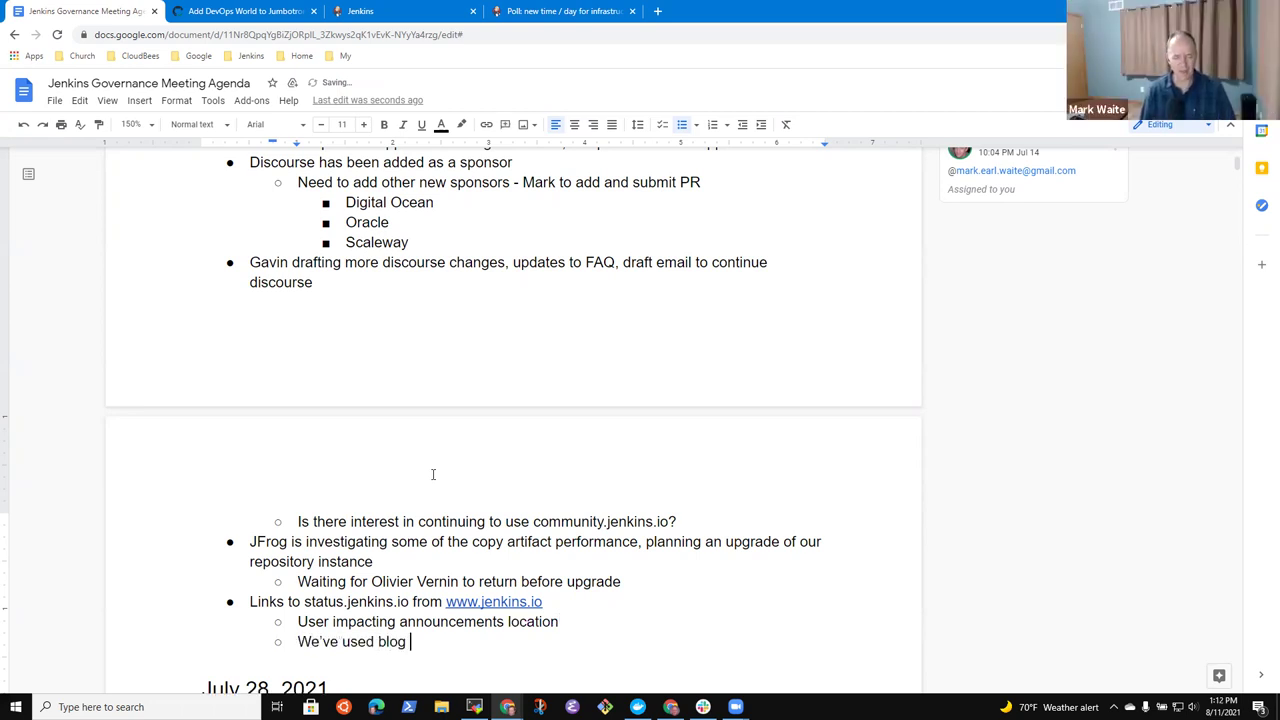
pyautogui.write('posts to annou')
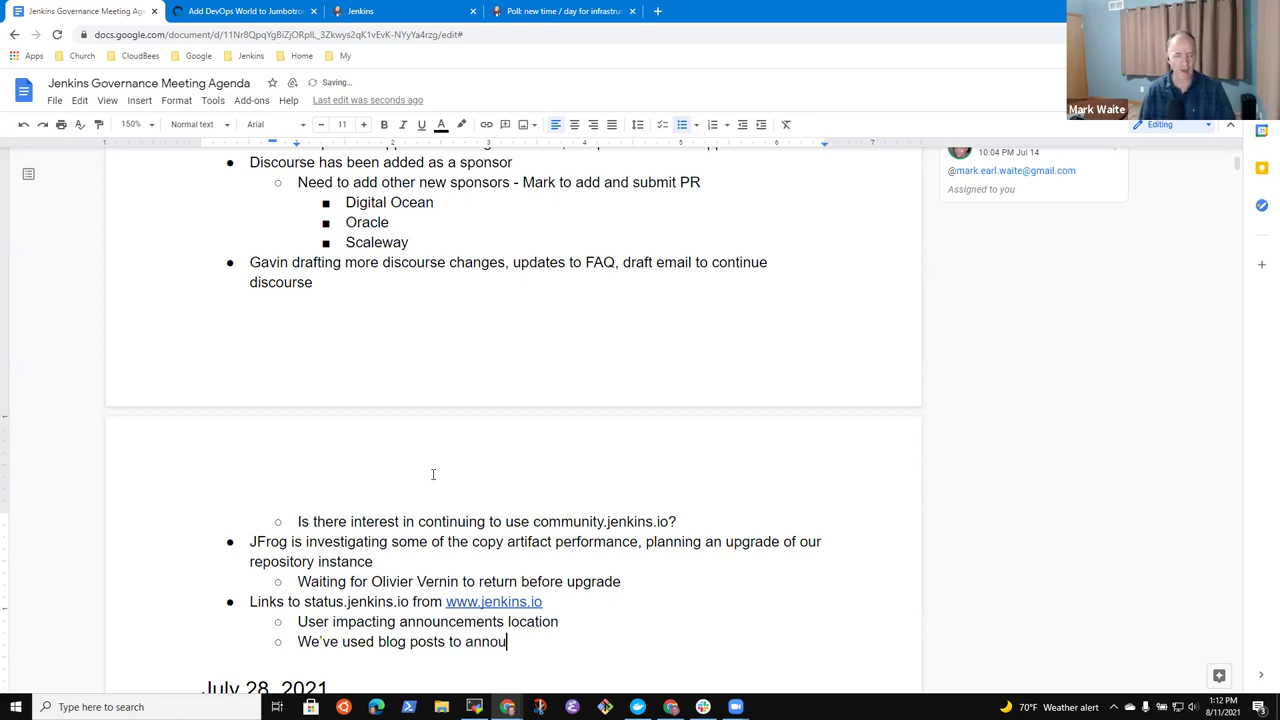
pyautogui.write('nce out')
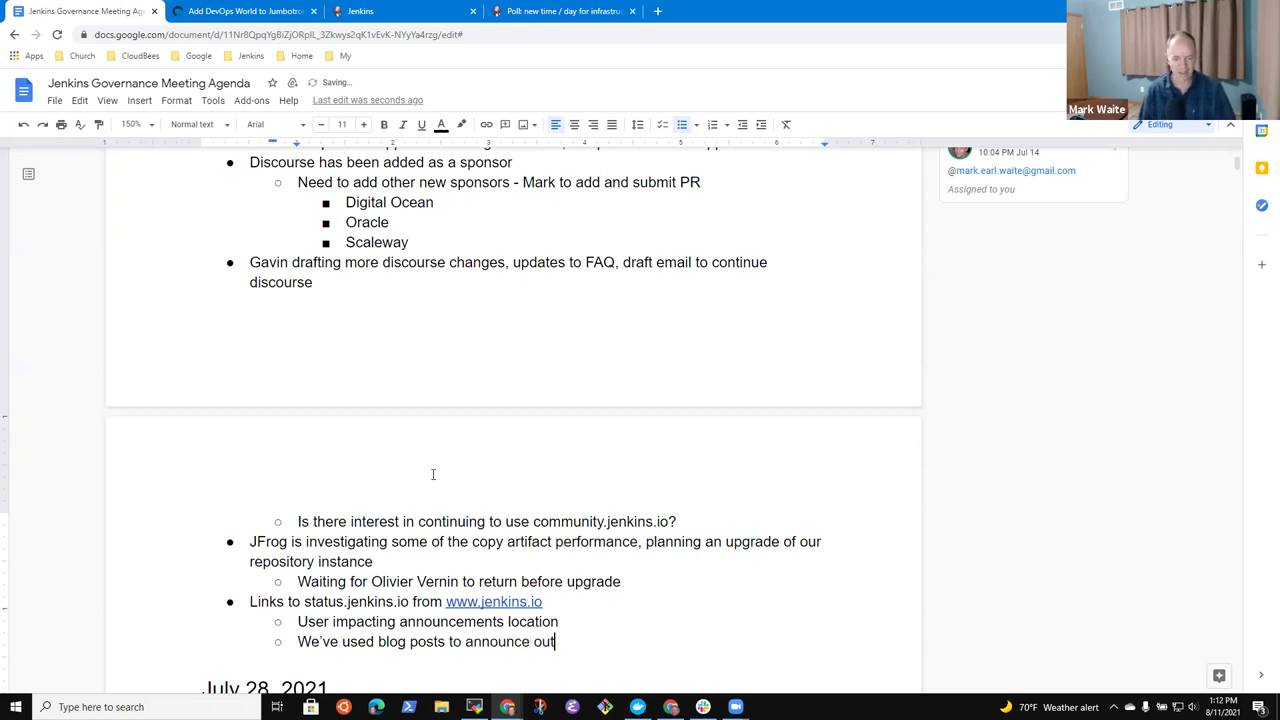
pyautogui.write('ages')
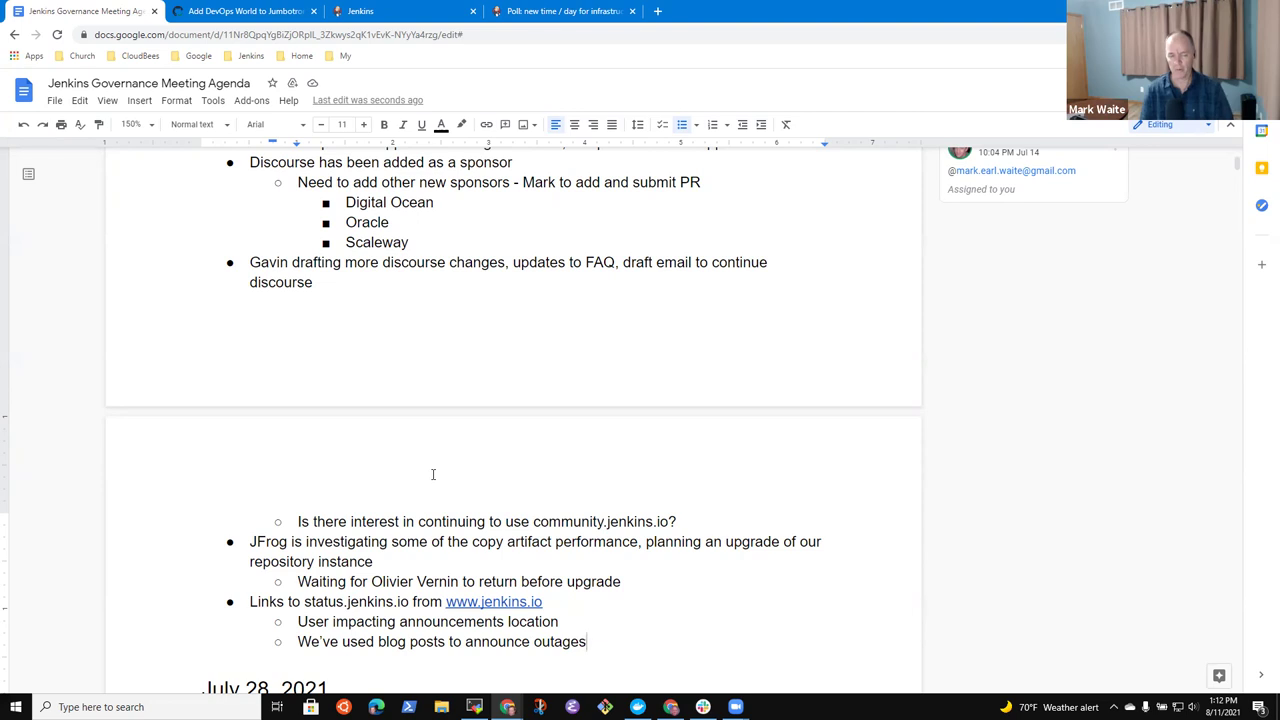
# Add the sub-point 'Use the scheduled outage capability in status.jenkins.io', correcting typos along the way
pyautogui.press('Return')
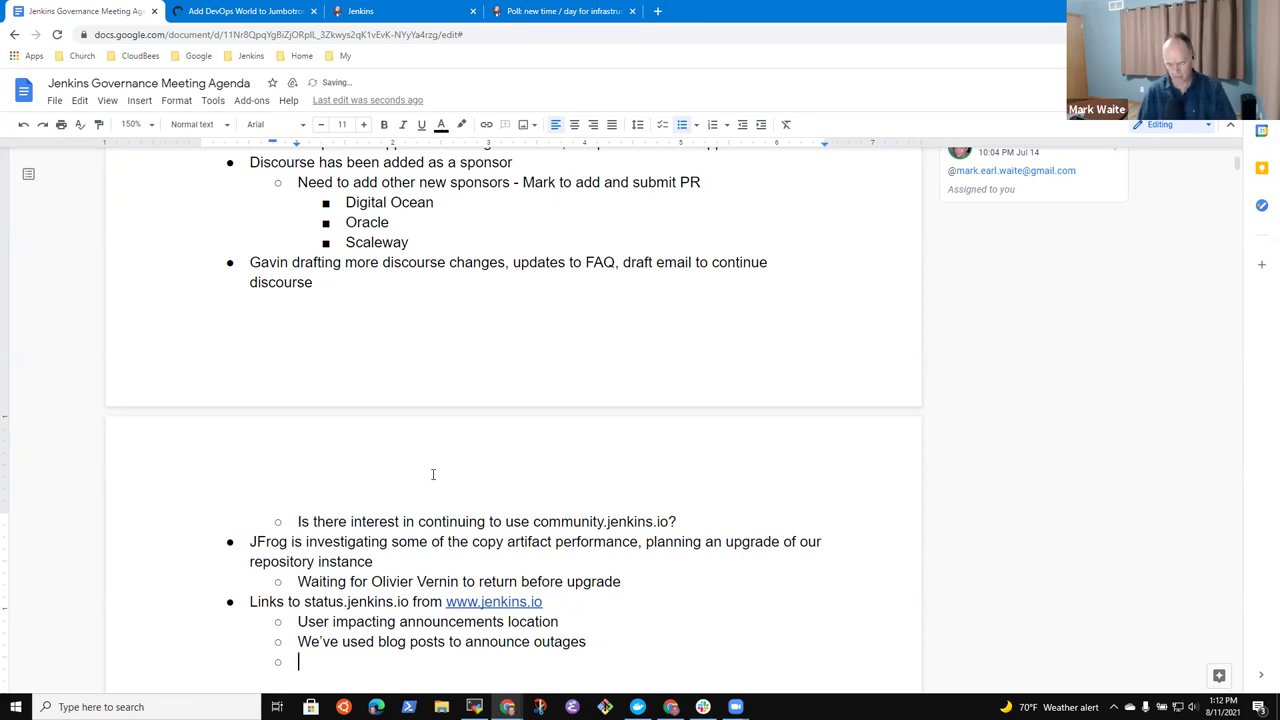
pyautogui.press('Tab')
pyautogui.hotkey('shift', 'Tab')
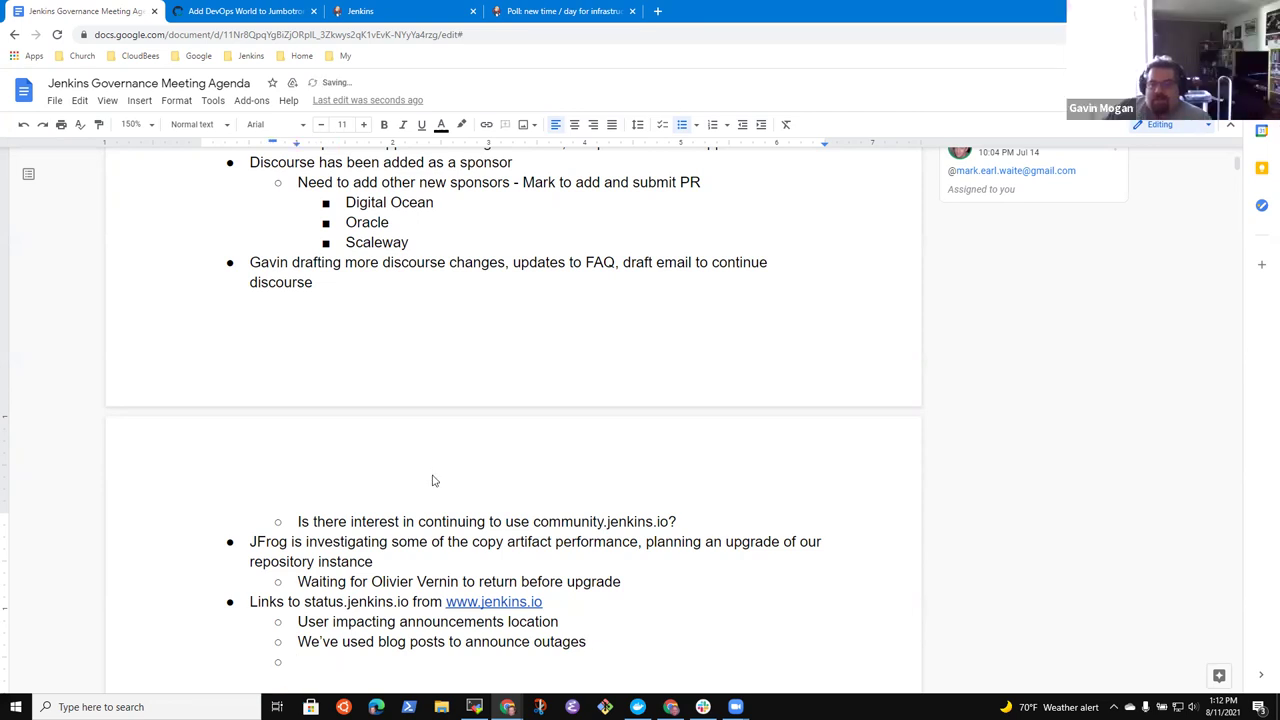
pyautogui.write('Use teh')
pyautogui.press('BackSpace')
pyautogui.press('BackSpace')
pyautogui.press('BackSpace')
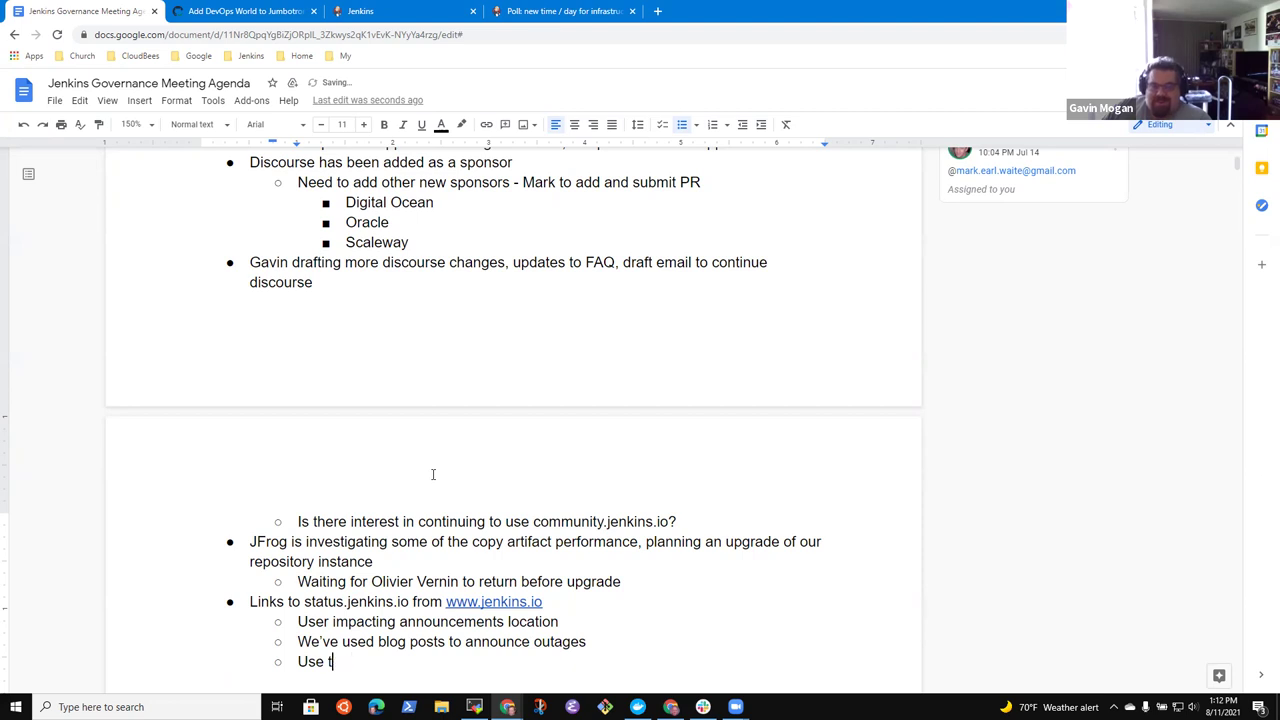
pyautogui.write('he scheduled outage ')
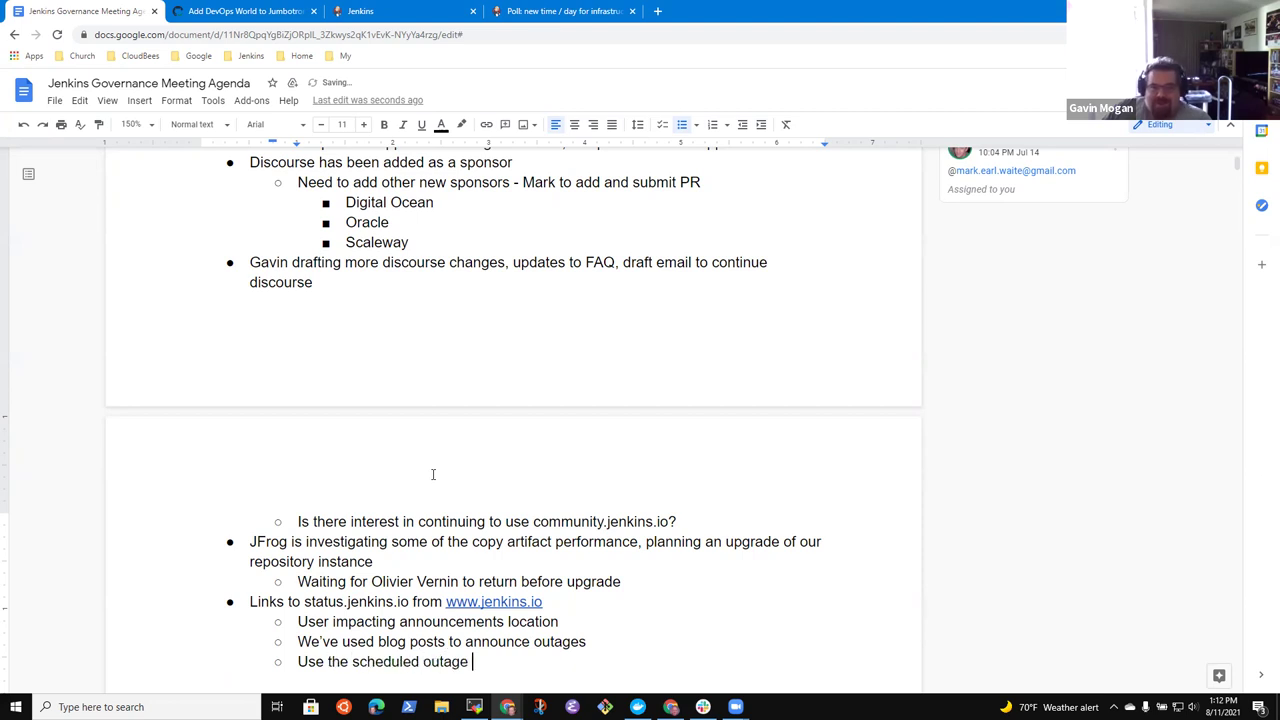
pyautogui.write('fre')
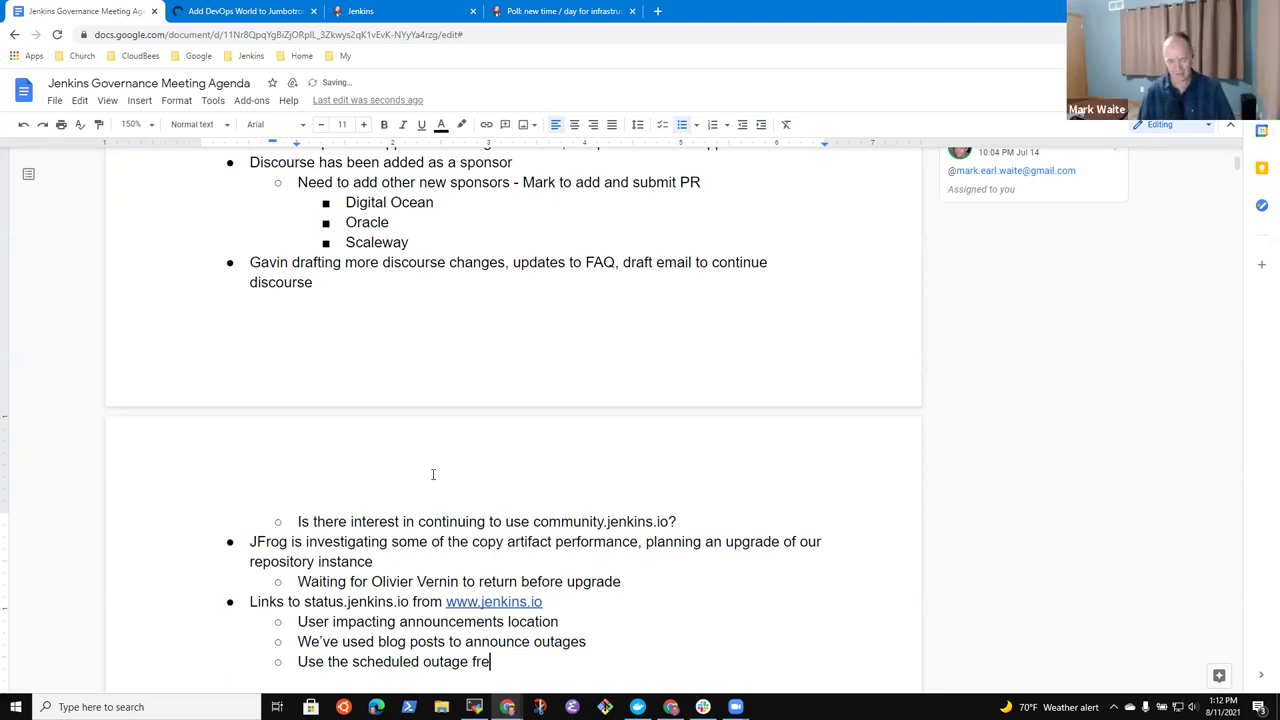
pyautogui.press('BackSpace')
pyautogui.press('BackSpace')
pyautogui.press('BackSpace')
pyautogui.write('capa')
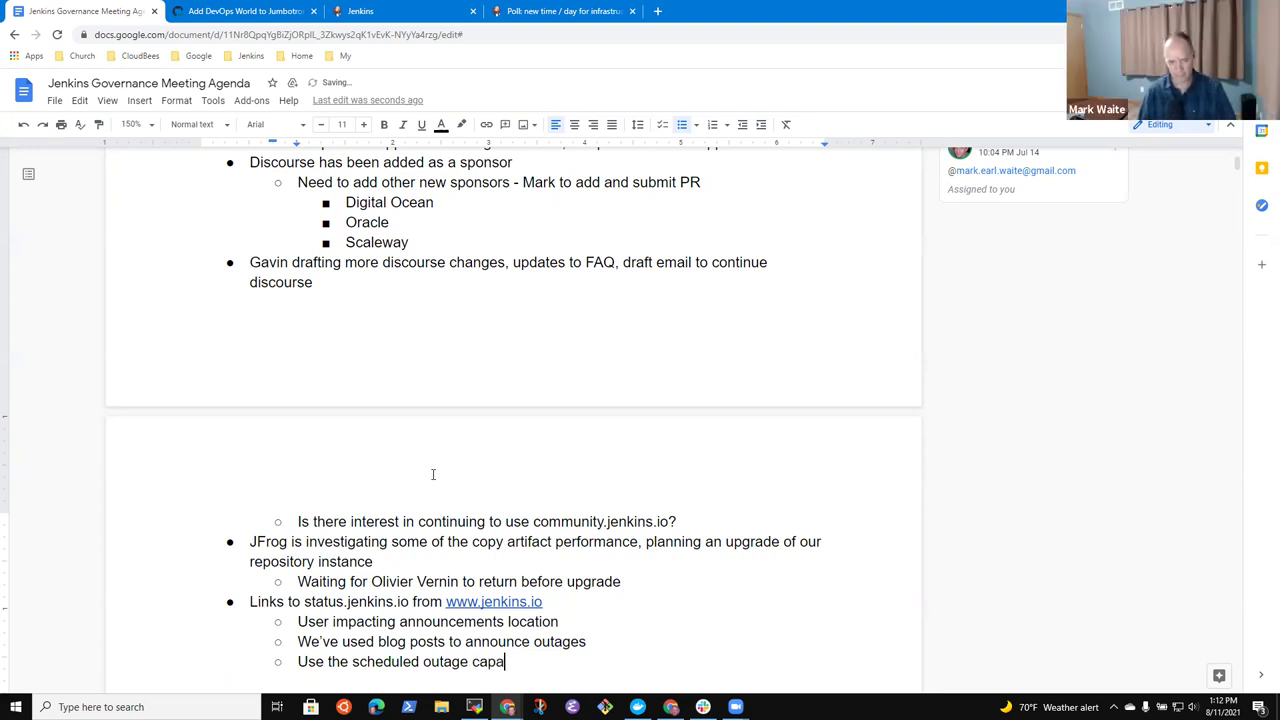
pyautogui.write('bility in ')
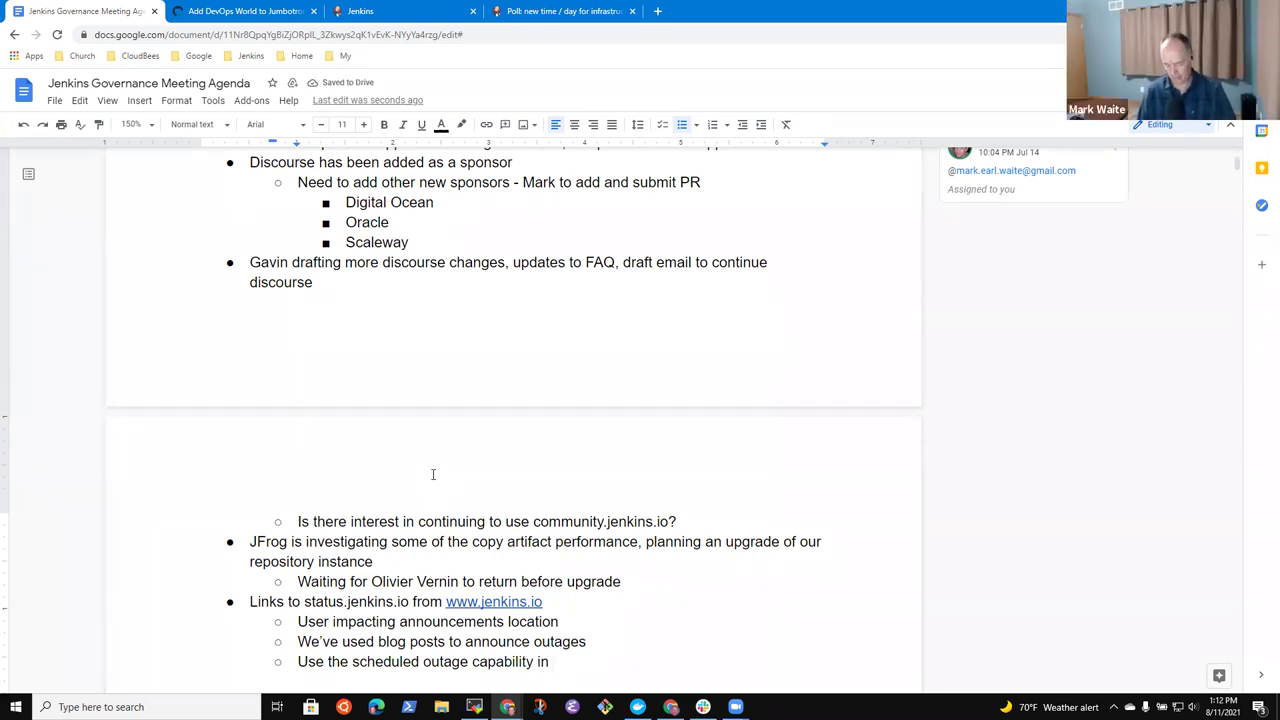
pyautogui.write('status.jenkins.io')
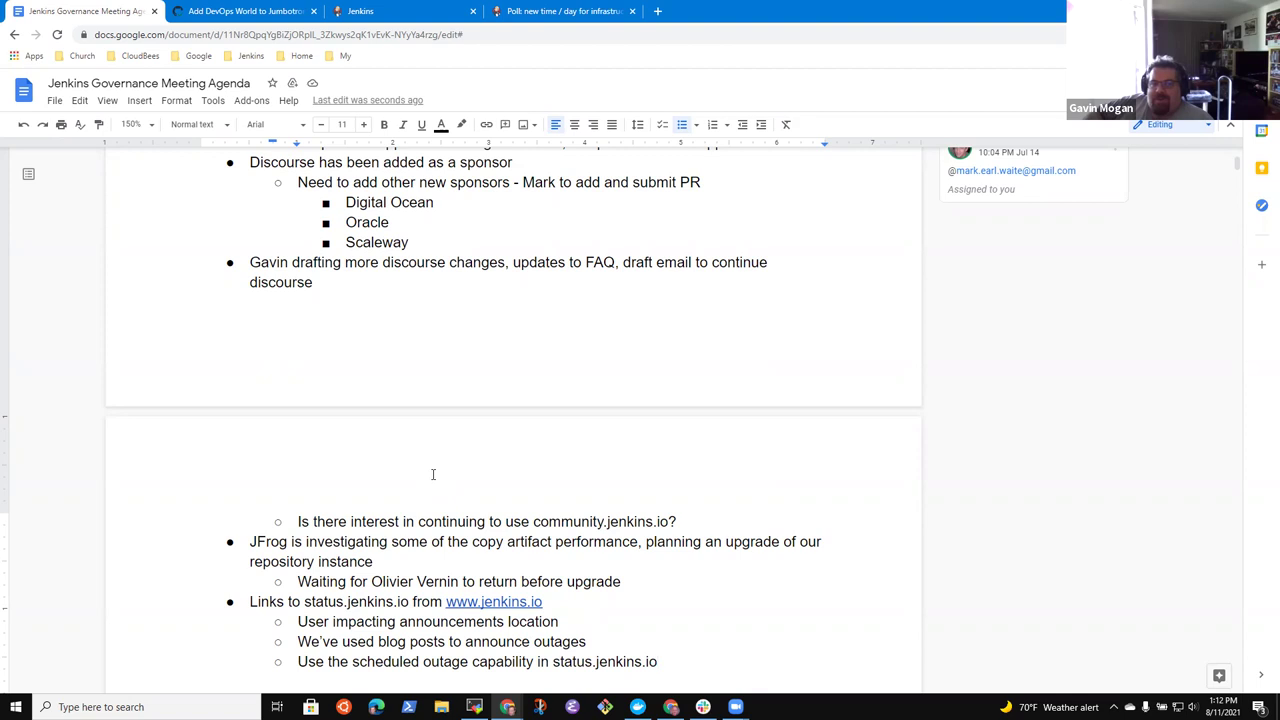
# Add the top-level question 'Do we want a different time slot for this meeting?'
pyautogui.press('Return')
pyautogui.hotkey('shift', 'Tab')
pyautogui.write('Do we want a ')
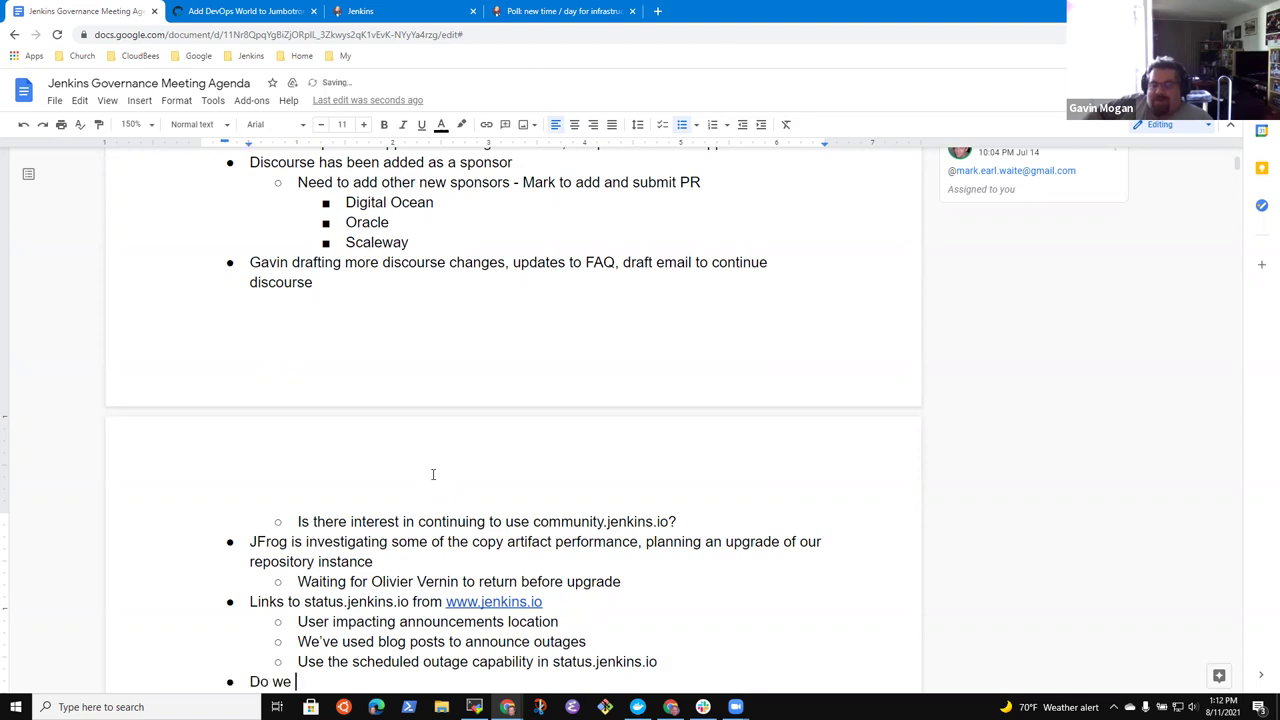
pyautogui.write('timeslot')
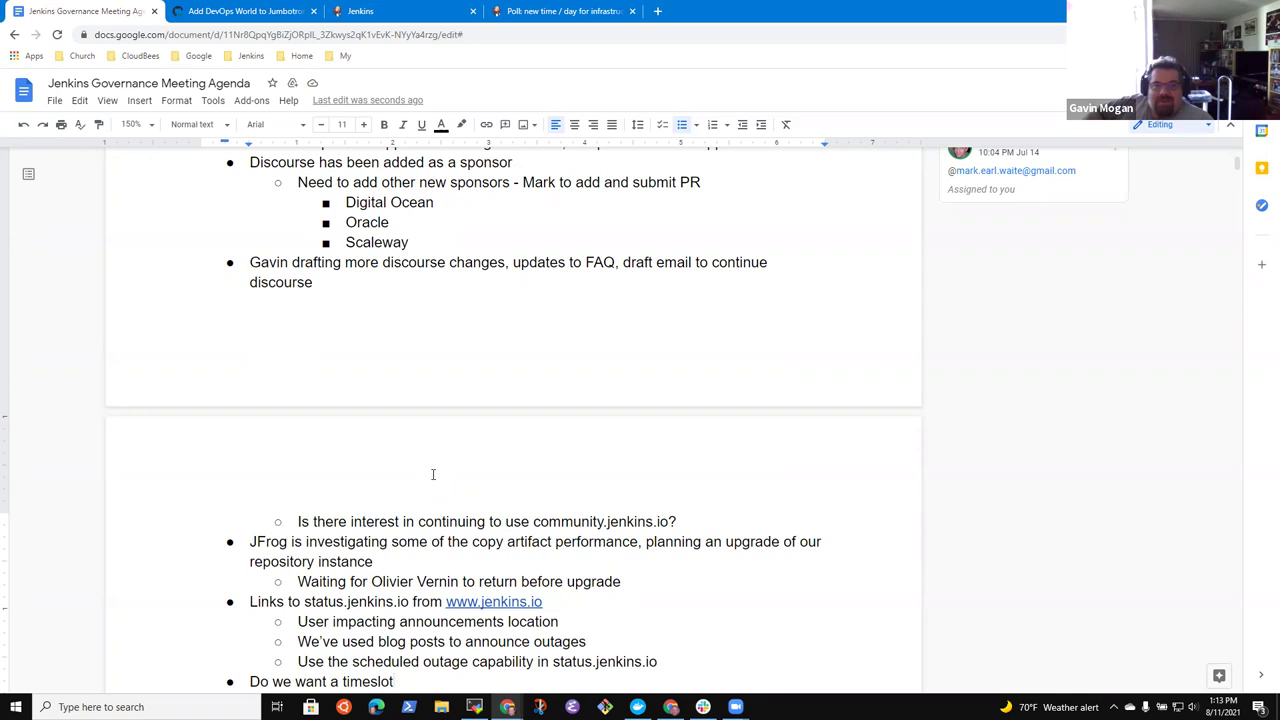
pyautogui.write('different')
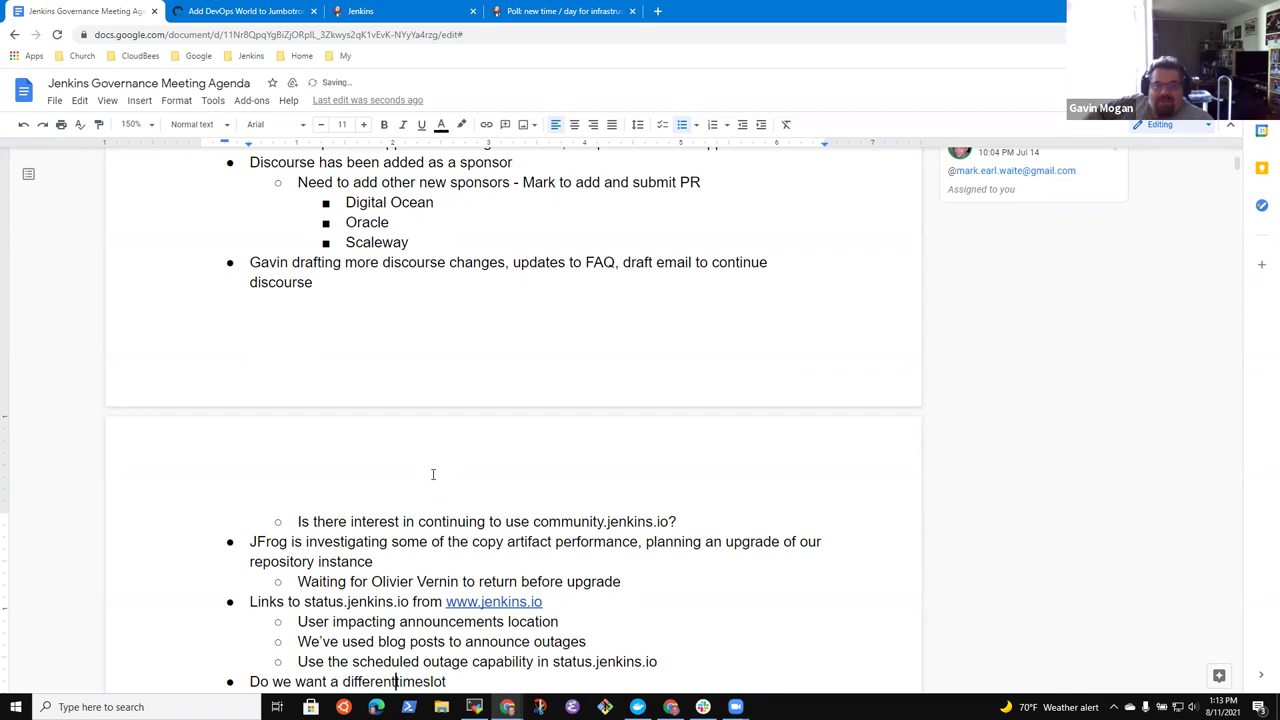
pyautogui.press('End')
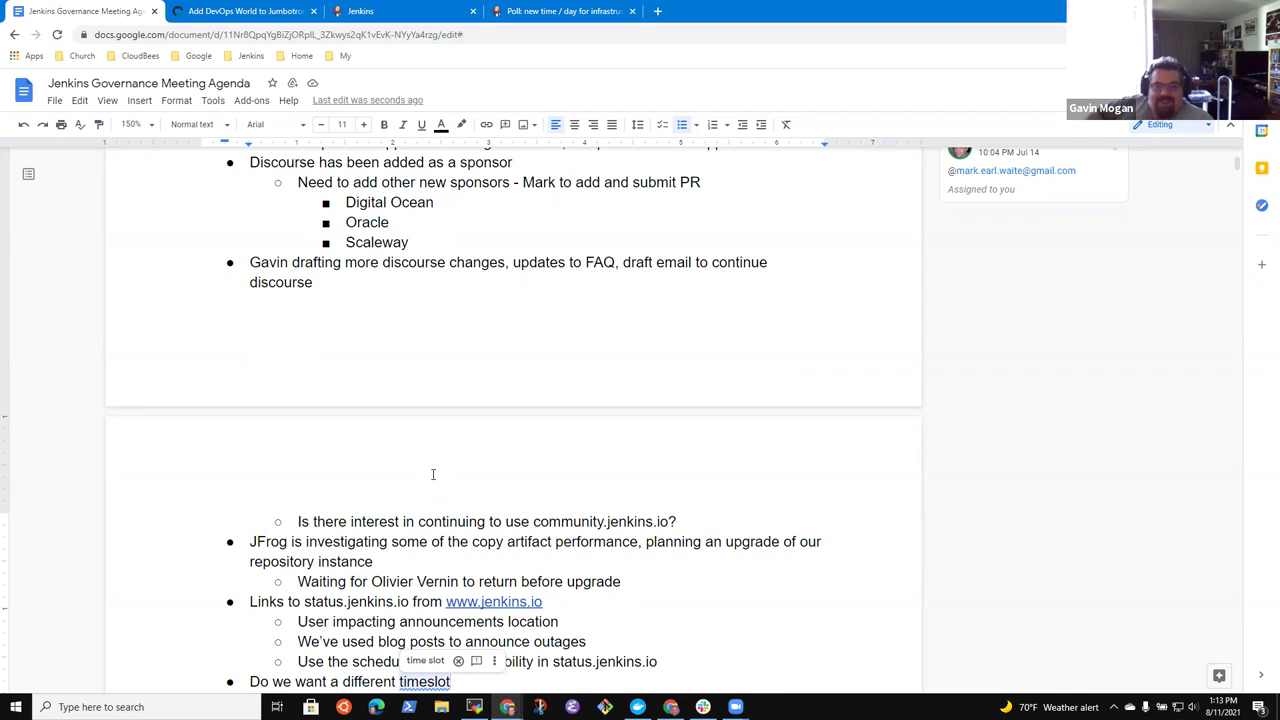
pyautogui.press('Left')
pyautogui.press('Left')
pyautogui.press('Left')
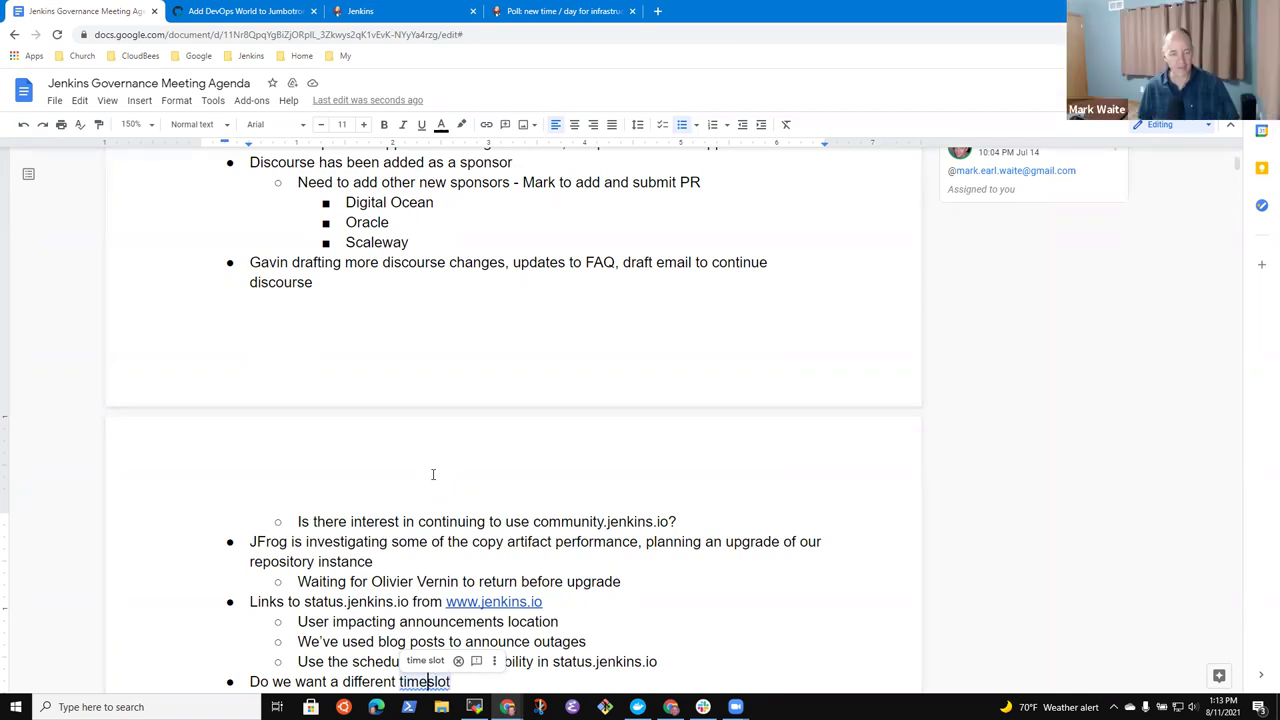
pyautogui.press('End')
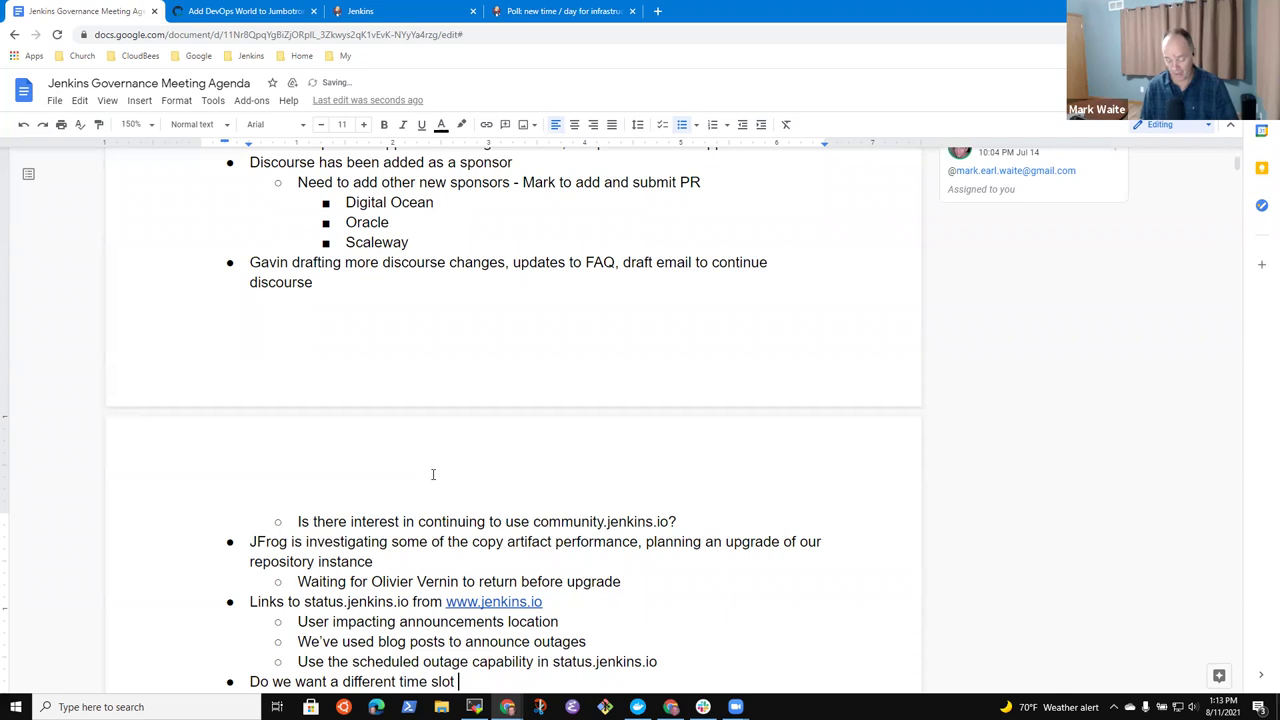
pyautogui.write('for this?')
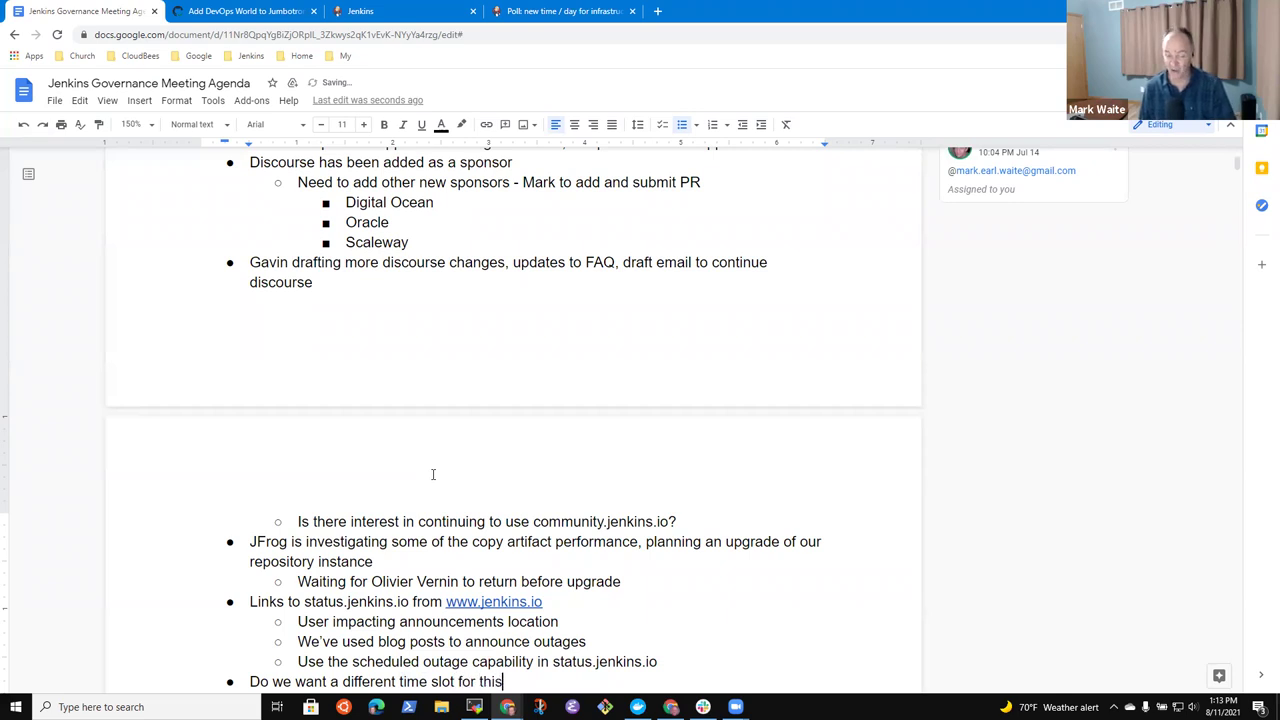
pyautogui.press('BackSpace')
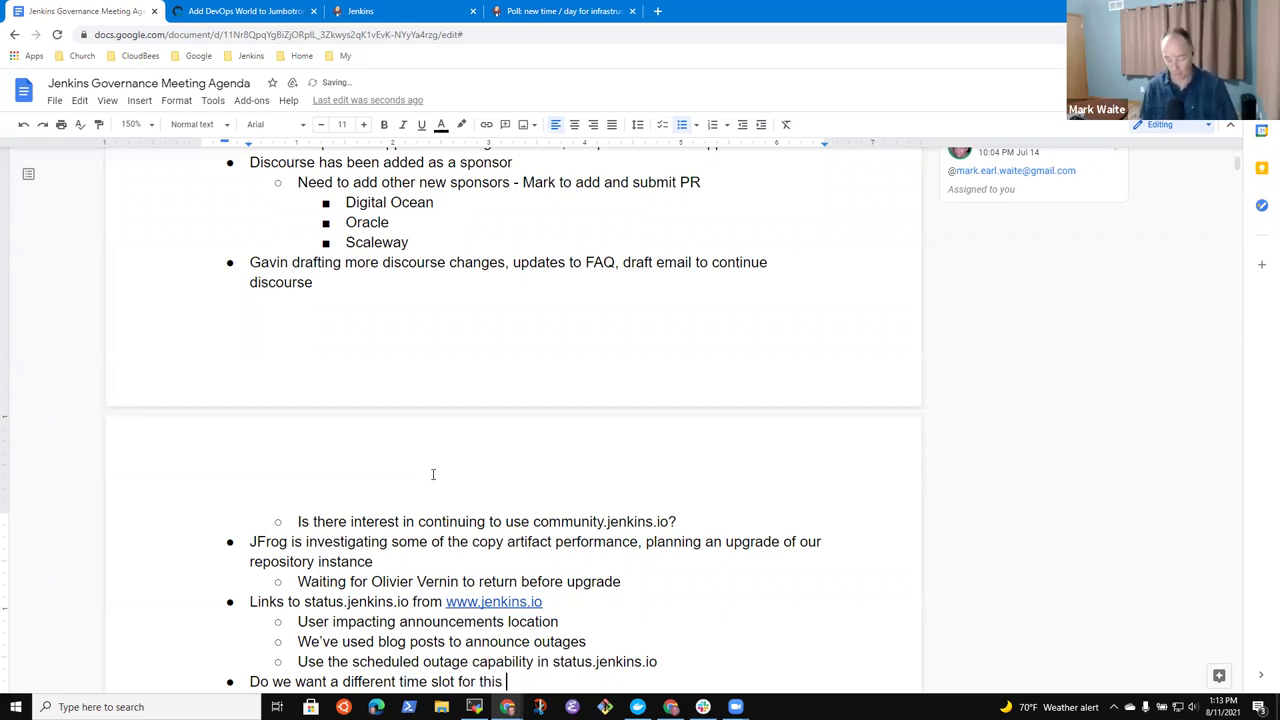
pyautogui.write('meeting?')
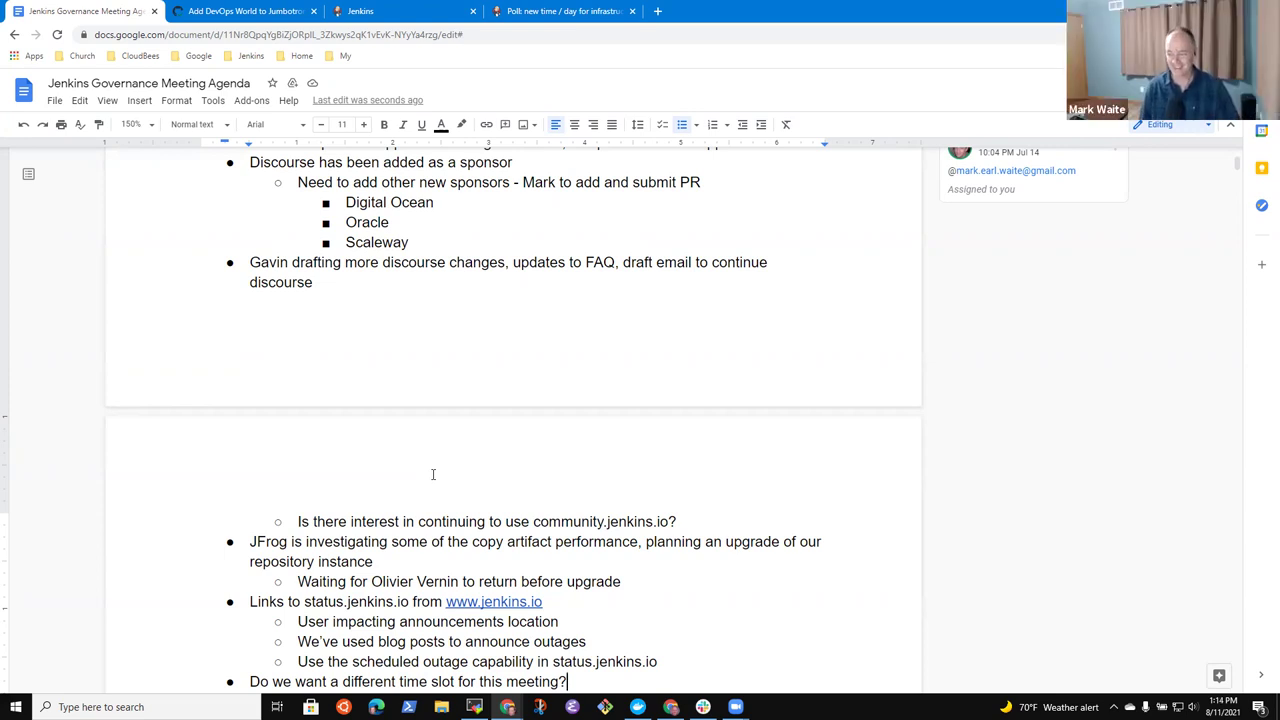
# Answer the question with the sub-point 'Not for now, reconsider the question in September'
pyautogui.scroll(-1, 433, 474)
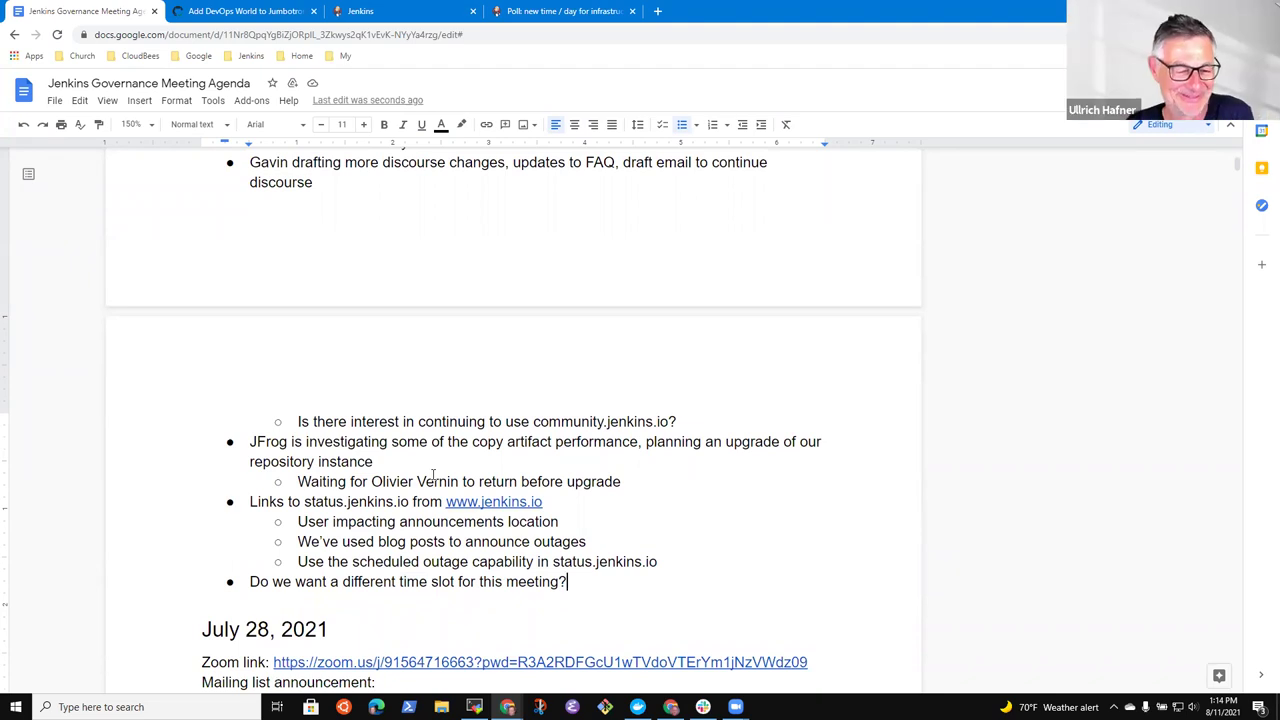
pyautogui.press('Return')
pyautogui.press('Tab')
pyautogui.write('Not for')
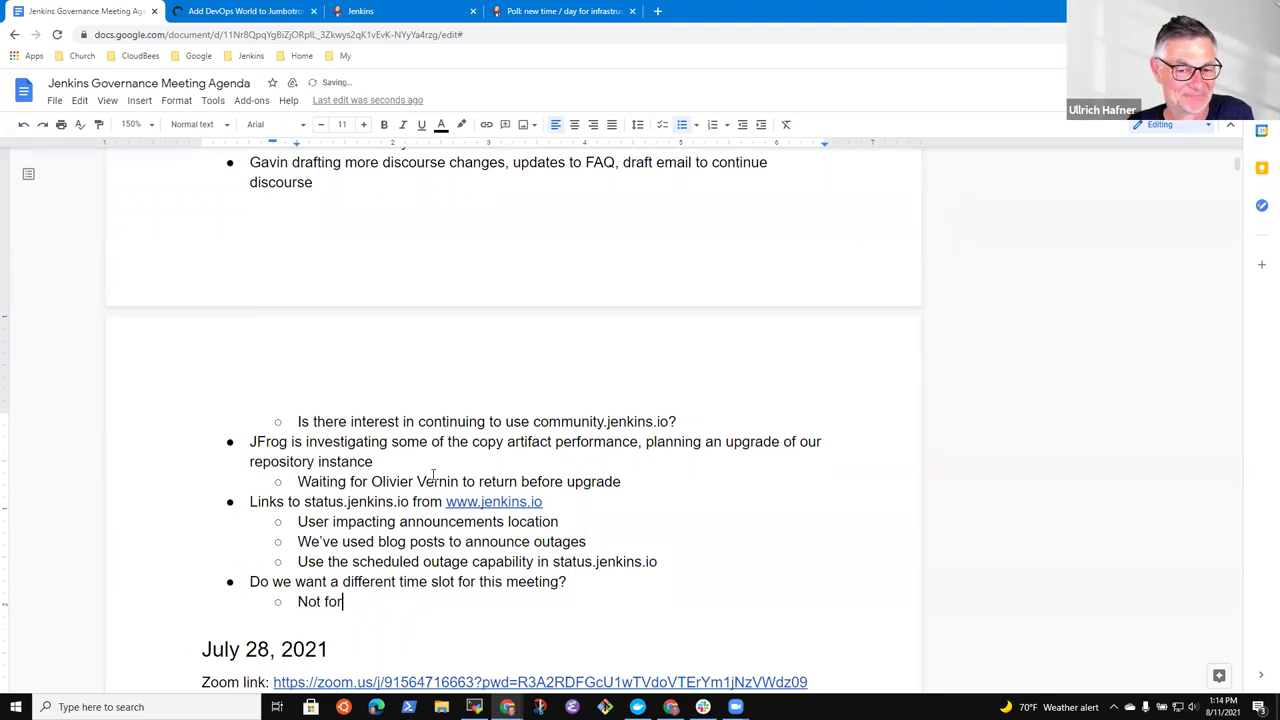
pyautogui.write(' now, recos')
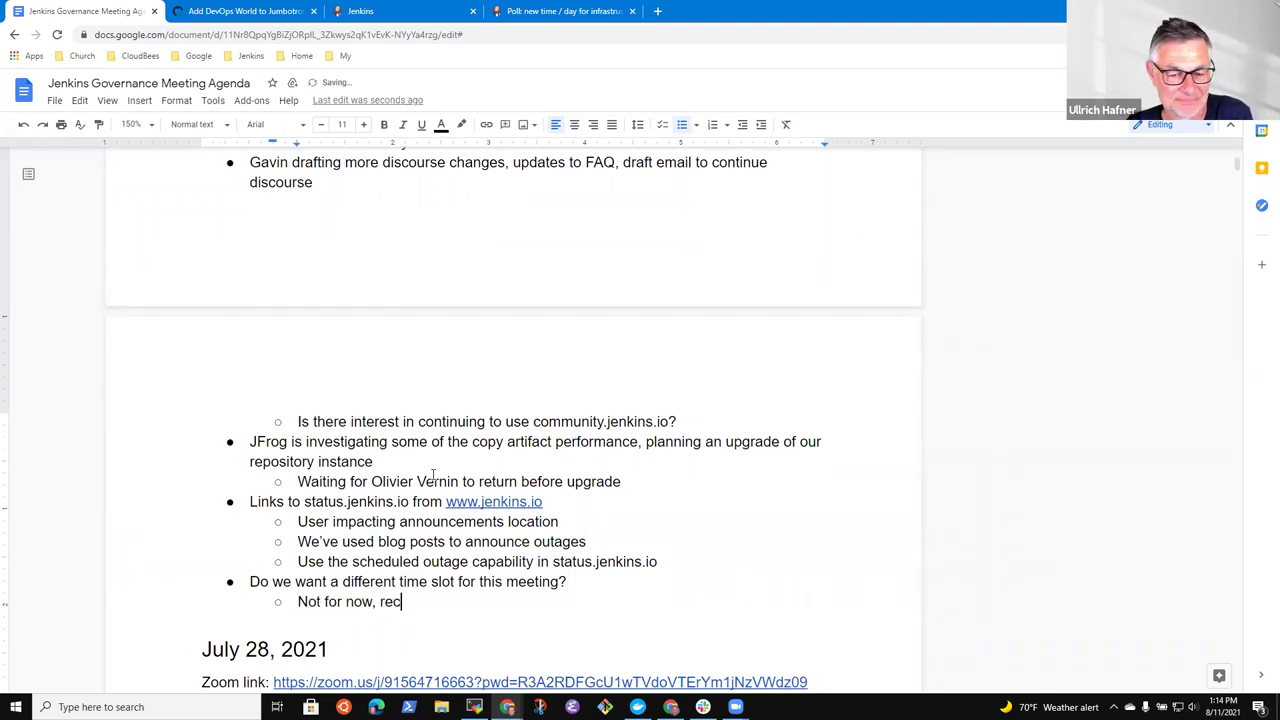
pyautogui.press('BackSpace')
pyautogui.write('nsider')
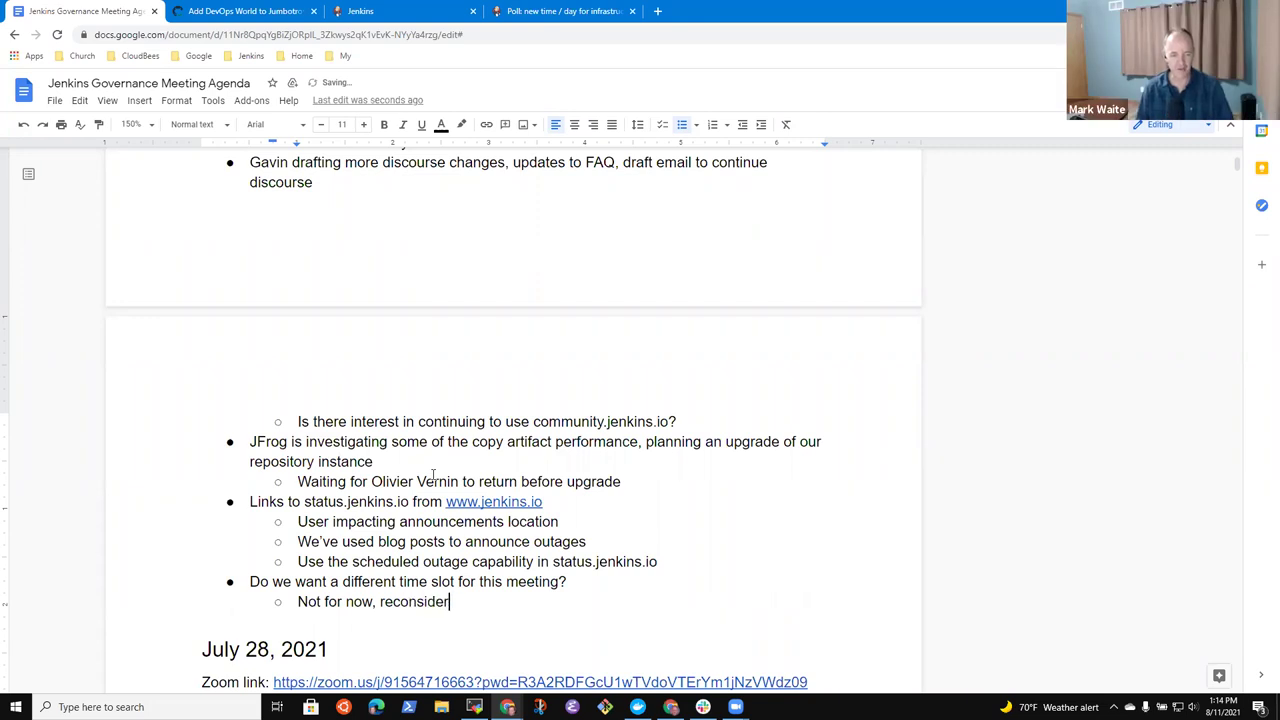
pyautogui.write(' the question in September')
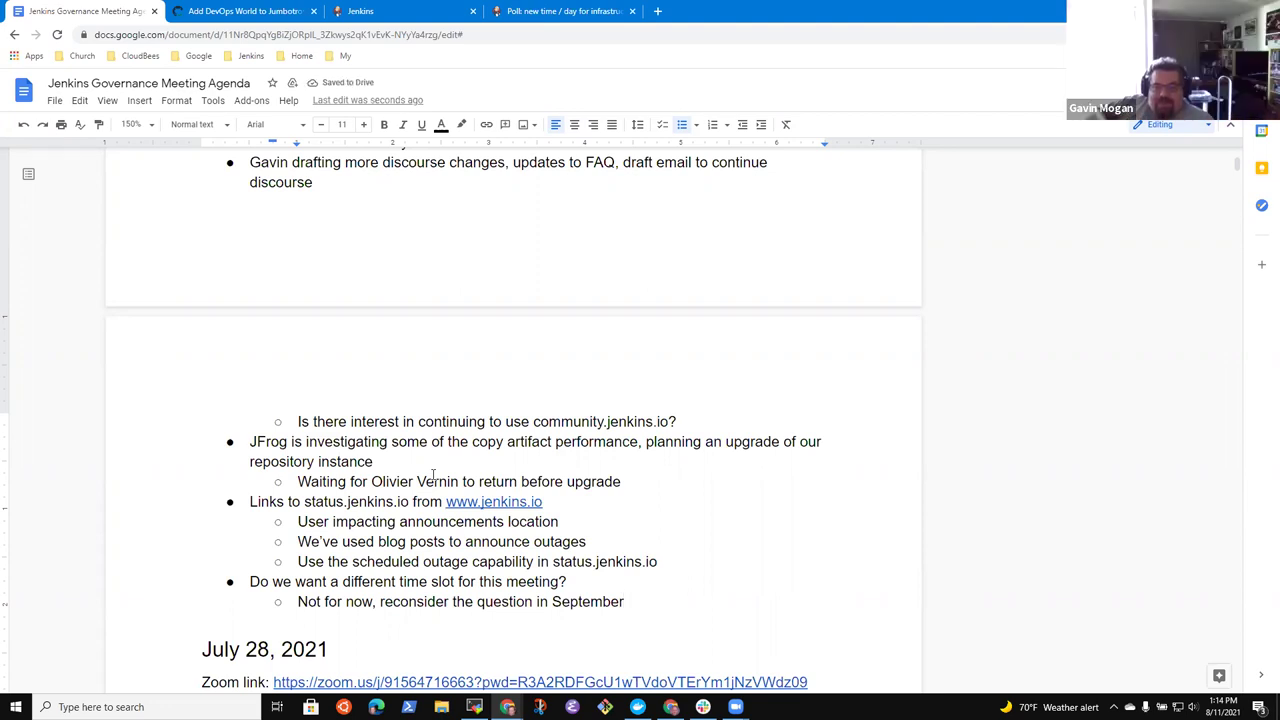
pyautogui.press('Up')
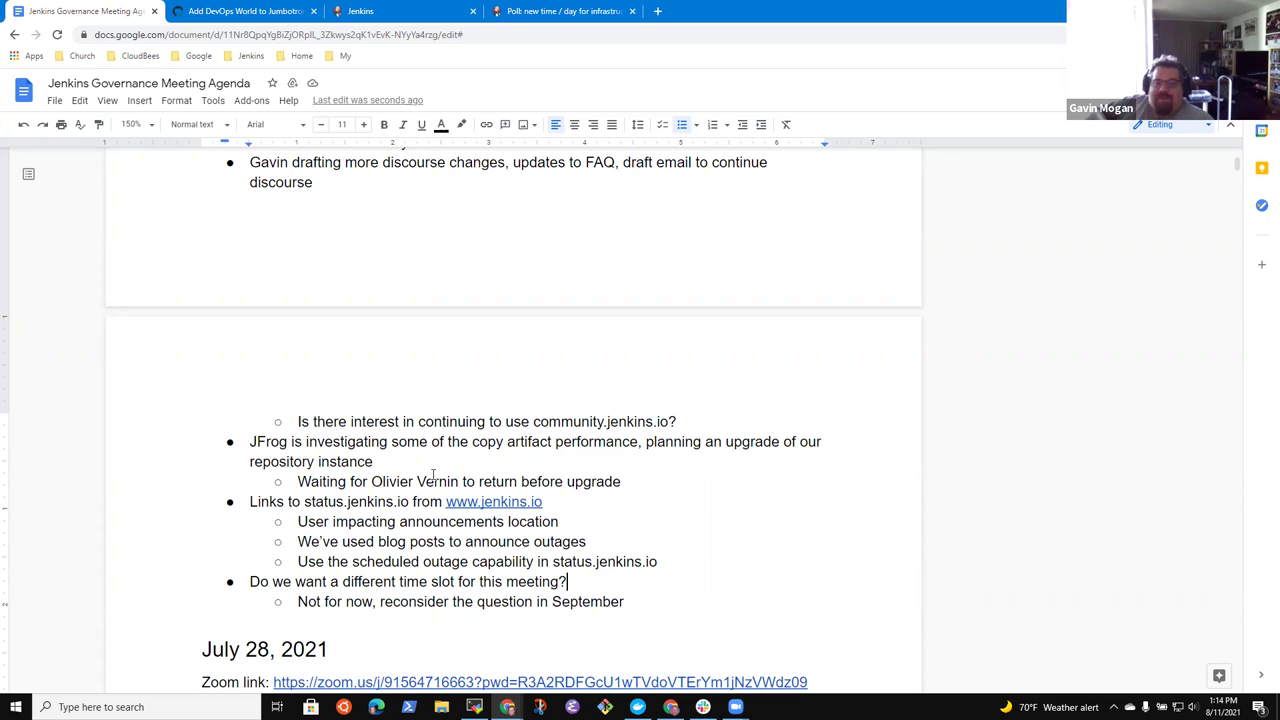
# Replace 'want' with 'need' in the time slot question
pyautogui.hotkey('ctrl', 'Right')
pyautogui.hotkey('ctrl', 'Right')
pyautogui.hotkey('ctrl', 'shift', 'Right')
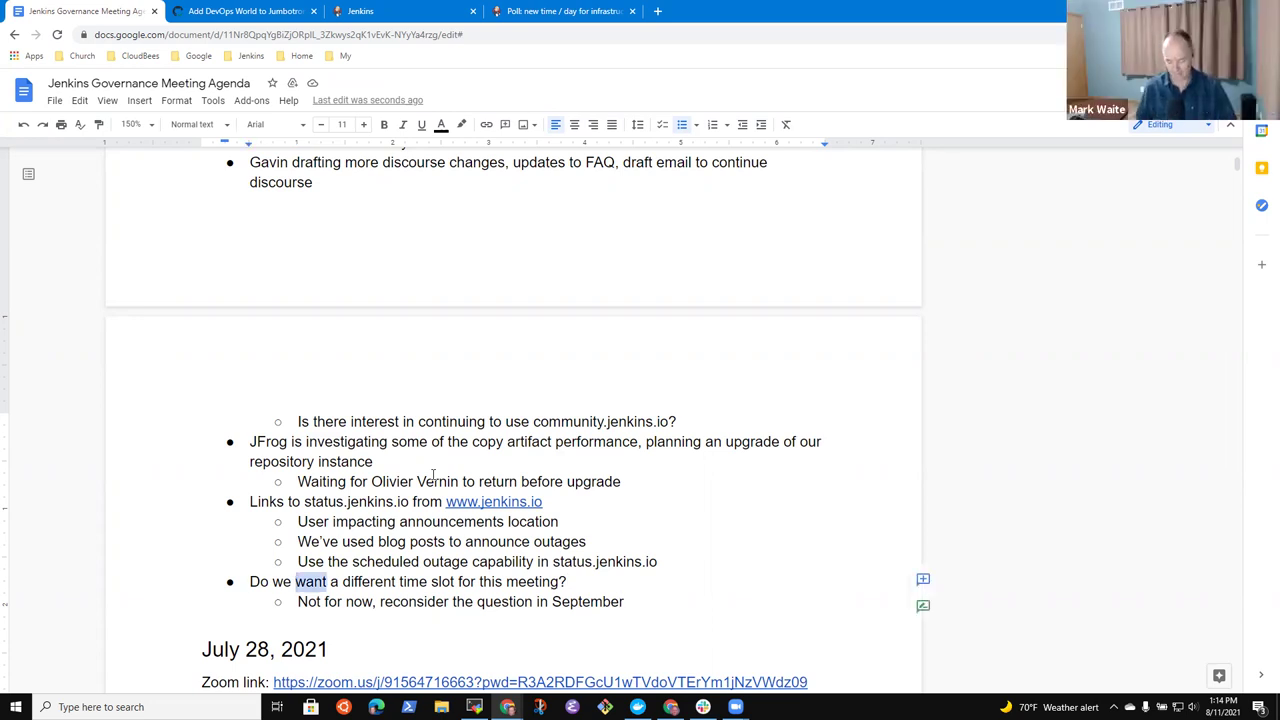
pyautogui.write('need')
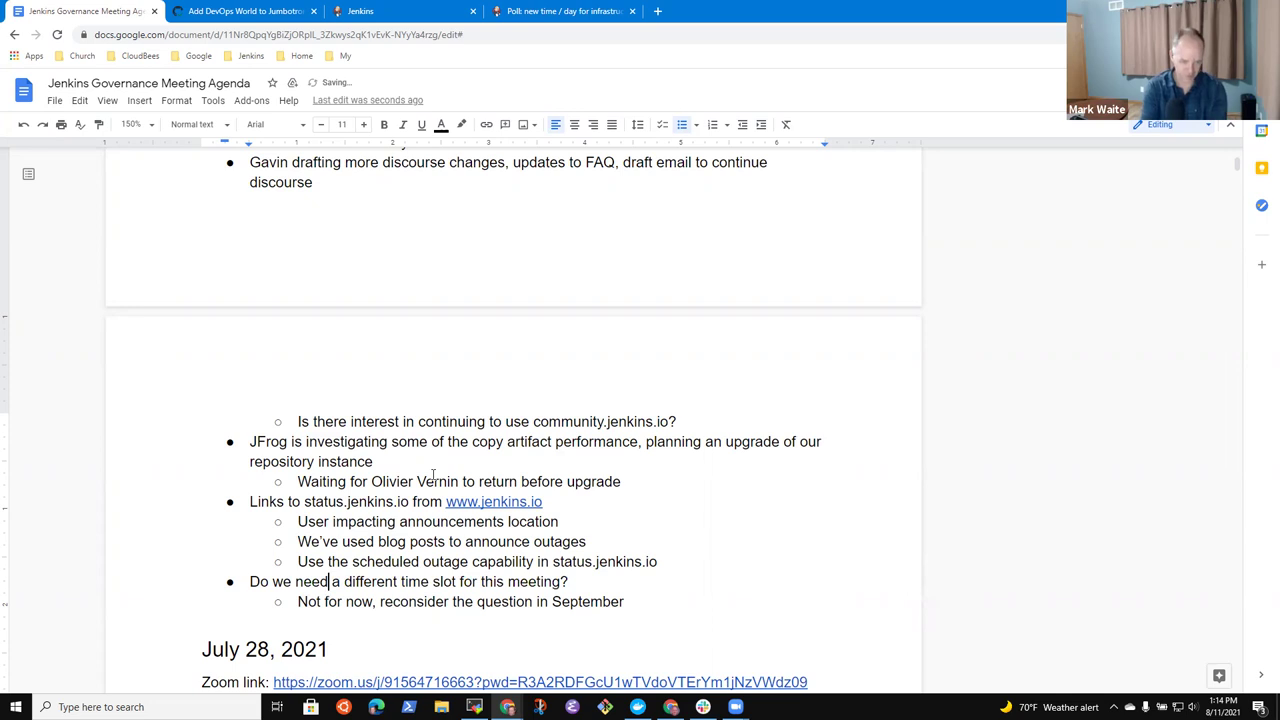